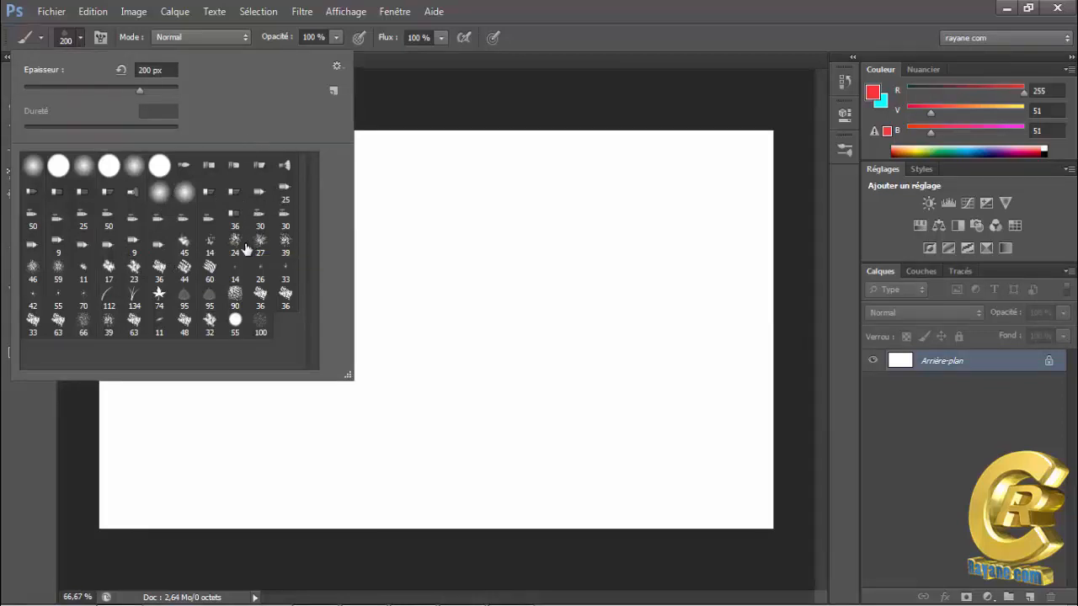
pyautogui.click(80, 38)
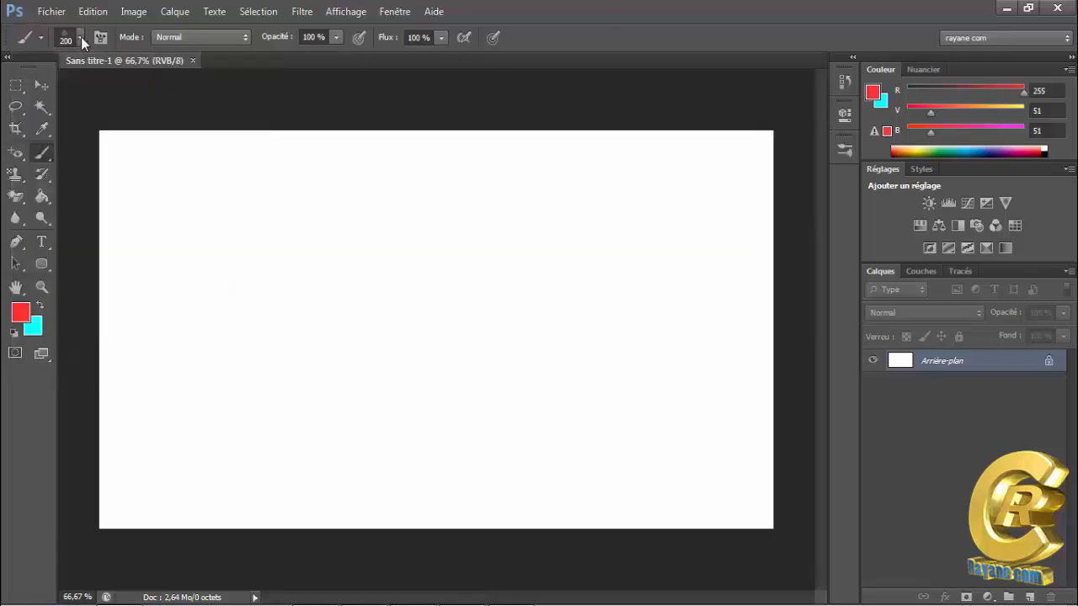
pyautogui.moveTo(645, 240)
pyautogui.mouseDown()
pyautogui.moveTo(627, 290)
pyautogui.moveTo(593, 307)
pyautogui.mouseUp()
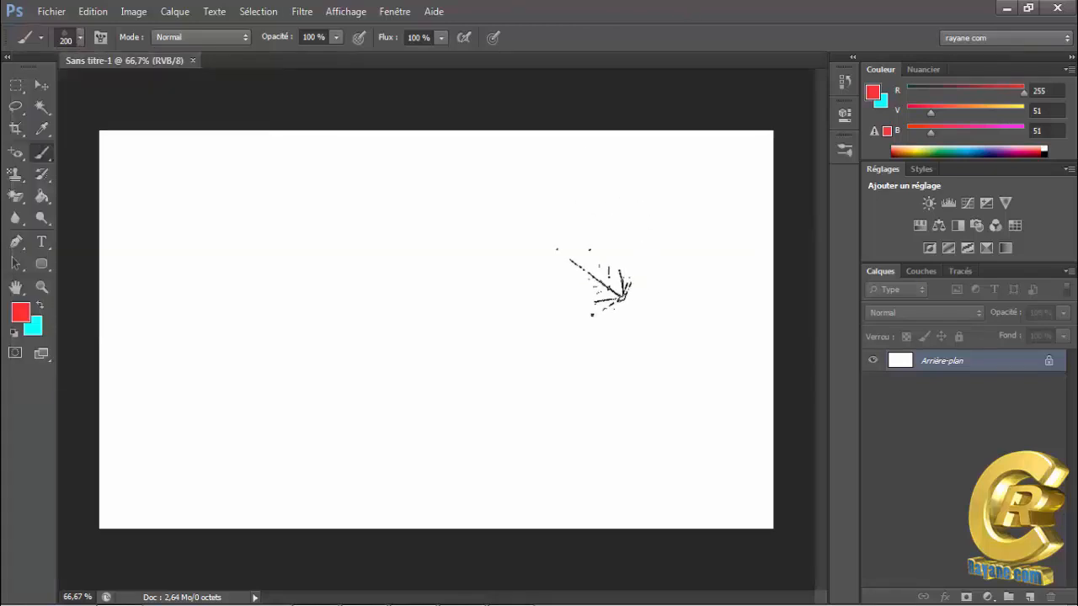
pyautogui.rightClick(595, 269)
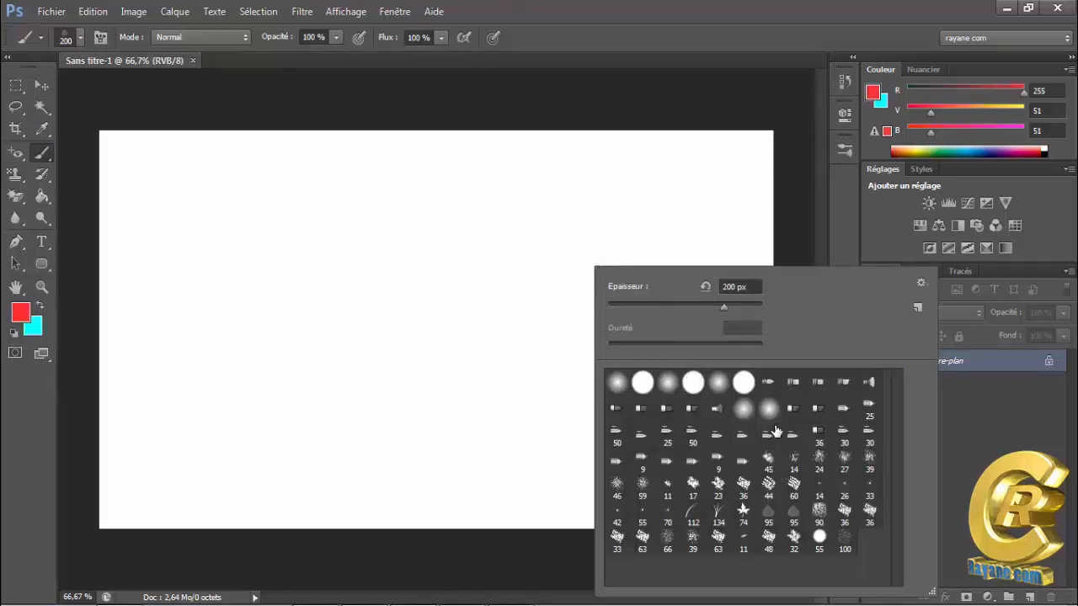
pyautogui.click(728, 9)
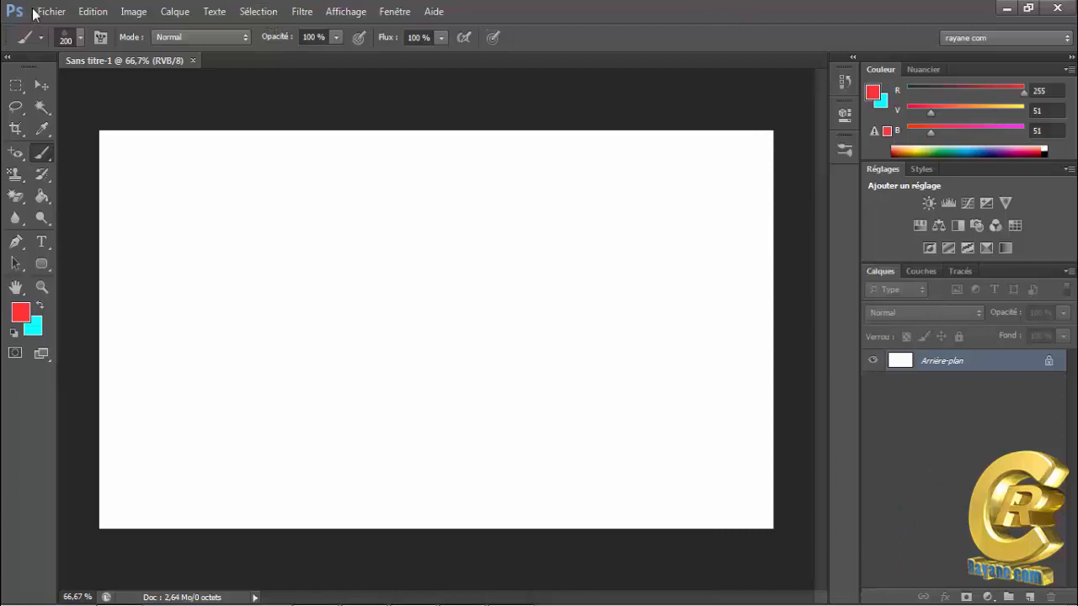
# Choose the second 95 px leaf-shaped brush tip and enlarge it to 158 px
pyautogui.click(73, 42)
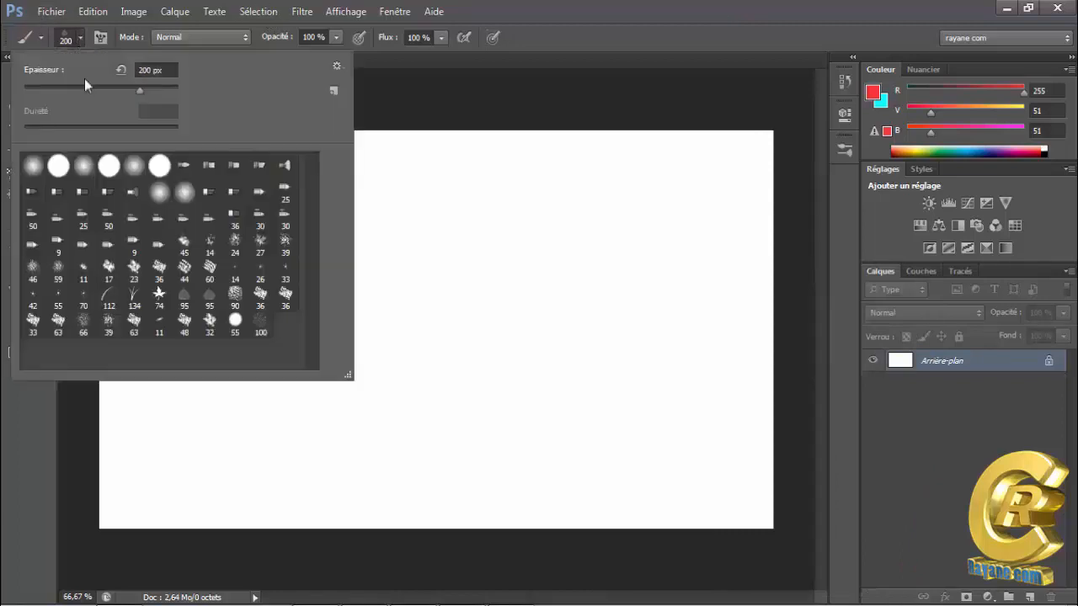
pyautogui.click(211, 297)
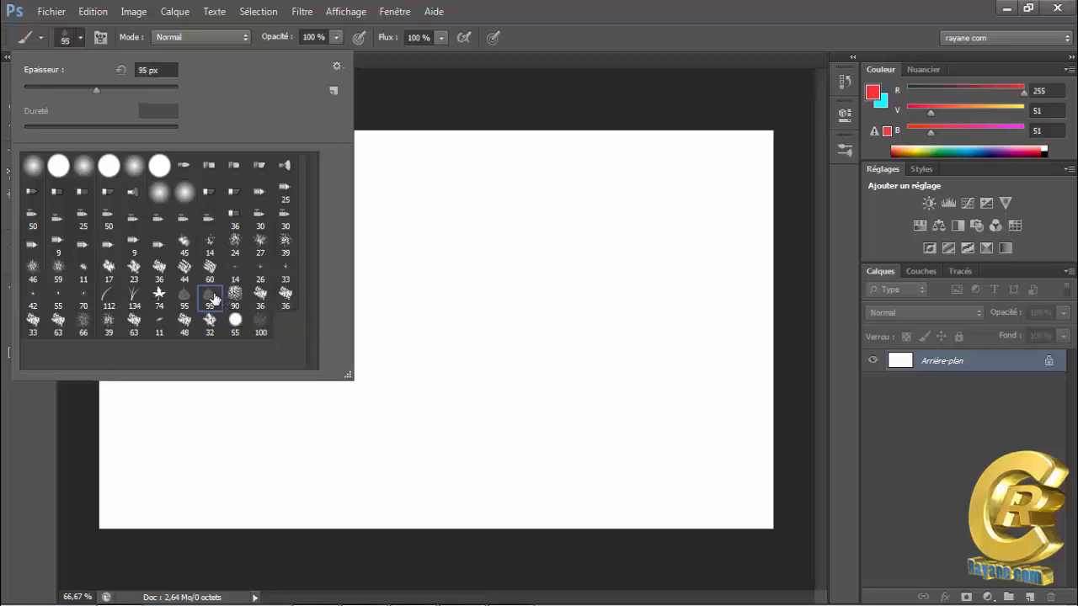
pyautogui.click(80, 37)
pyautogui.click(80, 38)
pyautogui.moveTo(94, 91); pyautogui.dragTo(123, 96)
pyautogui.click(585, 5)
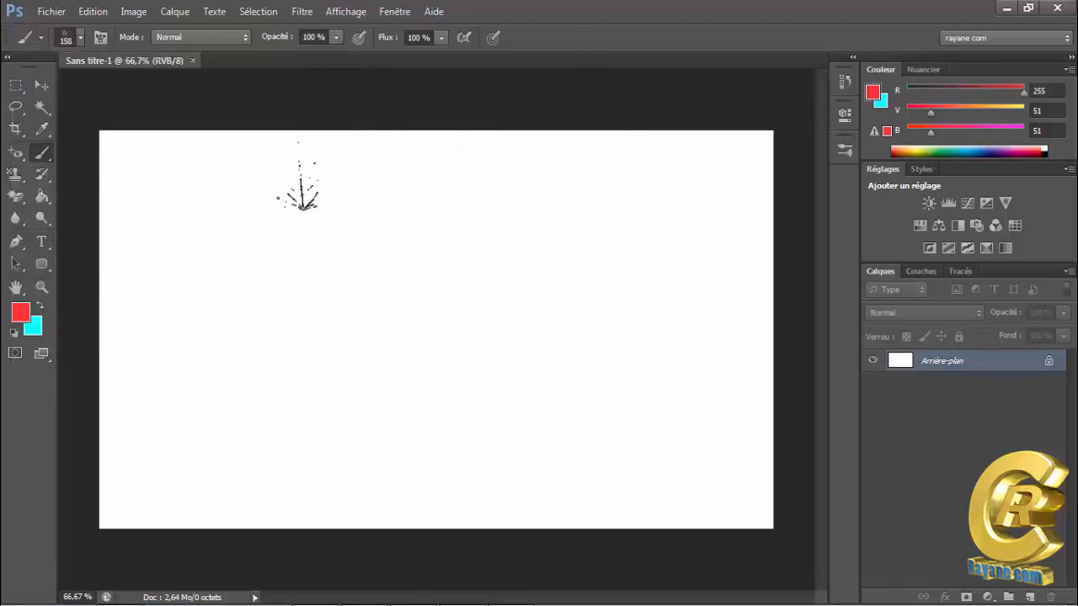
# Stamp six separate red leaves across the upper-left part of the canvas, four along the top and two below
pyautogui.click(223, 206)
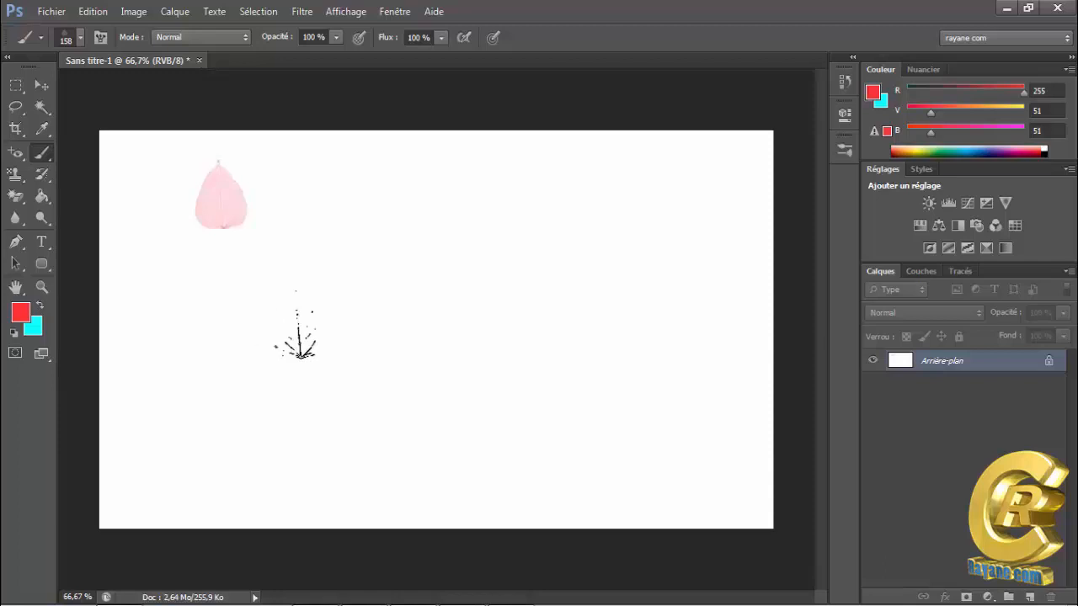
pyautogui.click(297, 181)
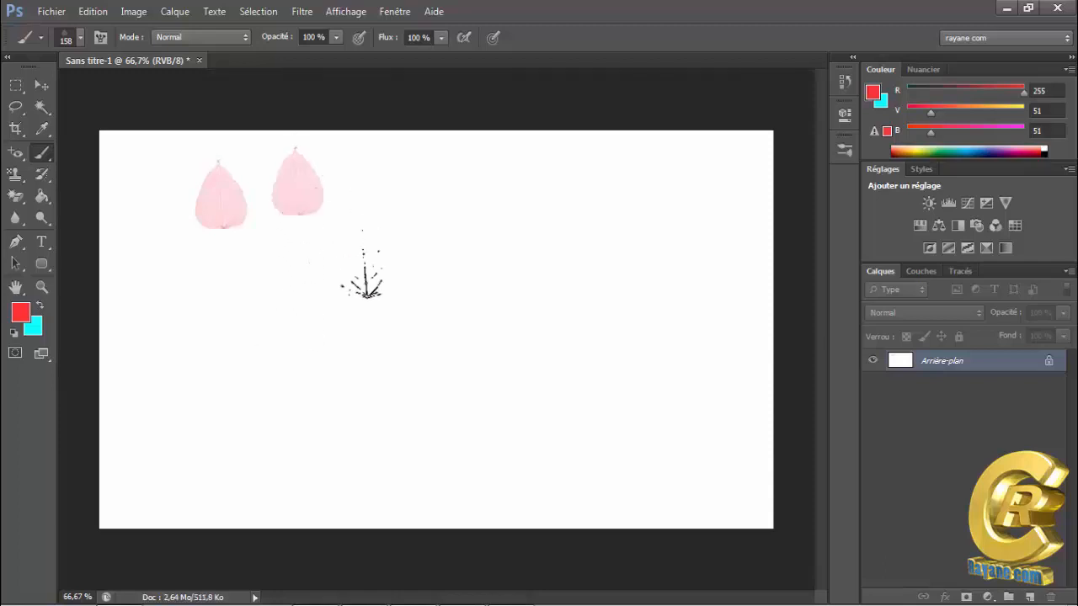
pyautogui.click(391, 191)
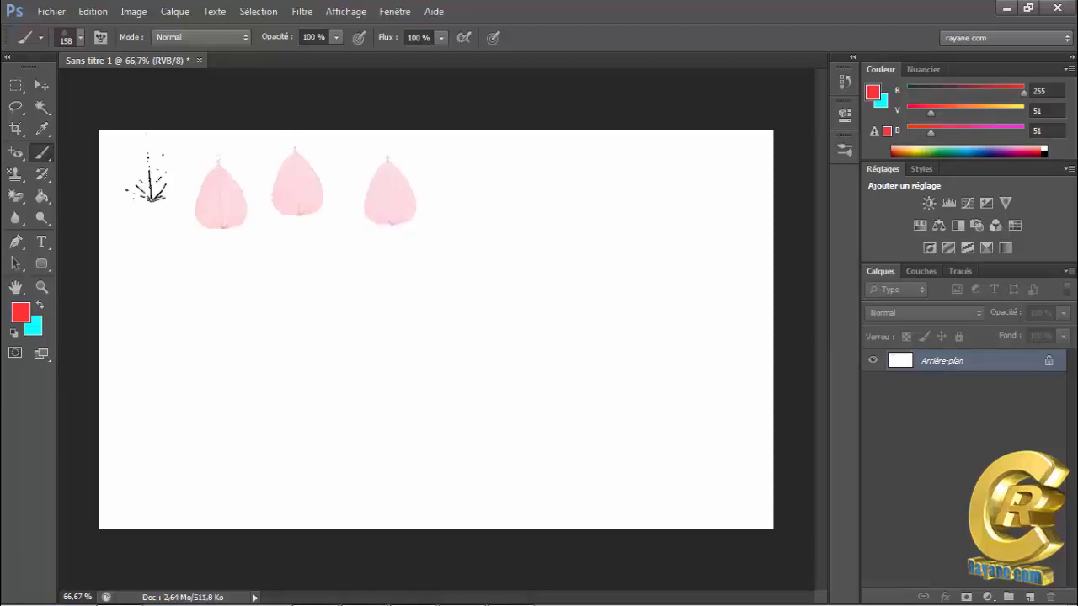
pyautogui.click(150, 168)
pyautogui.click(159, 245)
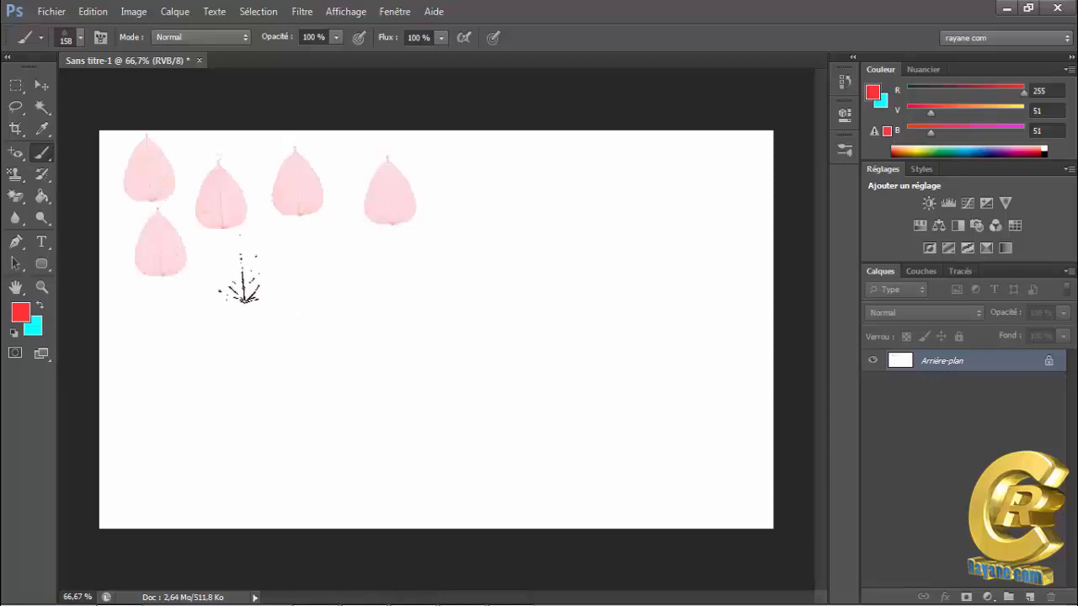
pyautogui.click(244, 272)
# Lower the brush opacity to 39% and stamp one leaf in the upper-right part of the canvas
pyautogui.click(81, 38)
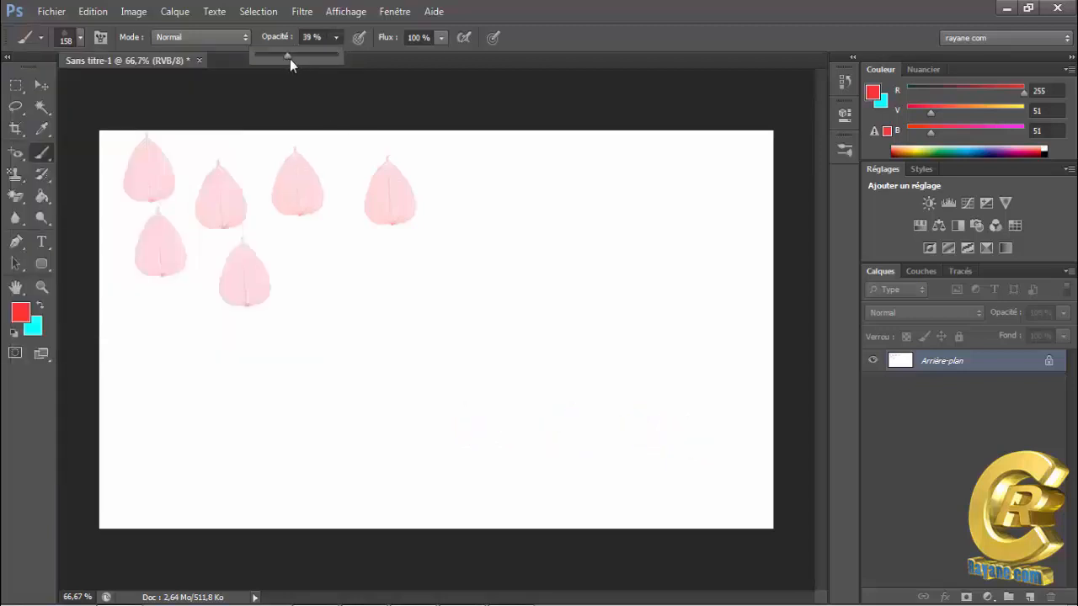
pyautogui.click(540, 179)
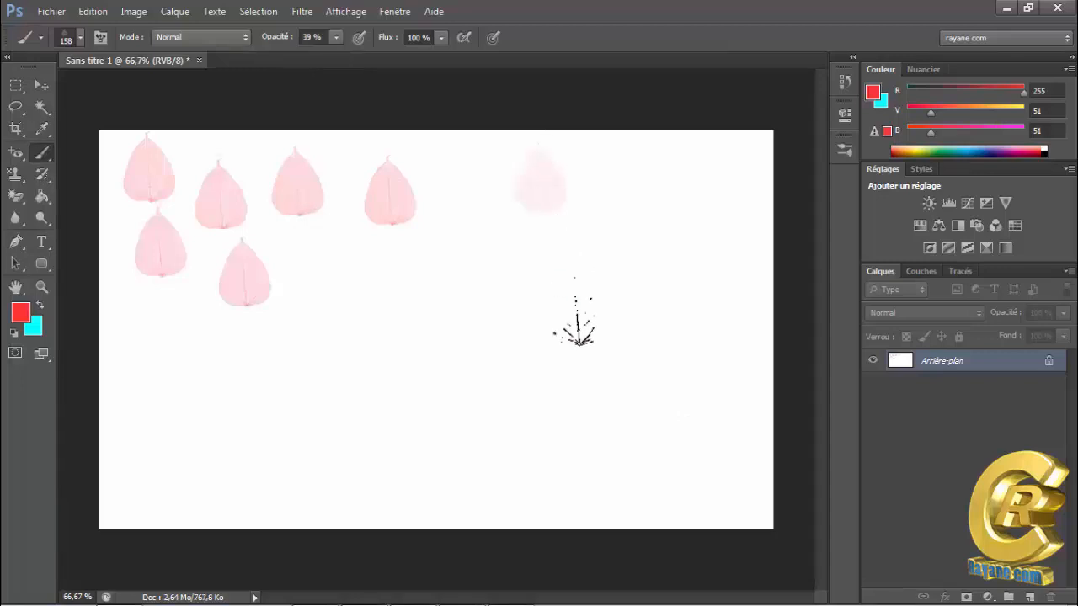
# Restore the brush opacity to 100%, reduce the flow to 2% and try a stamp near the canvas centre
pyautogui.click(335, 38)
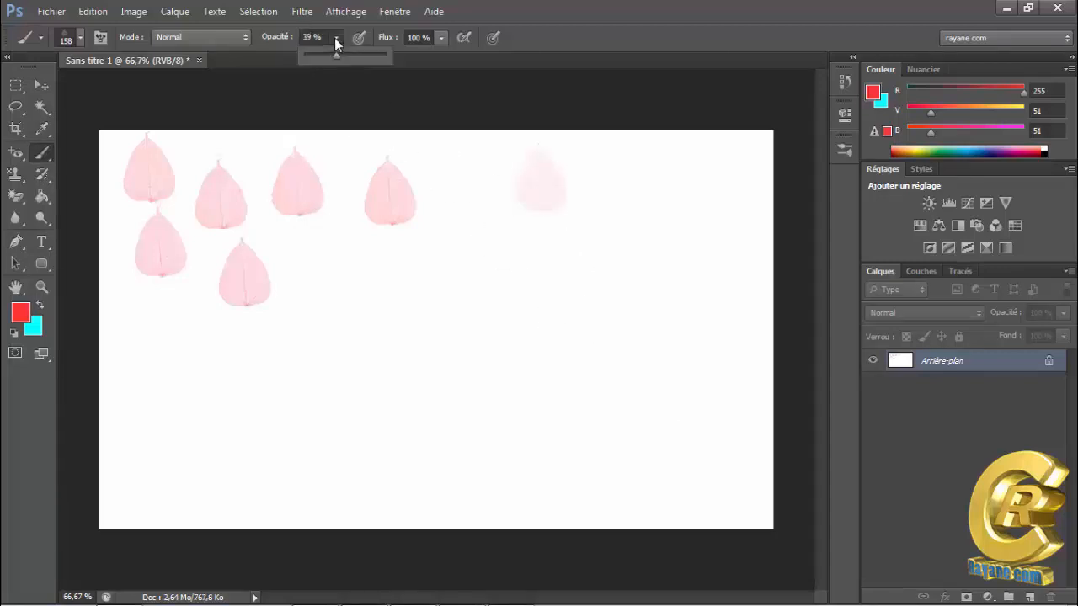
pyautogui.moveTo(335, 56)
pyautogui.mouseDown()
pyautogui.moveTo(421, 71)
pyautogui.moveTo(363, 73)
pyautogui.mouseUp()
pyautogui.click(441, 39)
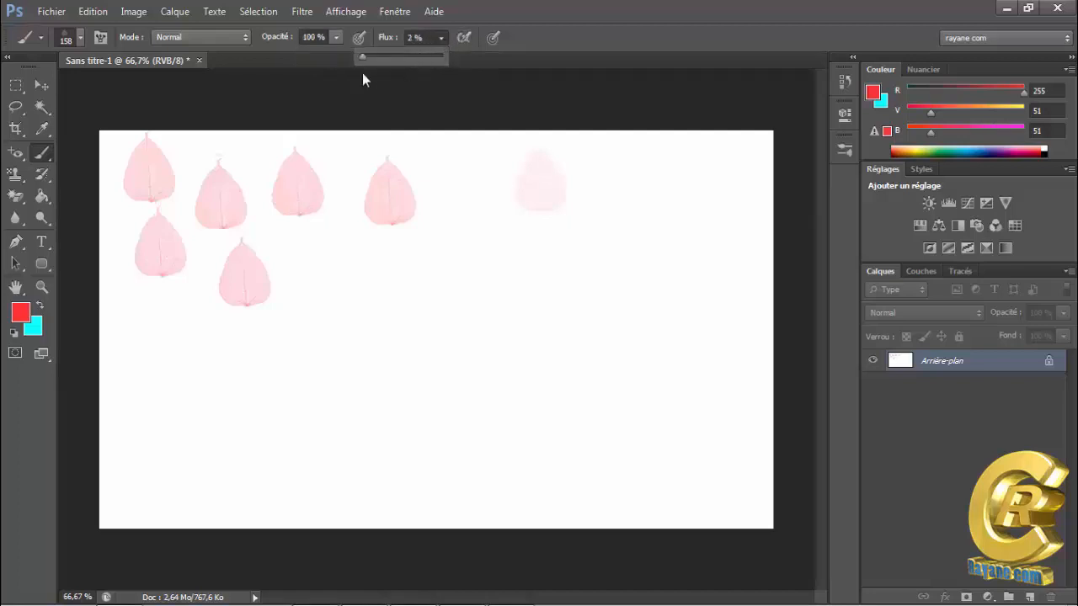
pyautogui.click(485, 318)
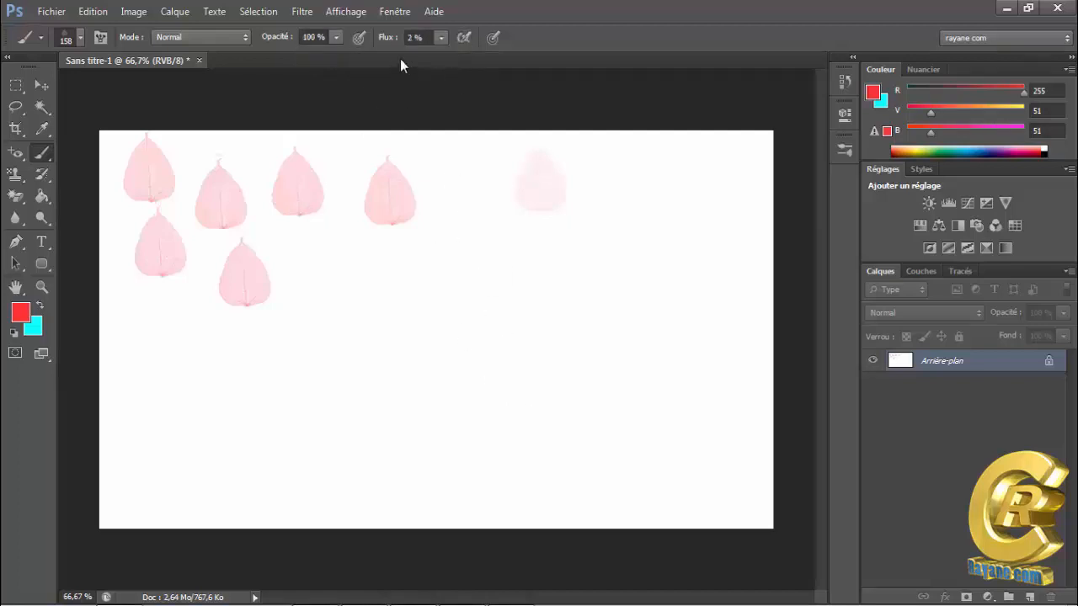
# Raise the brush flow to 100% and stamp a leaf just below the faint one
pyautogui.click(440, 40)
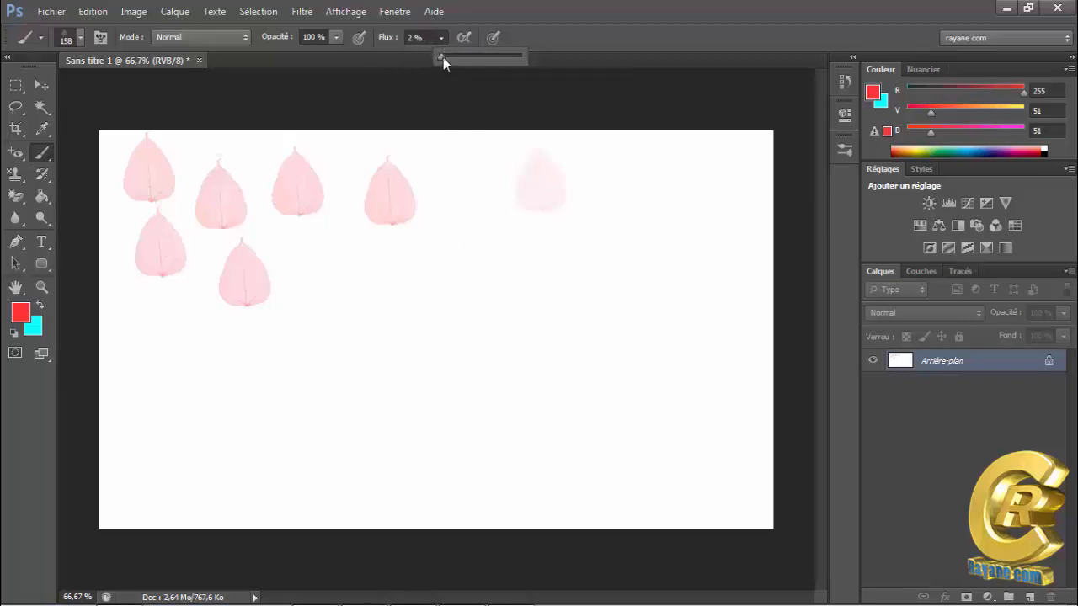
pyautogui.moveTo(443, 57); pyautogui.dragTo(520, 59)
pyautogui.click(527, 265)
pyautogui.click(527, 257)
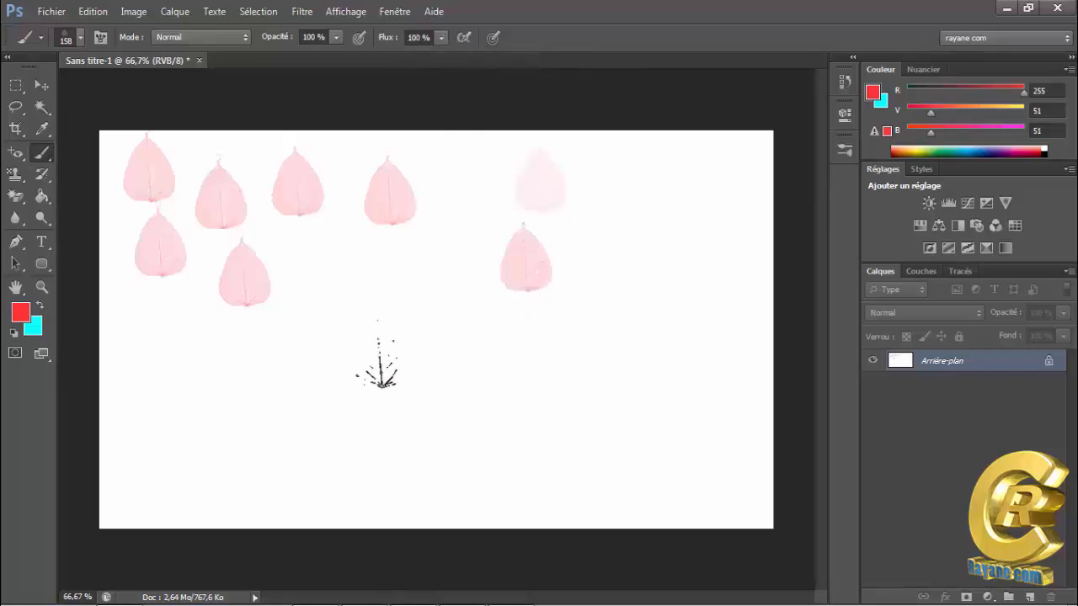
# Try smaller and larger sizes for the leaf brush, including 504 px, using the size setting
pyautogui.click(80, 37)
pyautogui.moveTo(124, 91); pyautogui.dragTo(84, 94)
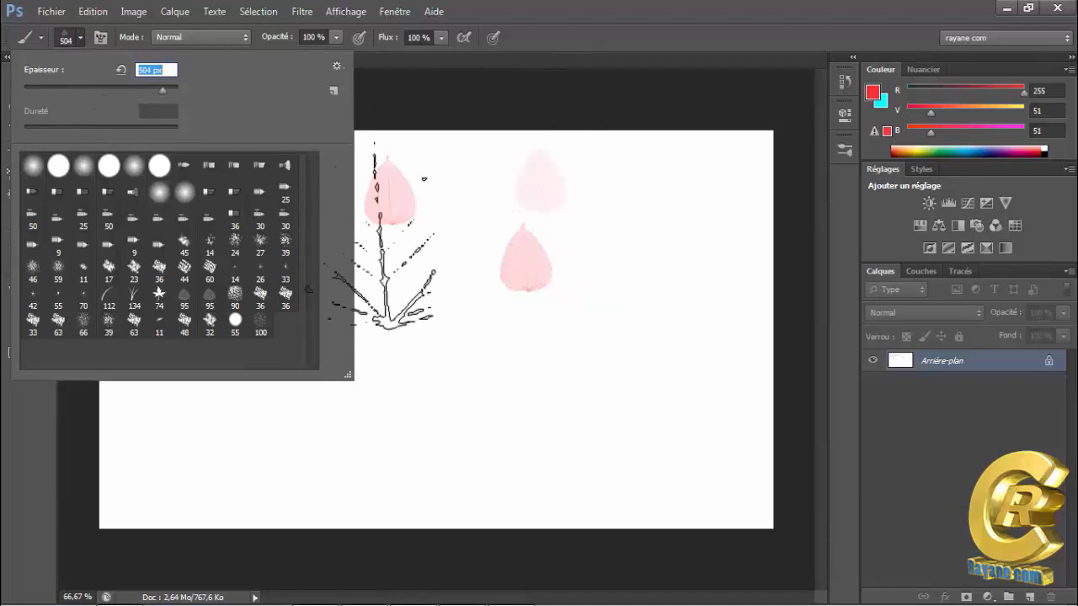
pyautogui.moveTo(161, 94); pyautogui.dragTo(177, 94)
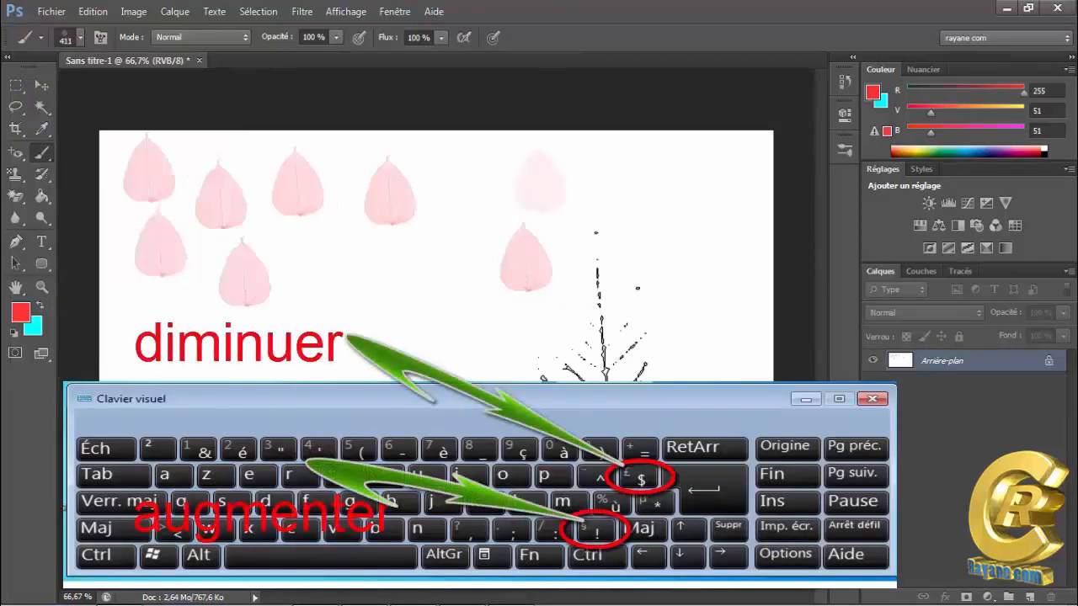
# Shrink the leaf brush in increments and then enlarge it incrementally to 900 px
pyautogui.press('$')
pyautogui.press('$')
pyautogui.press('!')
pyautogui.press('!')
pyautogui.press('!')
pyautogui.press('!')
pyautogui.press('!')
pyautogui.press('!')
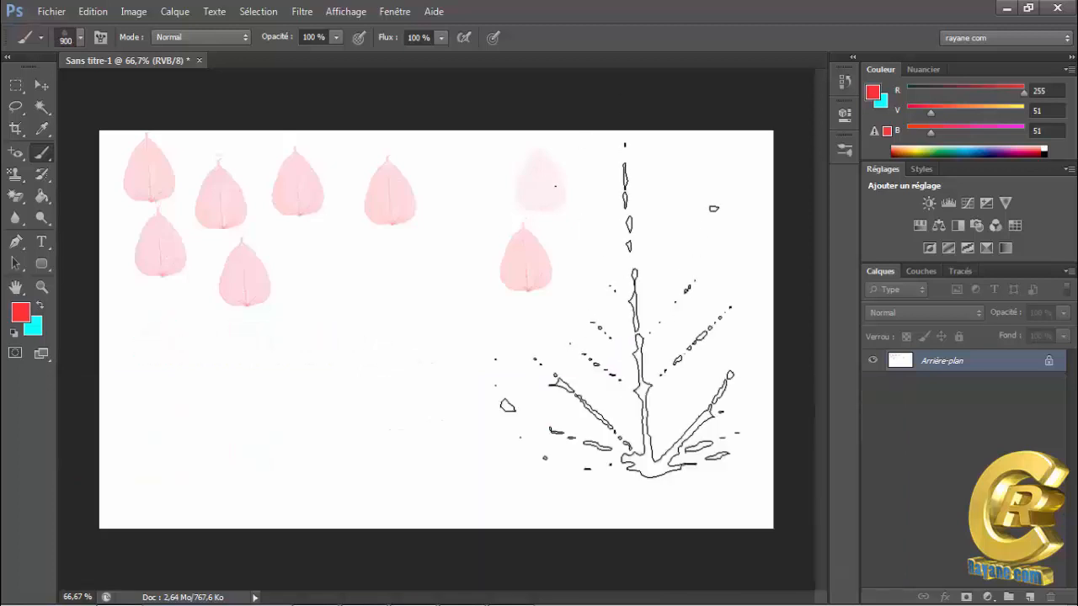
# Append the Formes d'outil carrées brush set to the current brush presets
pyautogui.click(79, 38)
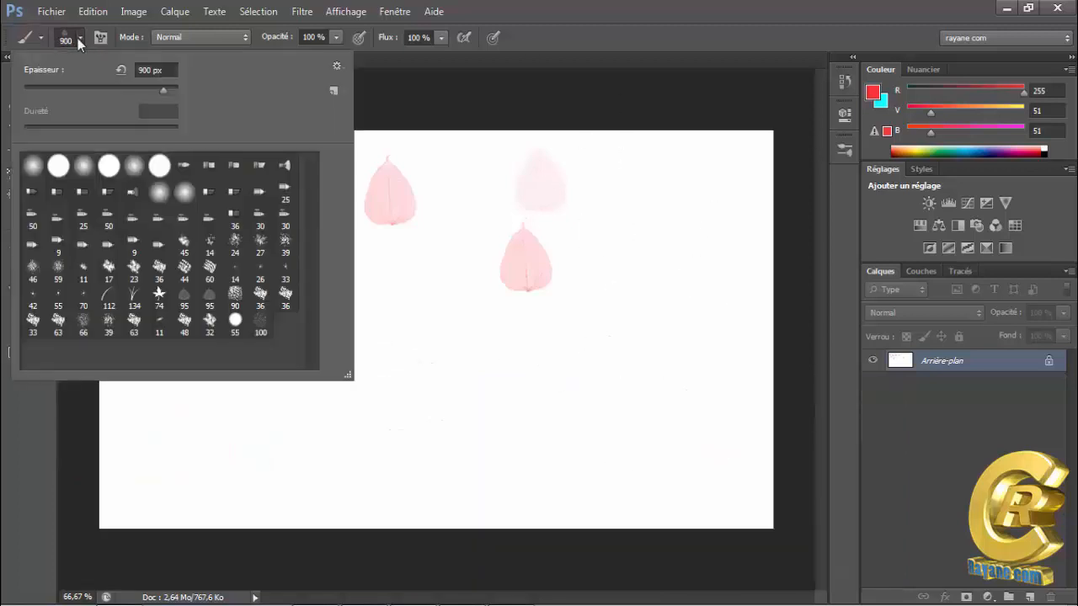
pyautogui.click(338, 66)
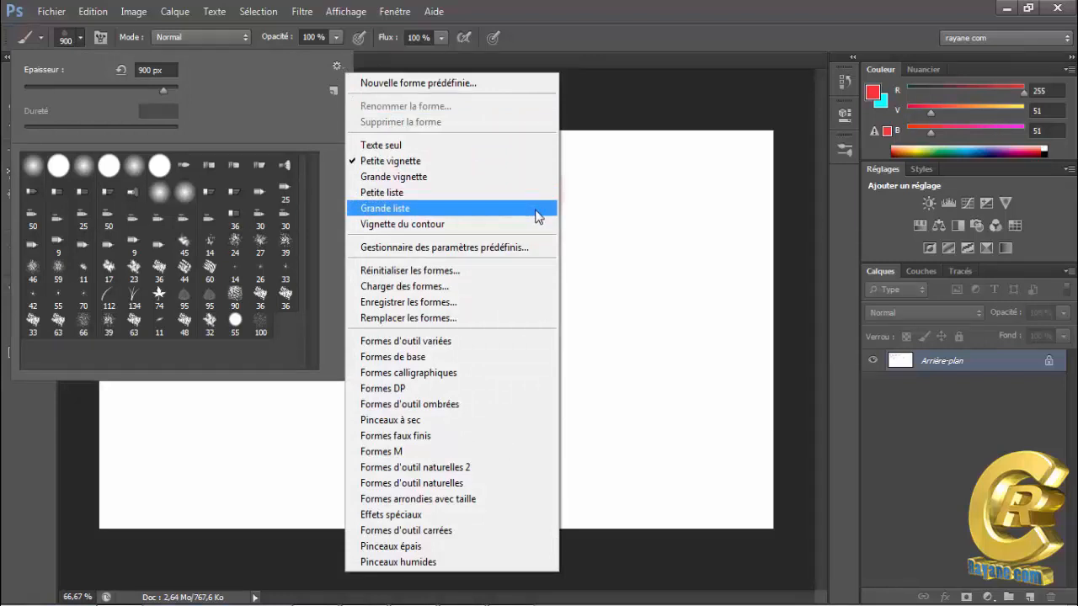
pyautogui.click(486, 531)
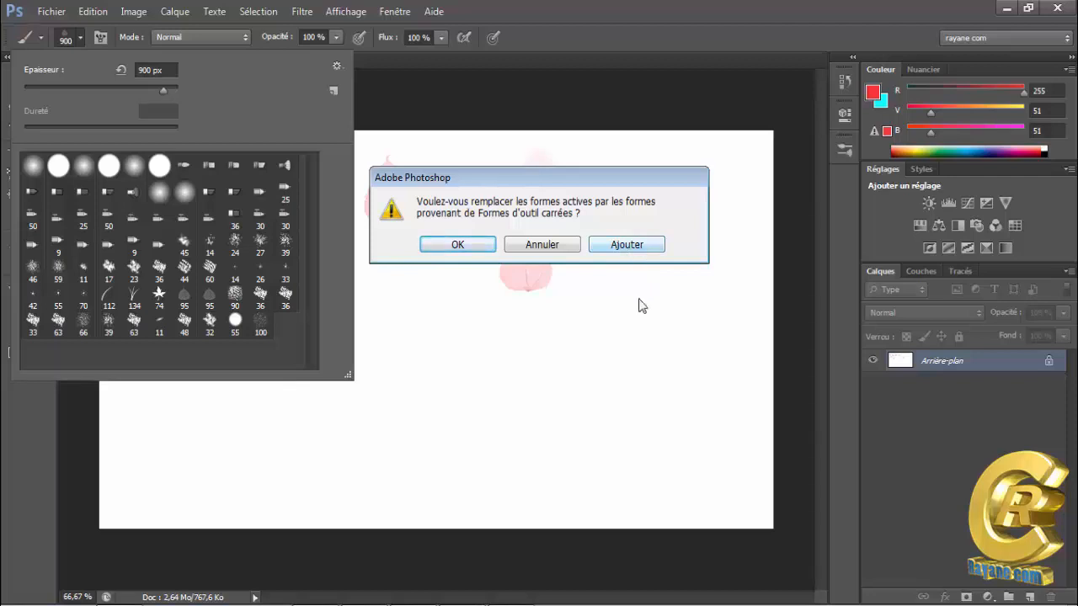
pyautogui.click(632, 247)
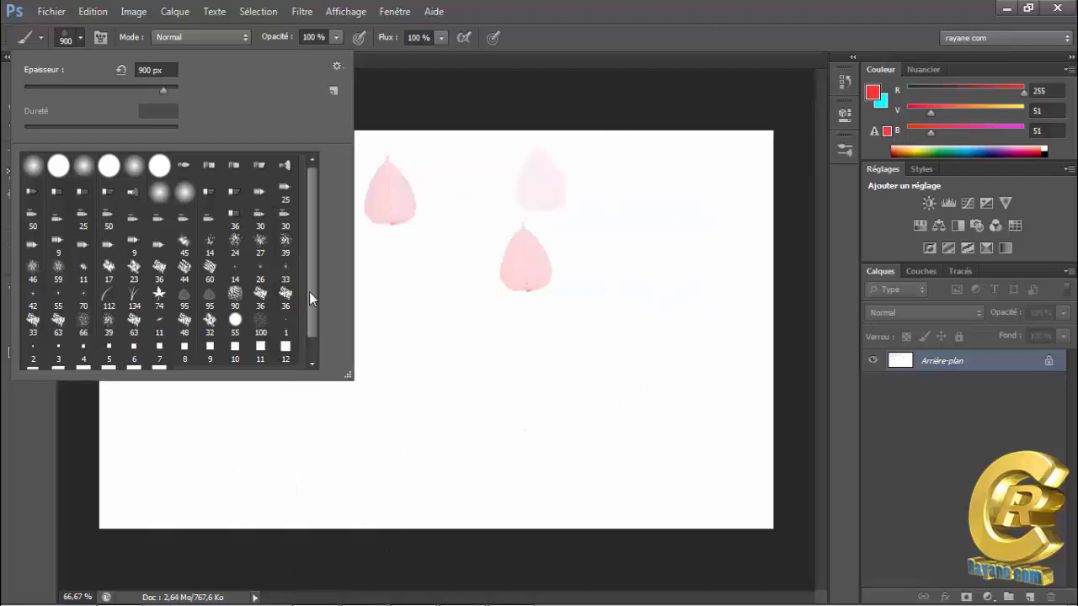
pyautogui.scroll(-1, 310, 291)
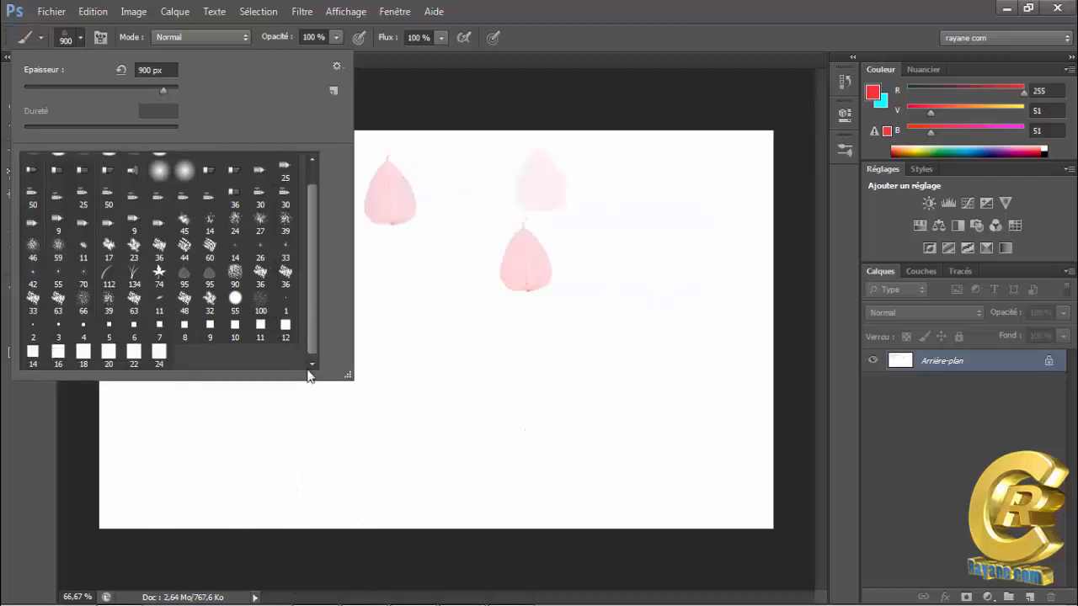
# Append the Formes d'outil carrées set to the brush presets a second time
pyautogui.click(336, 66)
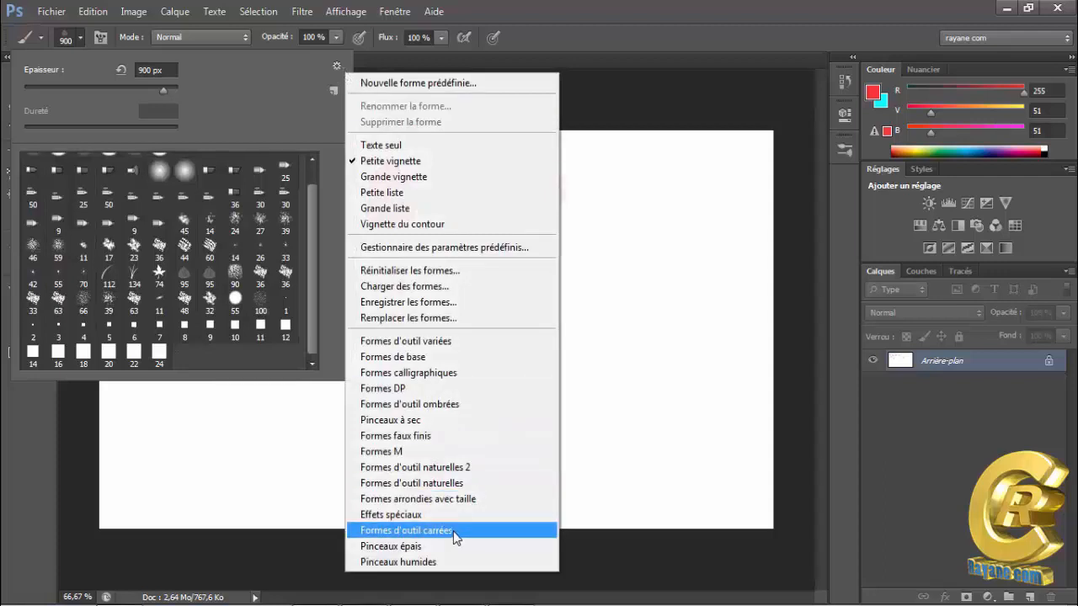
pyautogui.click(453, 531)
pyautogui.click(624, 245)
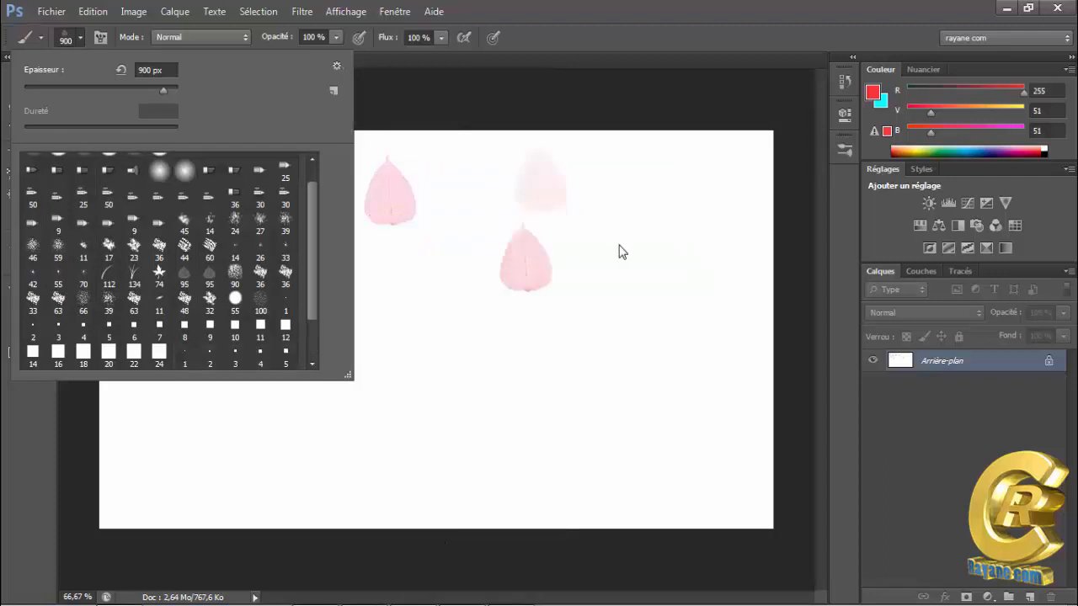
pyautogui.moveTo(317, 219); pyautogui.dragTo(317, 256)
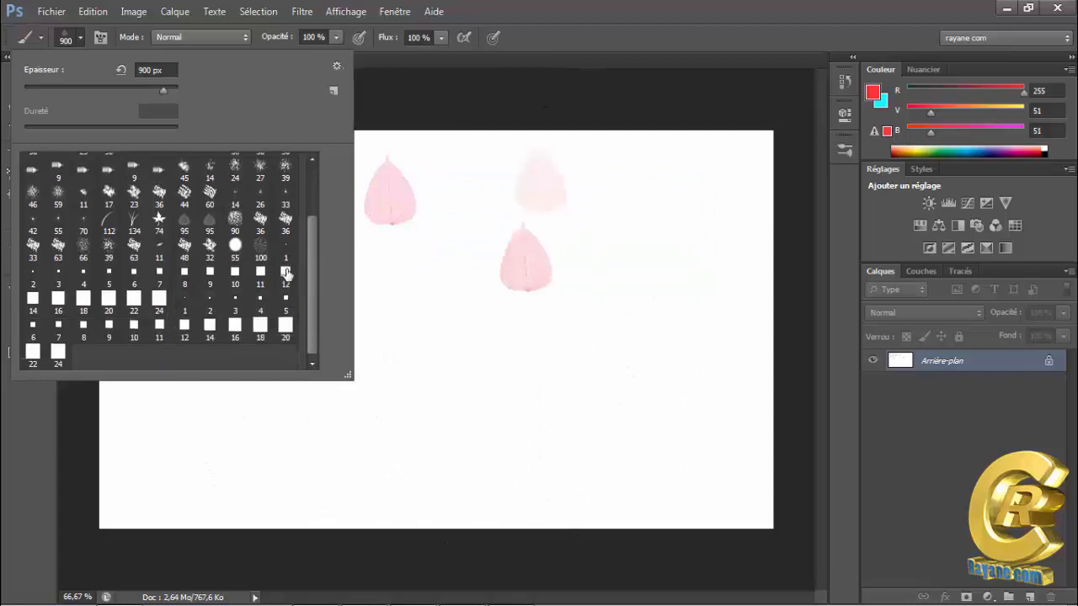
# Append a third copy of the Formes d'outil carrées set to the brush presets
pyautogui.click(337, 67)
pyautogui.click(465, 530)
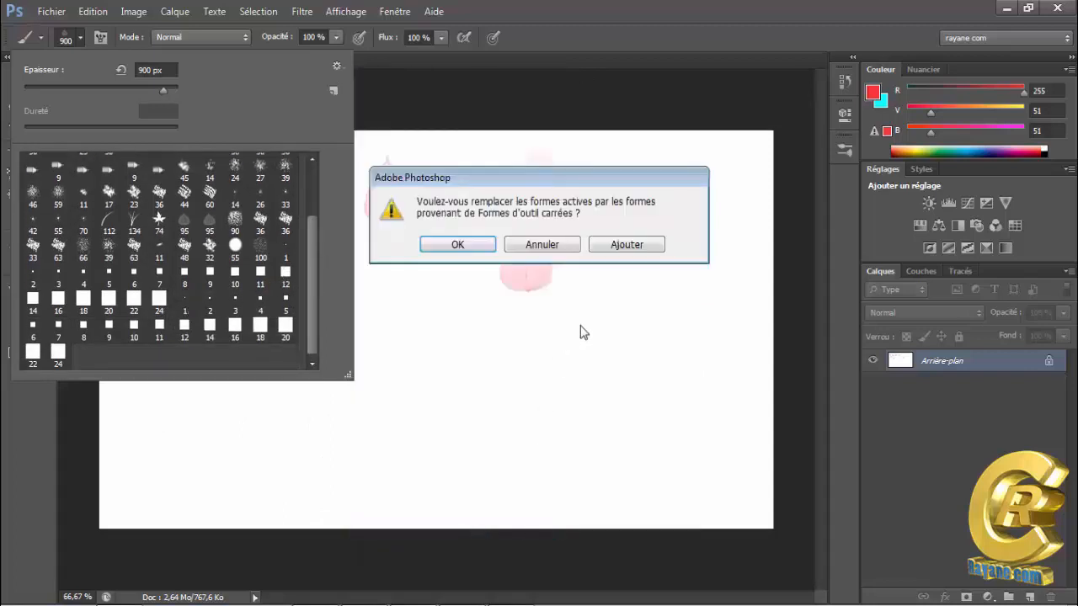
pyautogui.click(624, 244)
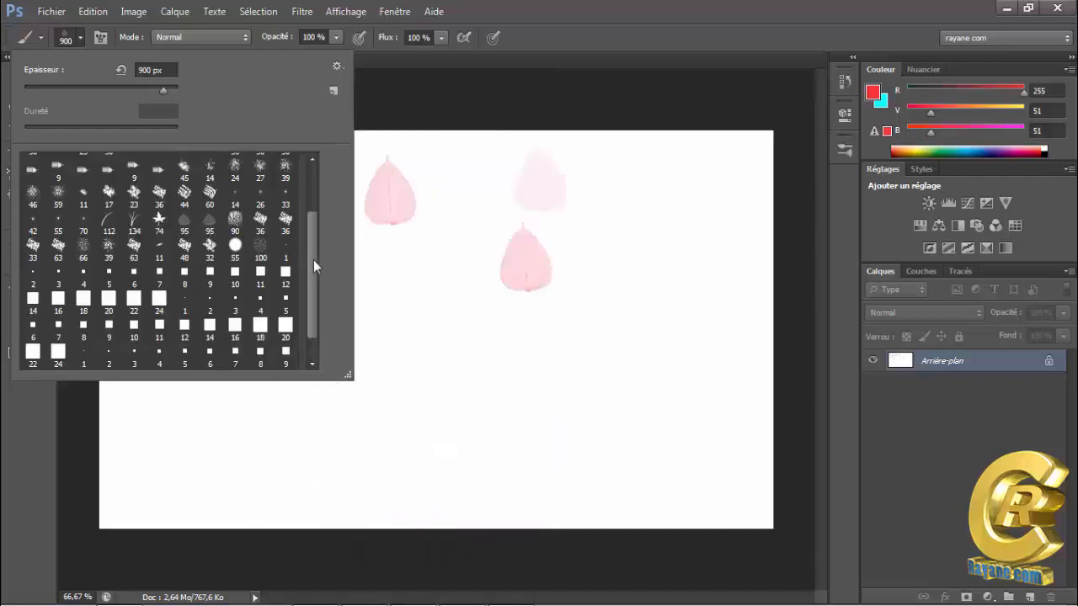
pyautogui.moveTo(313, 259); pyautogui.dragTo(313, 284)
# In the preset manager, start saving the last set of square brushes (1 to 24) as a group and delete the existing carr file
pyautogui.click(339, 66)
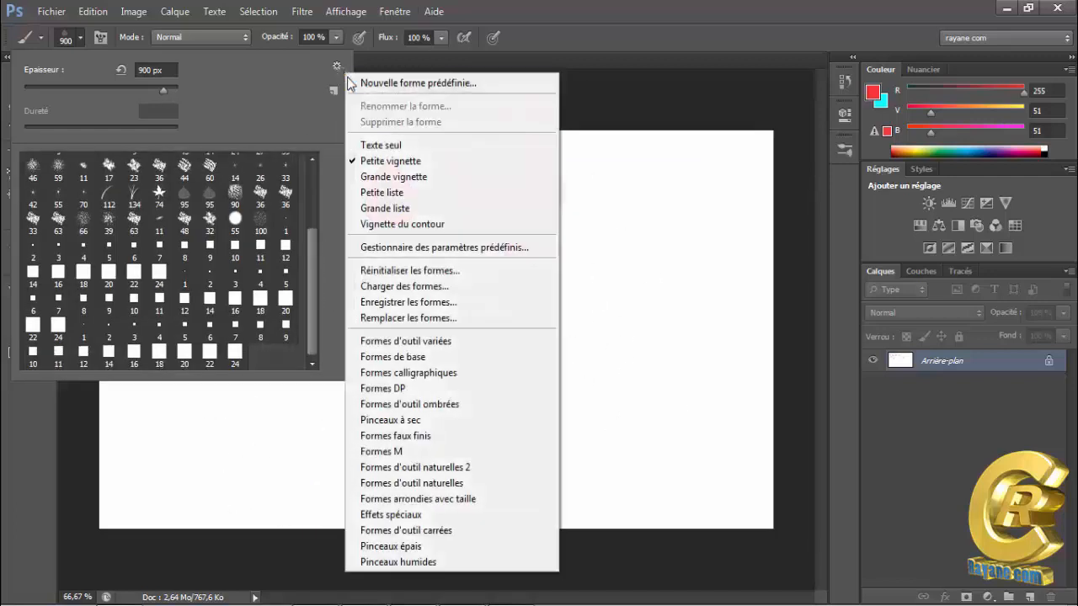
pyautogui.click(419, 248)
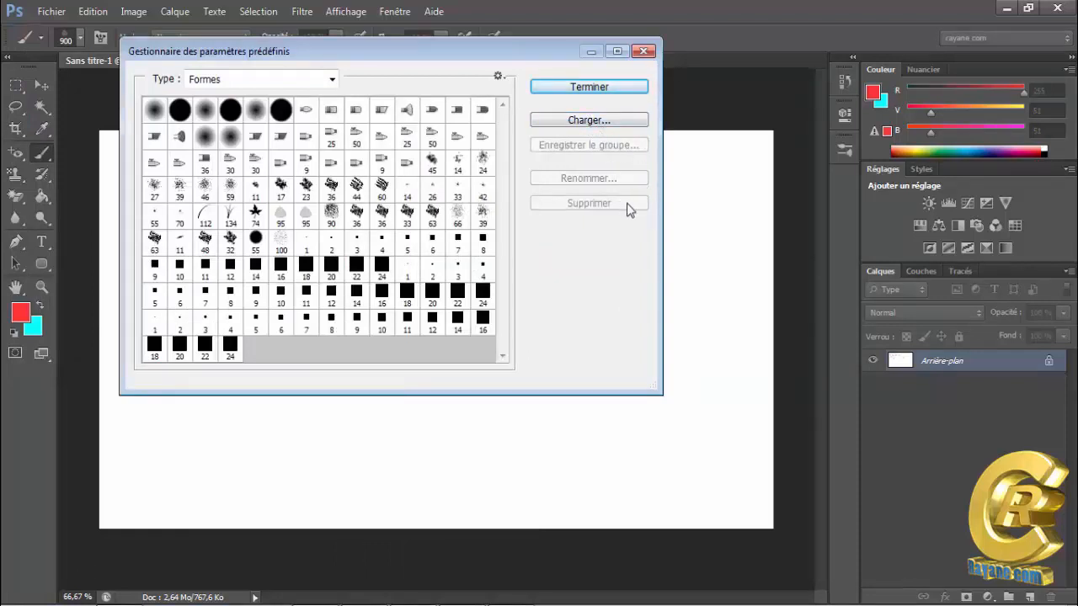
pyautogui.click(154, 323)
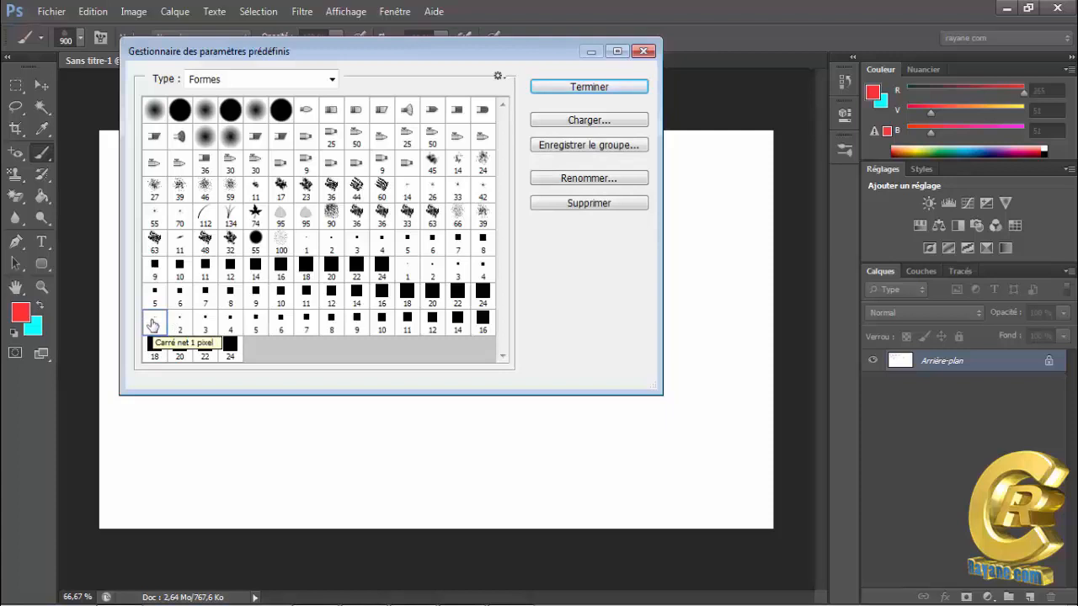
pyautogui.keyDown('shift'); pyautogui.click(231, 350); pyautogui.keyUp('shift')
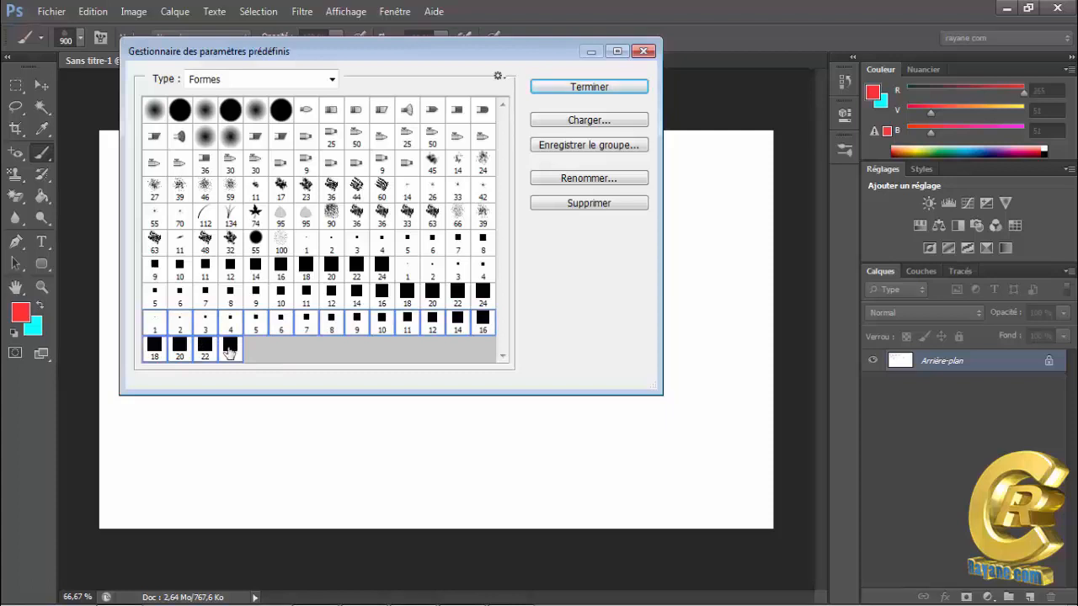
pyautogui.click(569, 147)
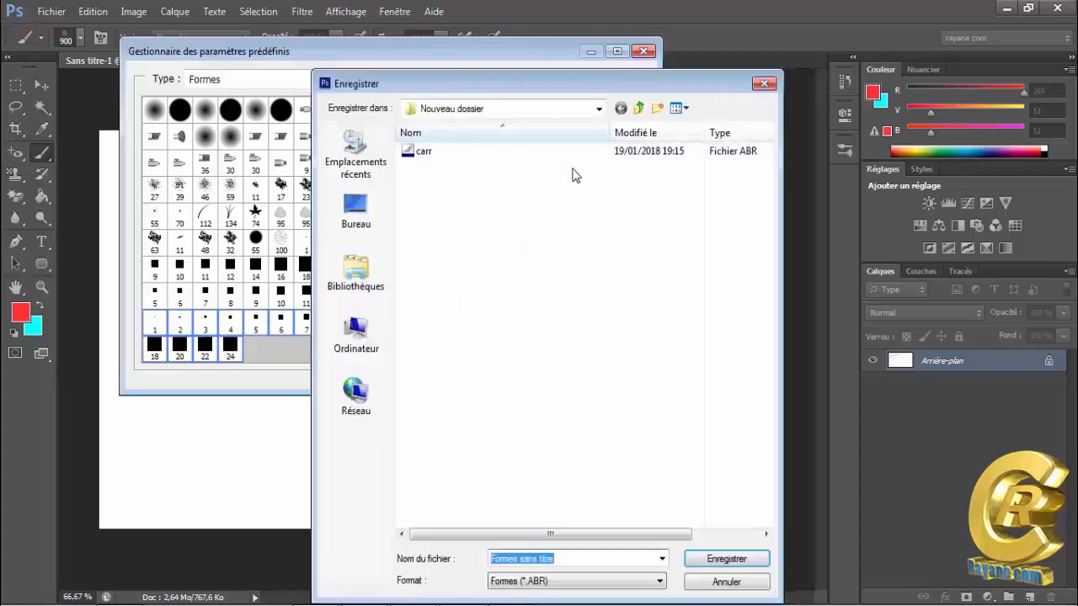
pyautogui.rightClick(453, 151)
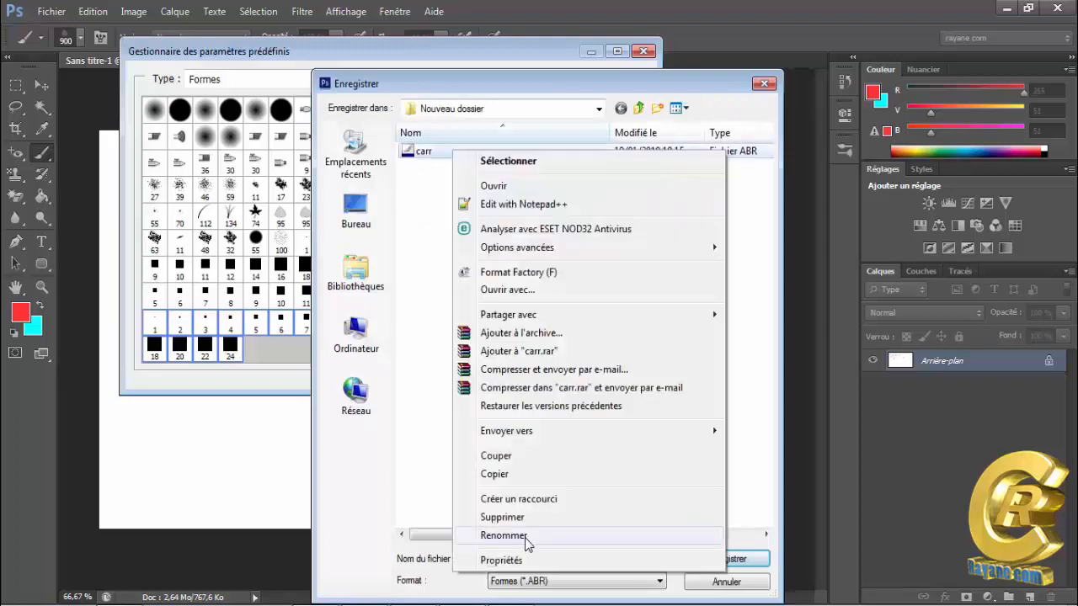
pyautogui.click(679, 517)
pyautogui.click(600, 379)
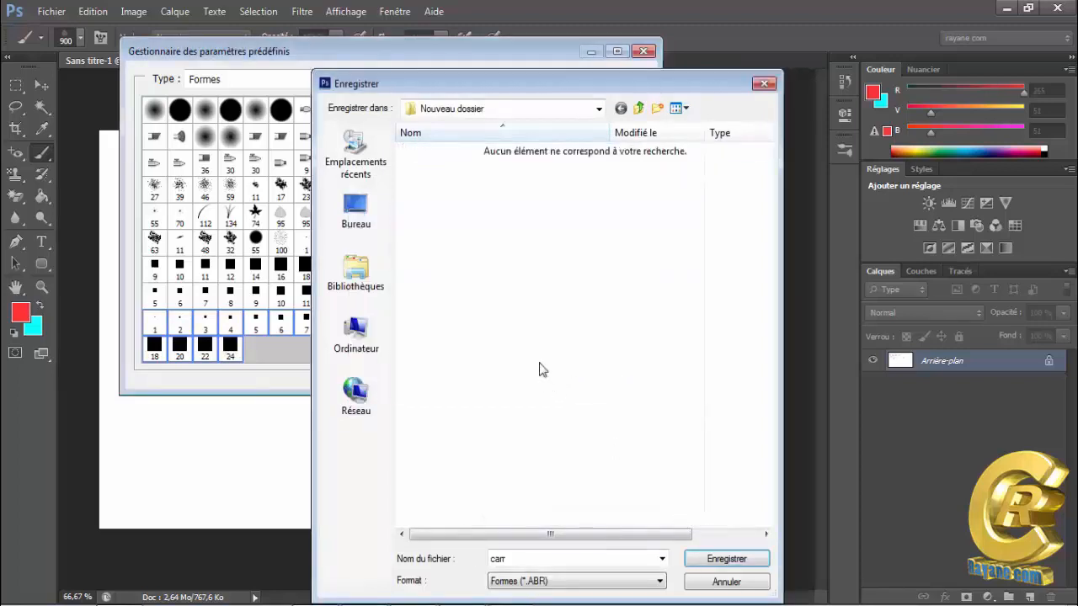
# Save the selected square brushes as a brush file named carrées in Nouveau dossier and close the preset manager
pyautogui.doubleClick(516, 561)
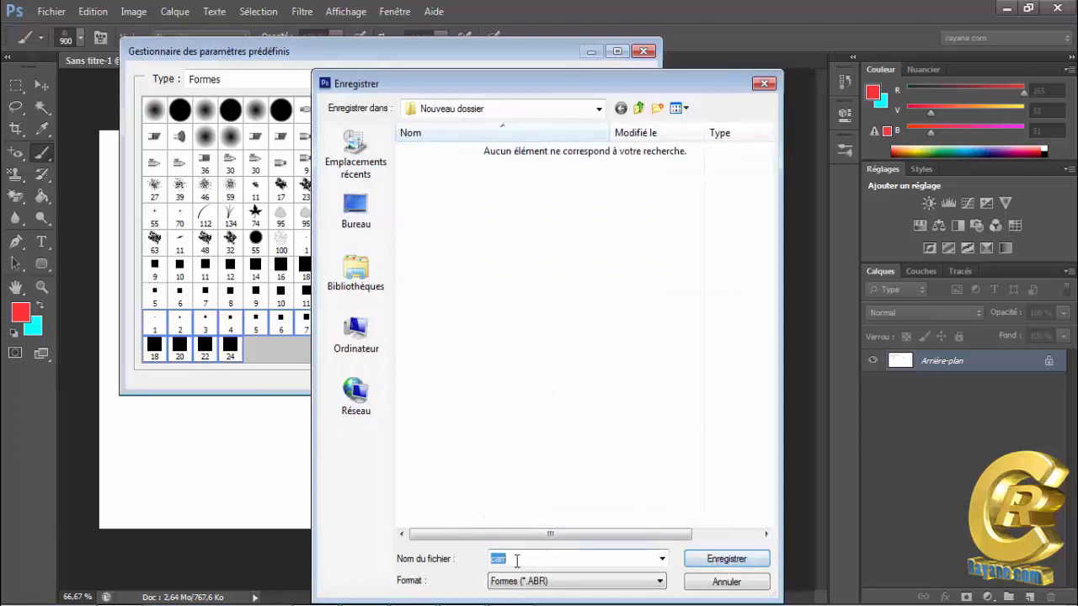
pyautogui.write('carrées')
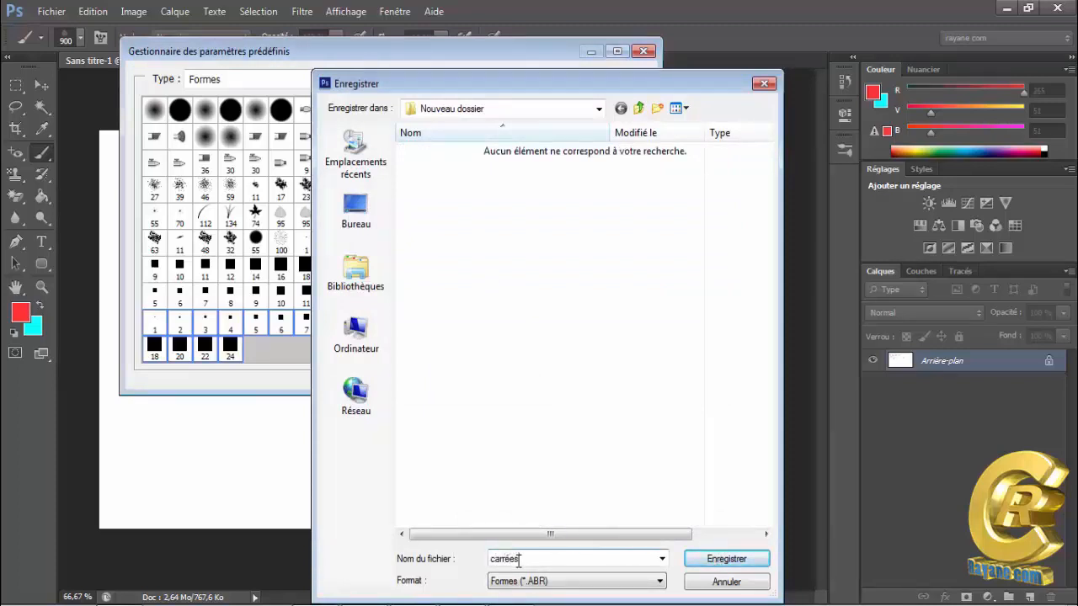
pyautogui.click(763, 561)
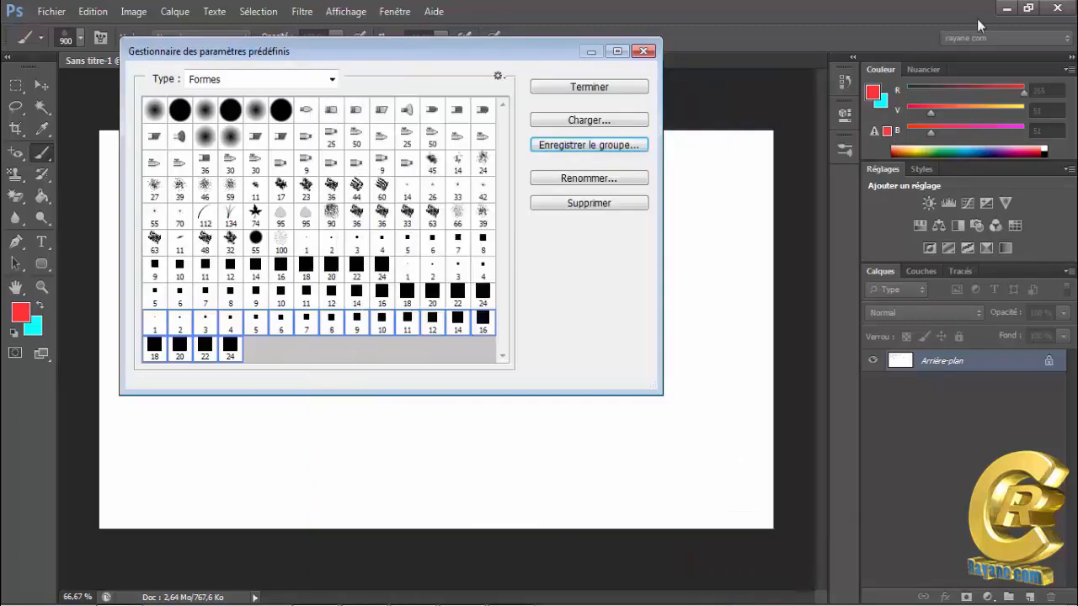
pyautogui.click(632, 89)
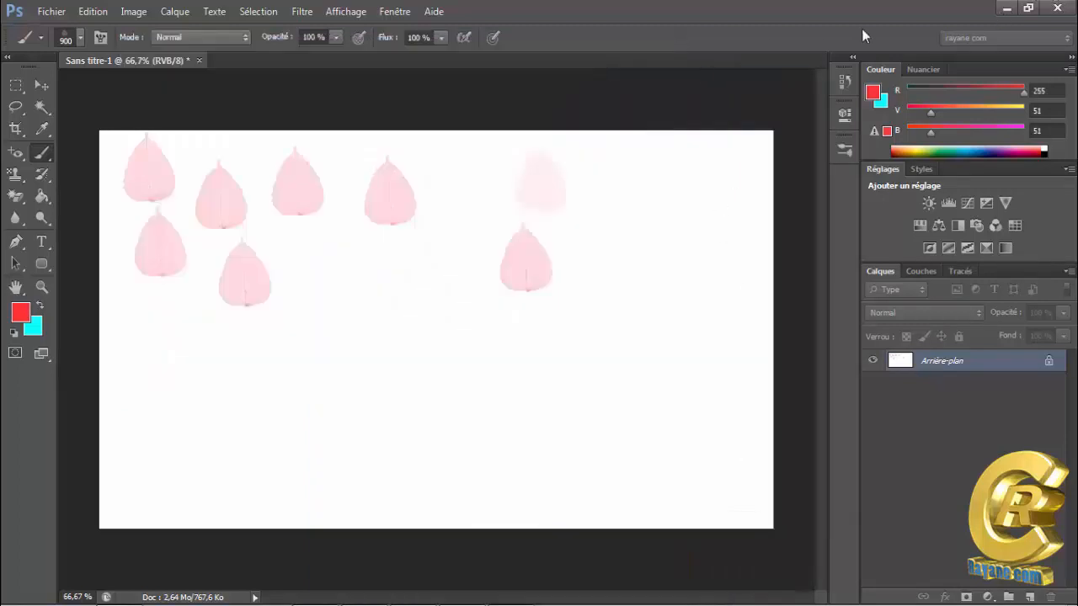
pyautogui.click(1008, 9)
pyautogui.doubleClick(648, 29)
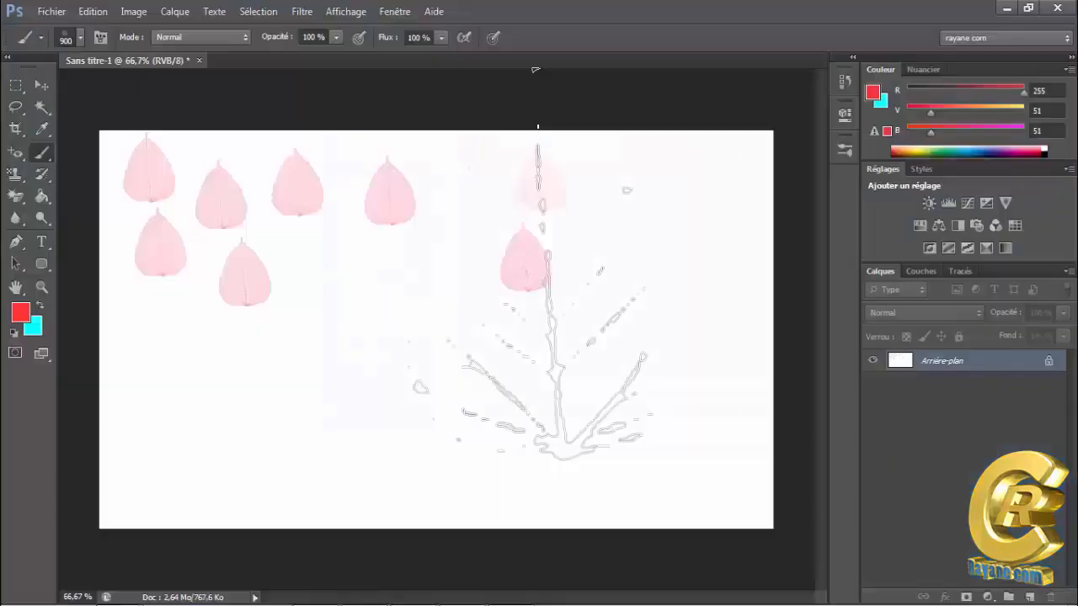
pyautogui.doubleClick(516, 122)
# Delete the last set of square brushes, from size 1 to size 24, in the preset manager
pyautogui.rightClick(519, 269)
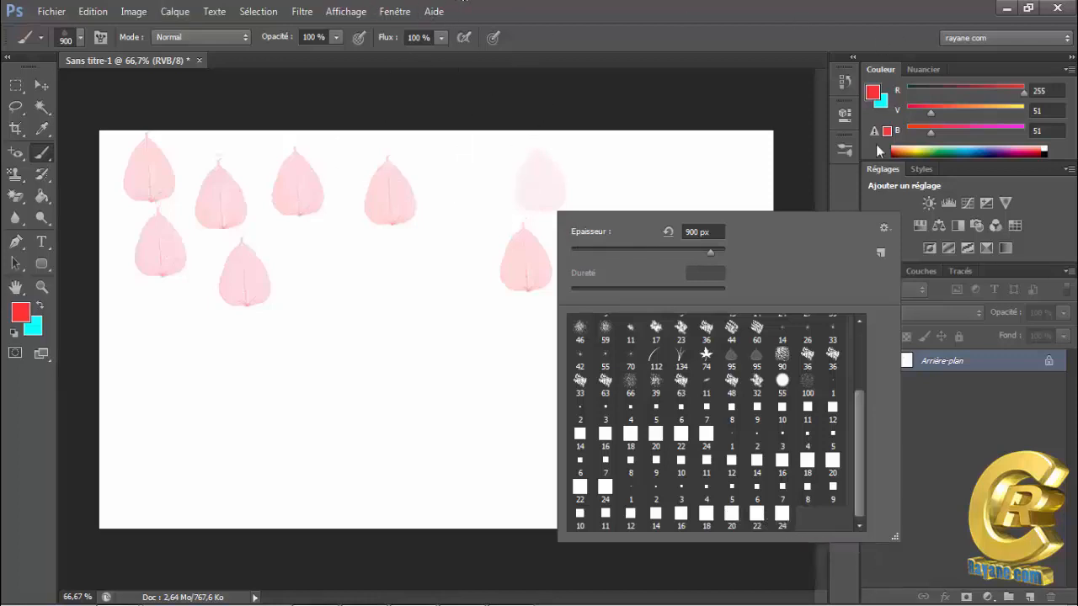
pyautogui.click(889, 229)
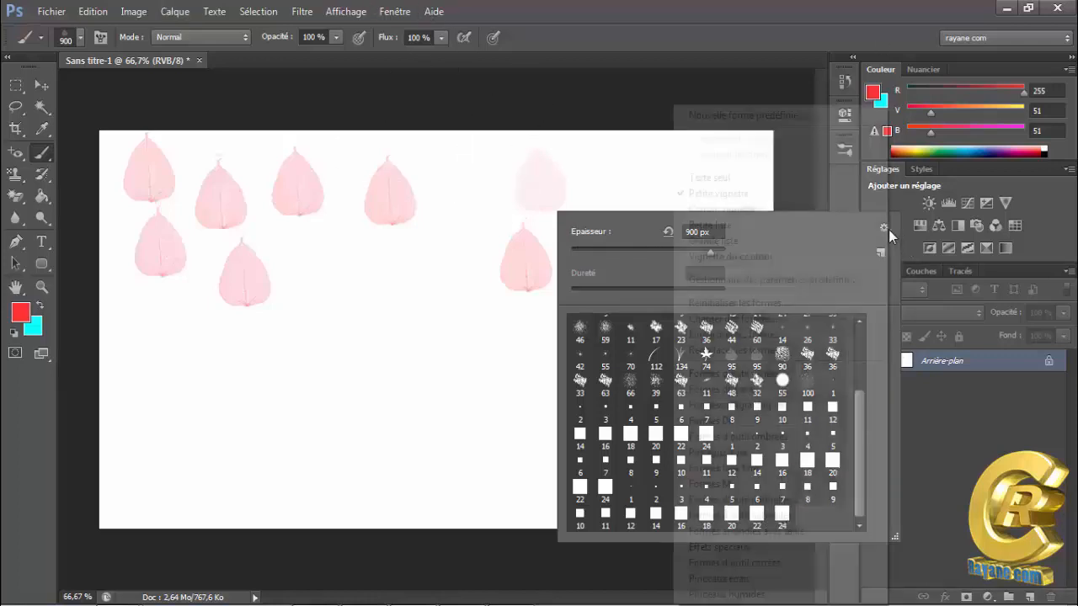
pyautogui.click(794, 276)
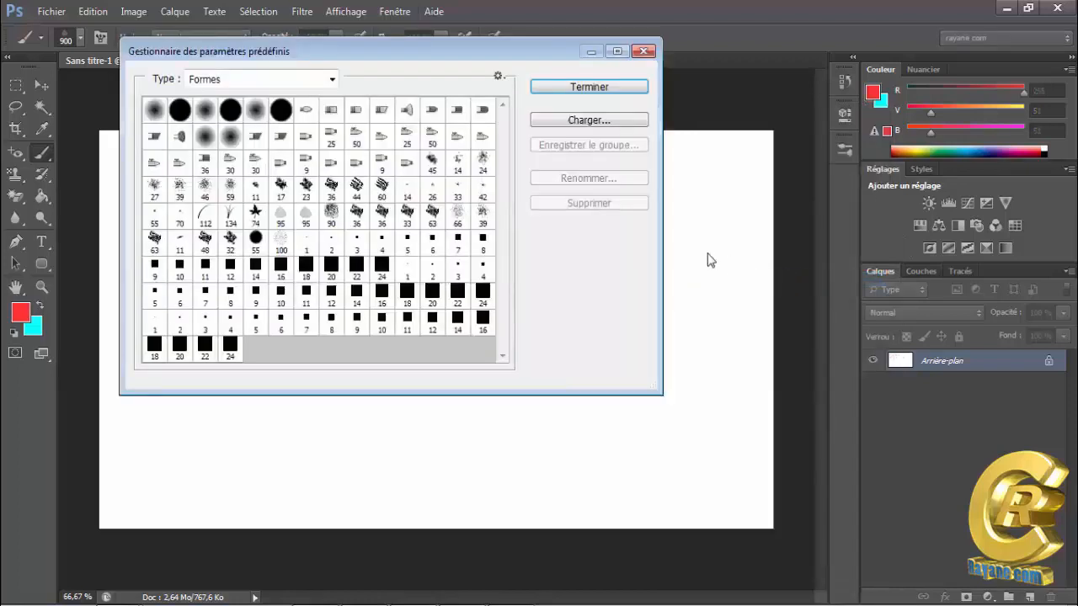
pyautogui.click(152, 320)
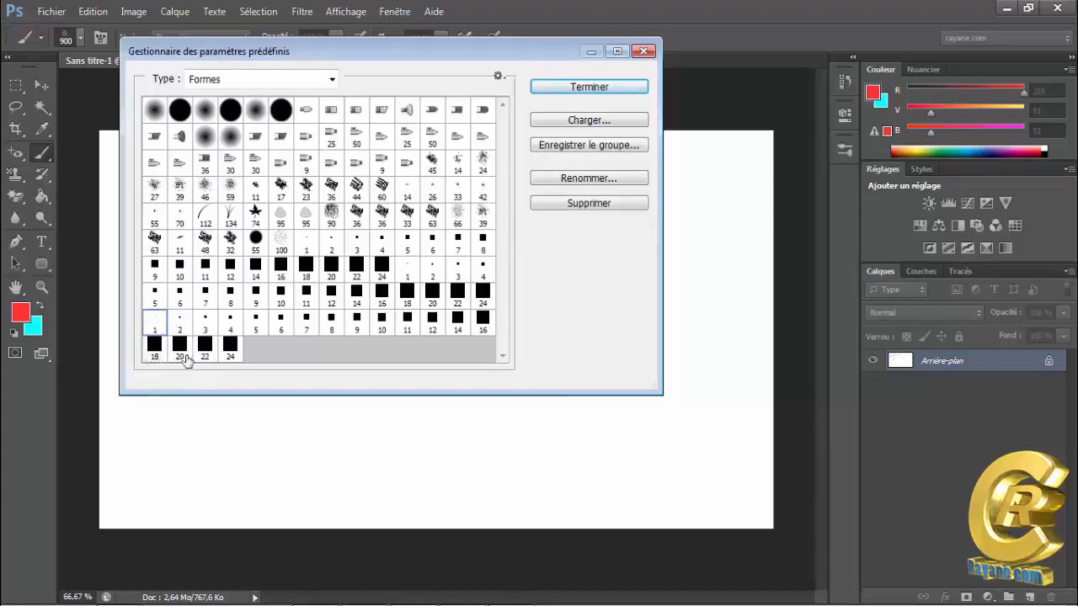
pyautogui.keyDown('shift'); pyautogui.click(229, 347); pyautogui.keyUp('shift')
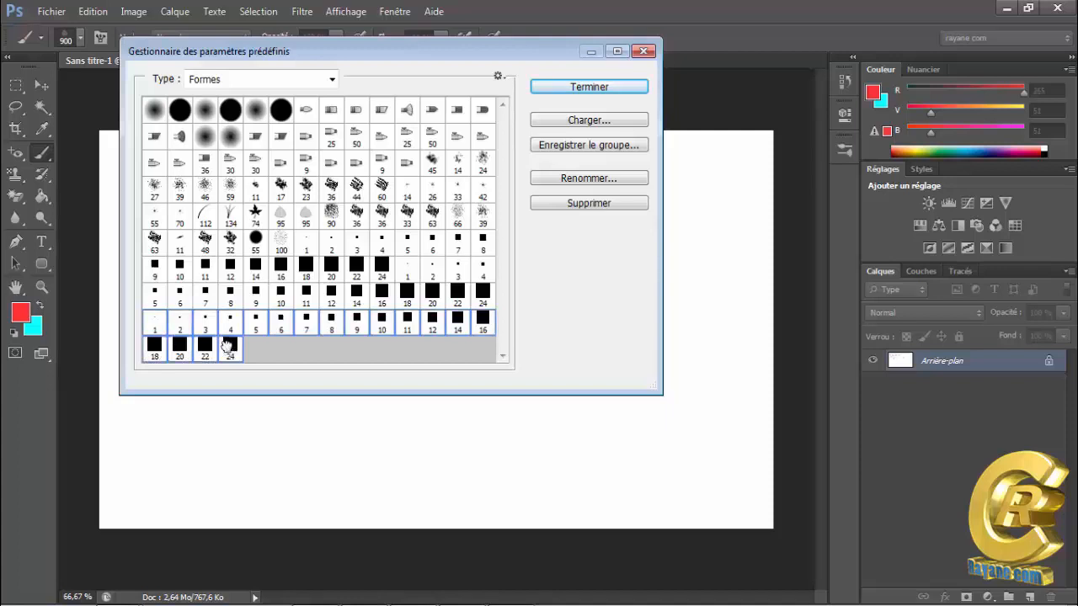
pyautogui.click(588, 209)
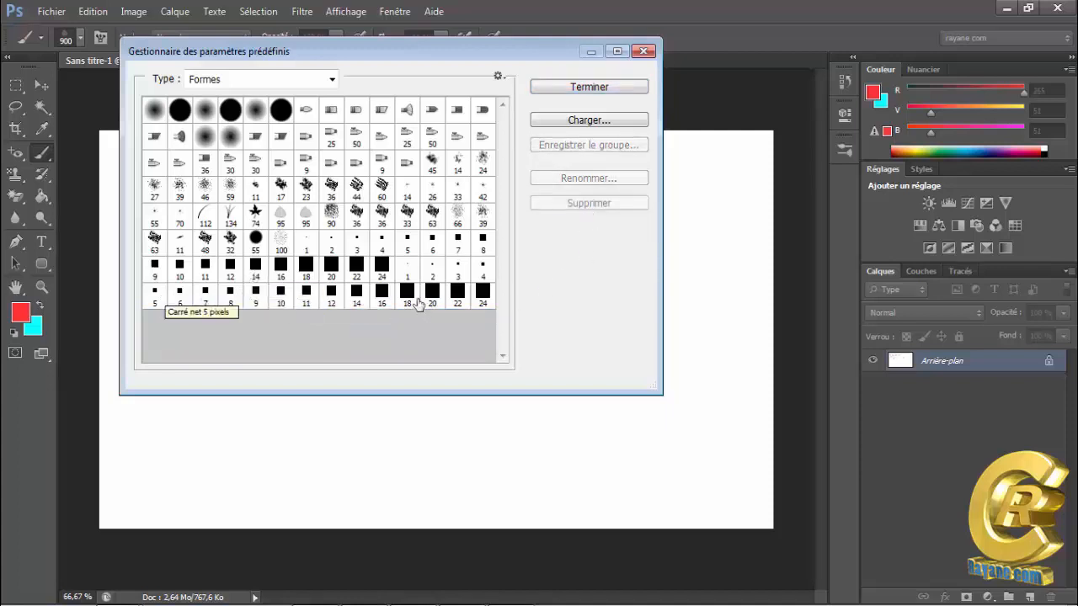
# Delete the two remaining sets of square brushes, from the first size 1 square to the last size 24 square
pyautogui.click(484, 303)
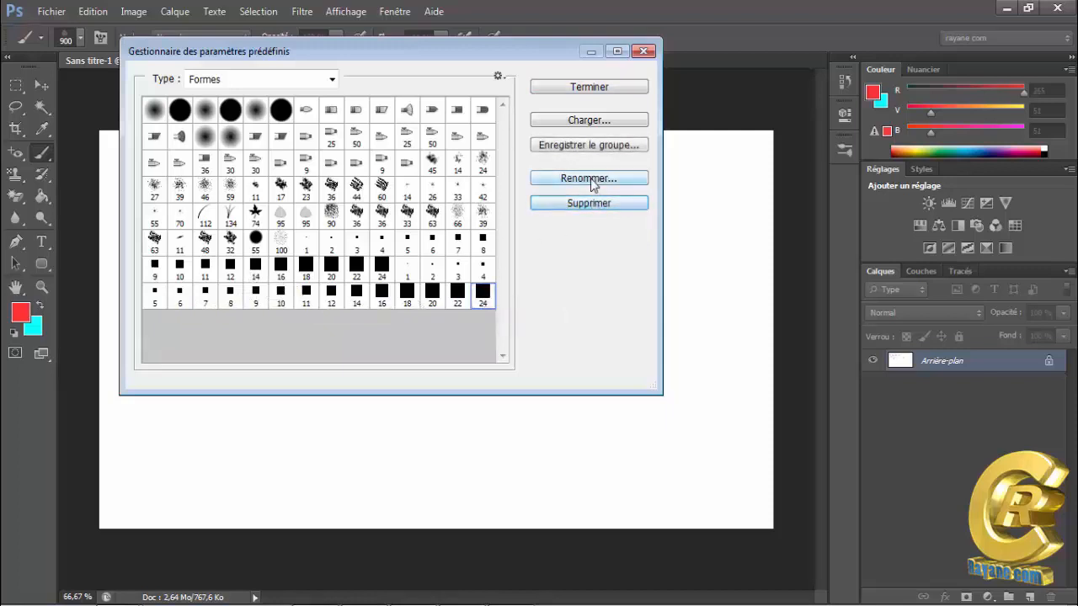
pyautogui.click(309, 242)
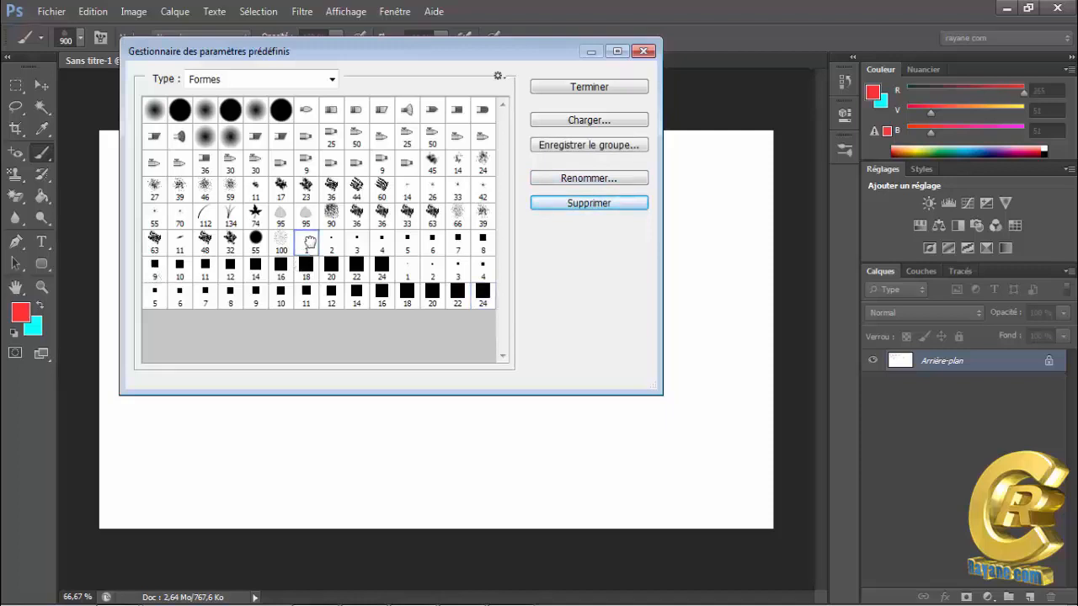
pyautogui.keyDown('shift'); pyautogui.click(484, 297); pyautogui.keyUp('shift')
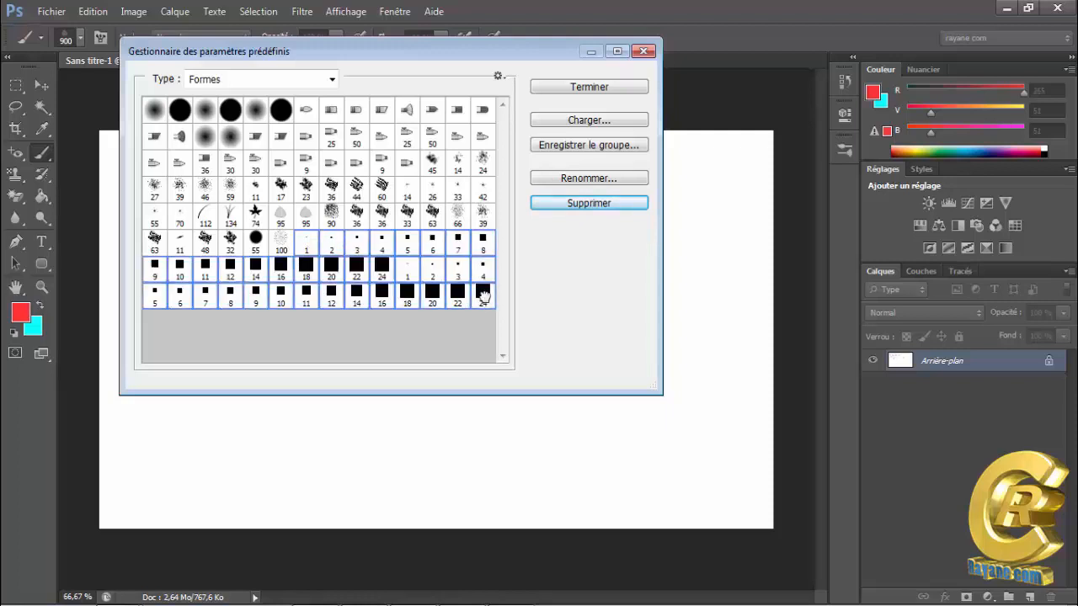
pyautogui.click(585, 207)
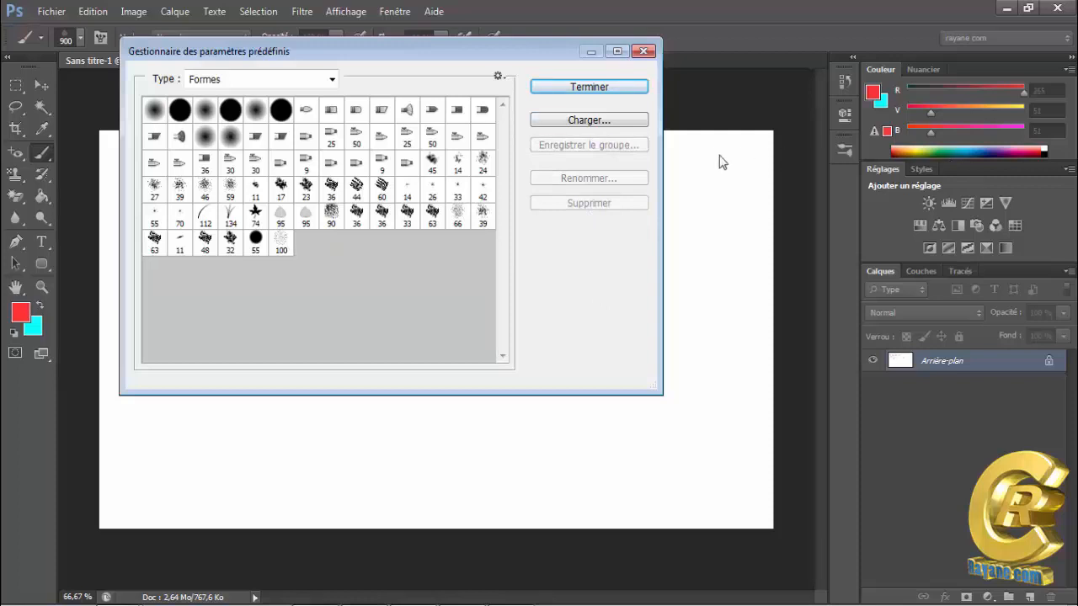
# Load the carrées brush file from Nouveau dossier on the desktop into the brush presets and close the preset manager
pyautogui.click(612, 124)
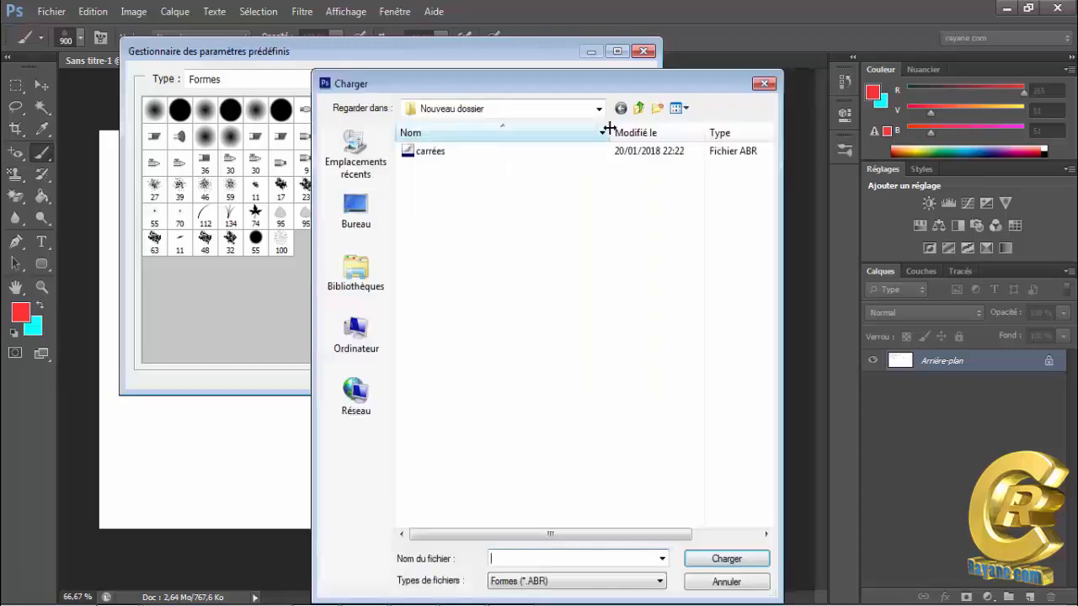
pyautogui.click(356, 215)
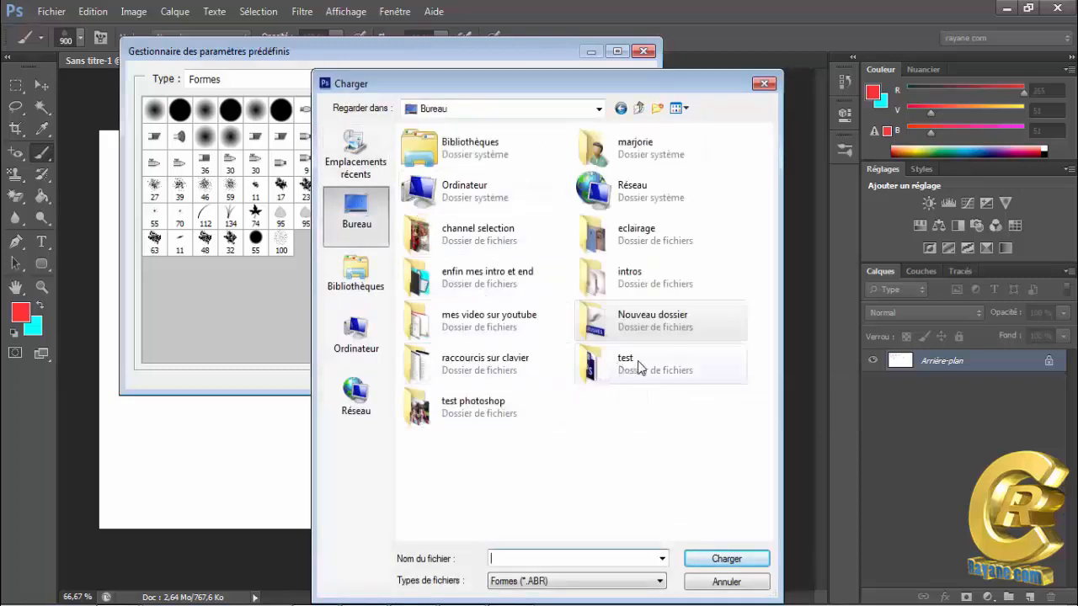
pyautogui.click(672, 326)
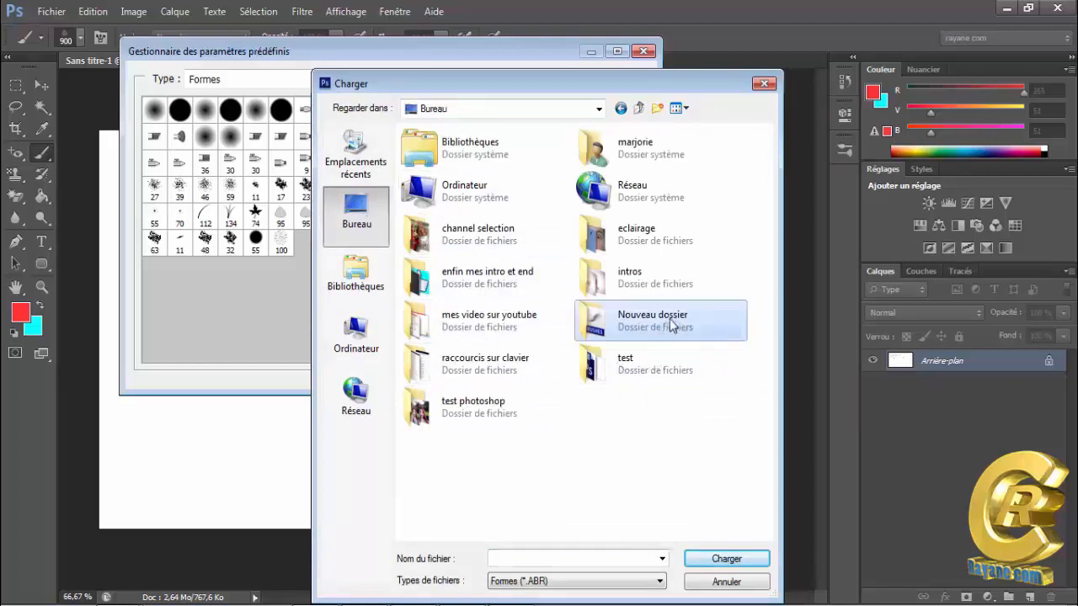
pyautogui.click(752, 561)
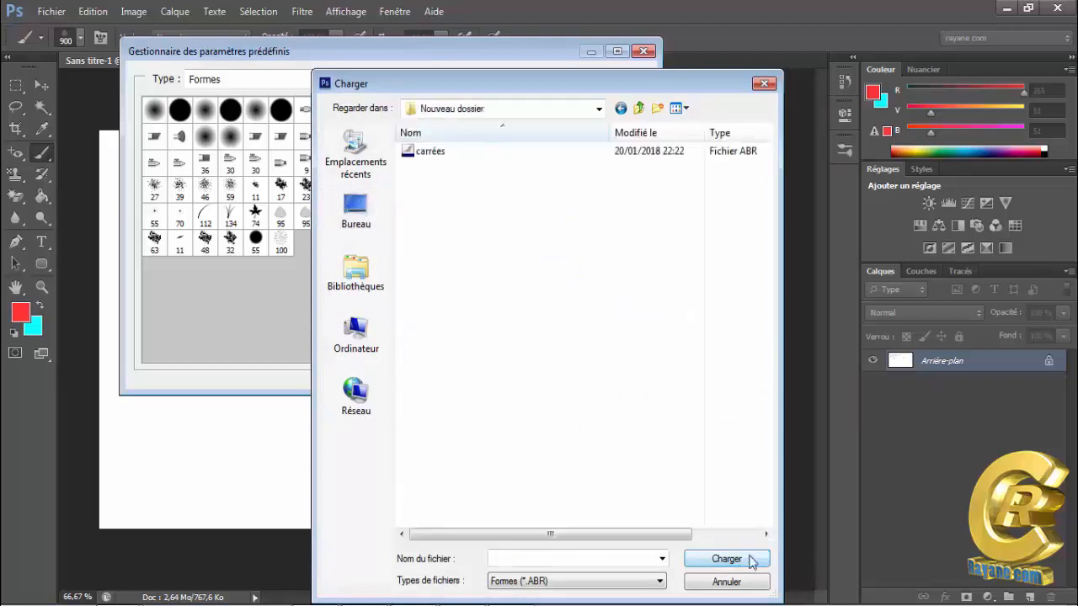
pyautogui.click(433, 155)
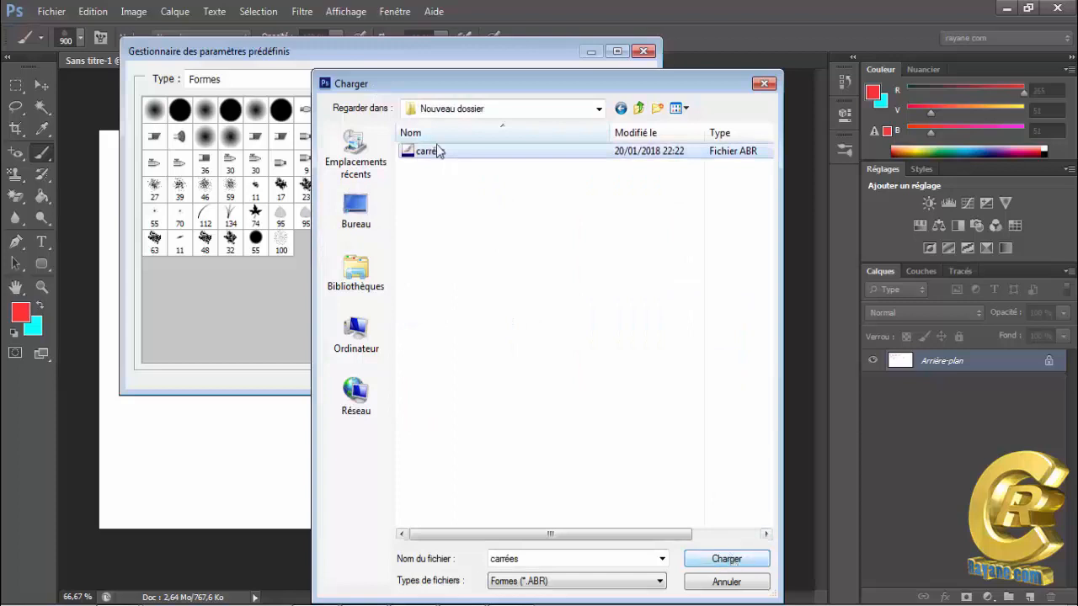
pyautogui.click(748, 561)
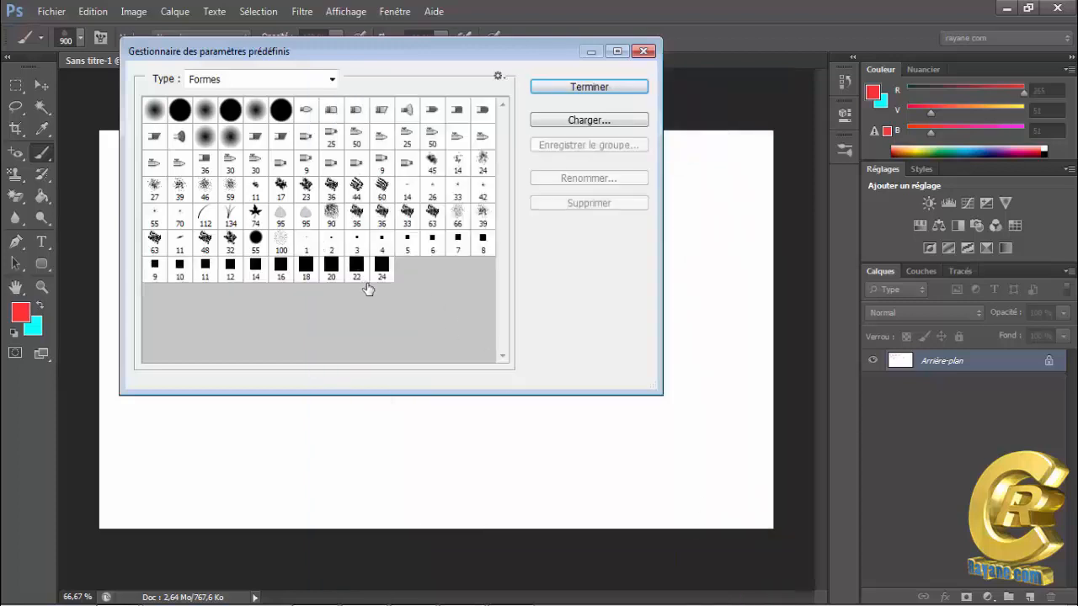
pyautogui.press('Return')
# Display the brush presets as Texte seul, and restore the Petite vignette view
pyautogui.click(84, 39)
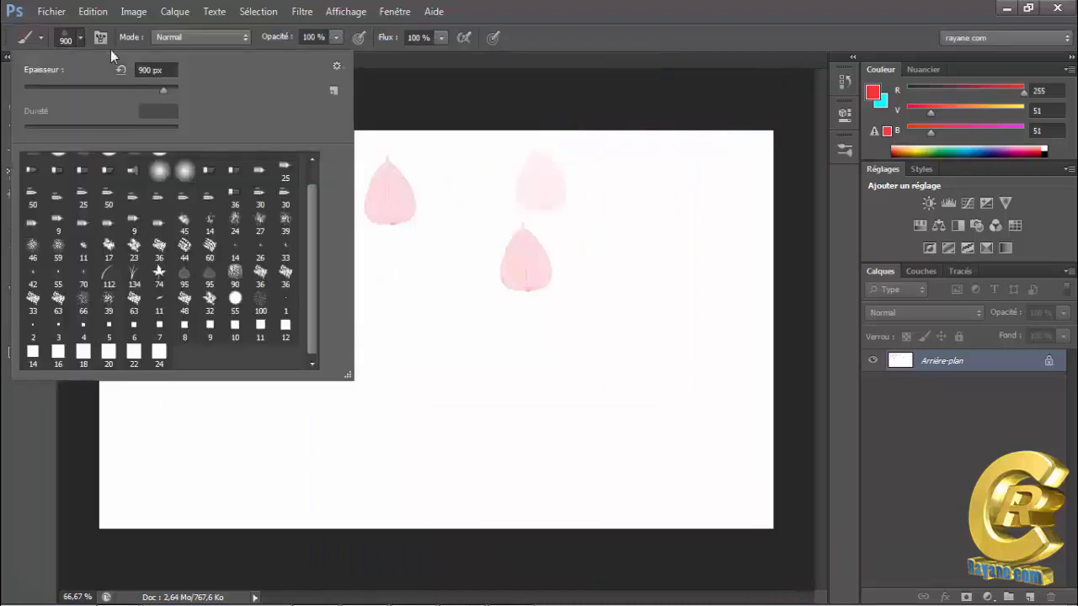
pyautogui.click(344, 66)
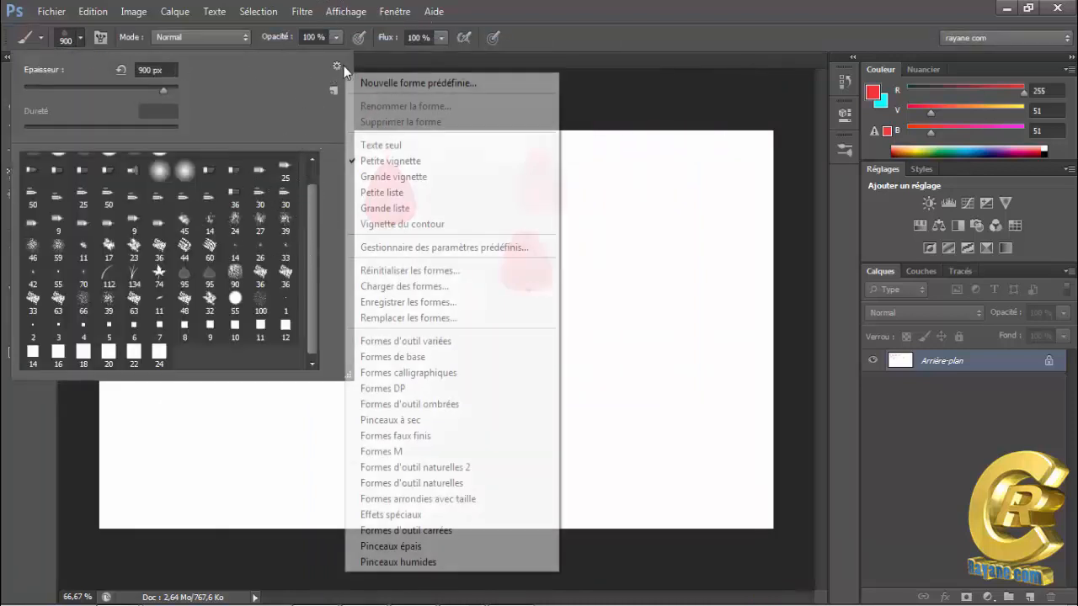
pyautogui.click(482, 150)
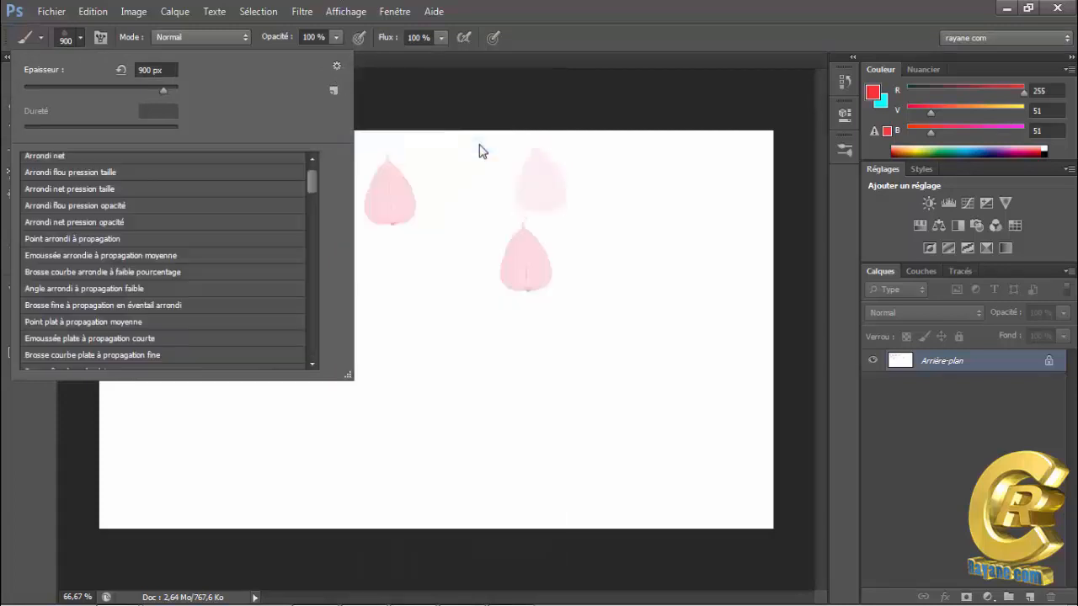
pyautogui.click(336, 67)
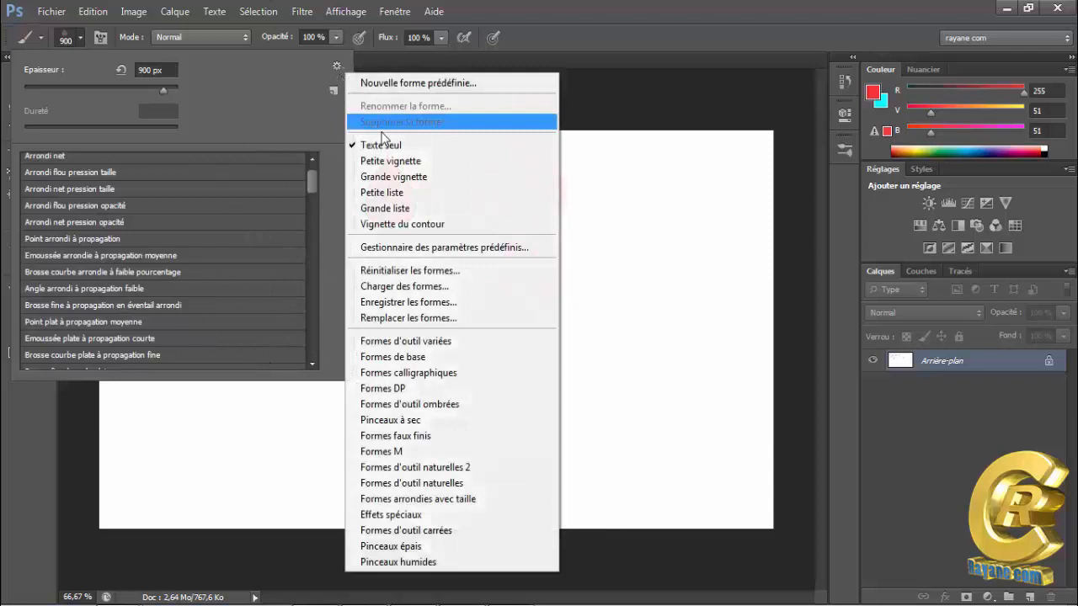
pyautogui.click(418, 167)
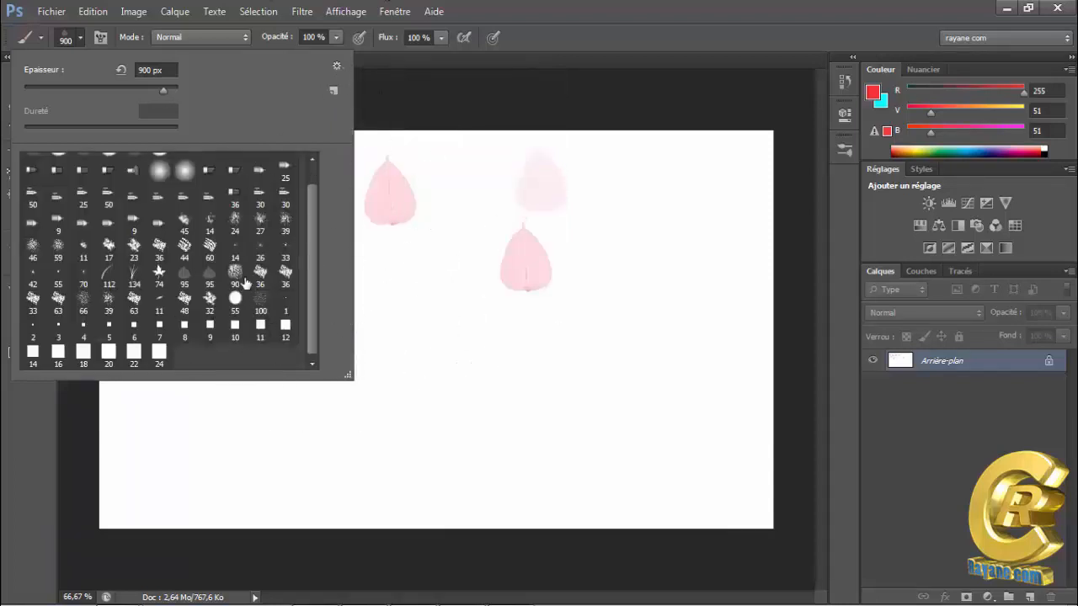
# Display the brush presets in the Grande vignette view
pyautogui.click(336, 66)
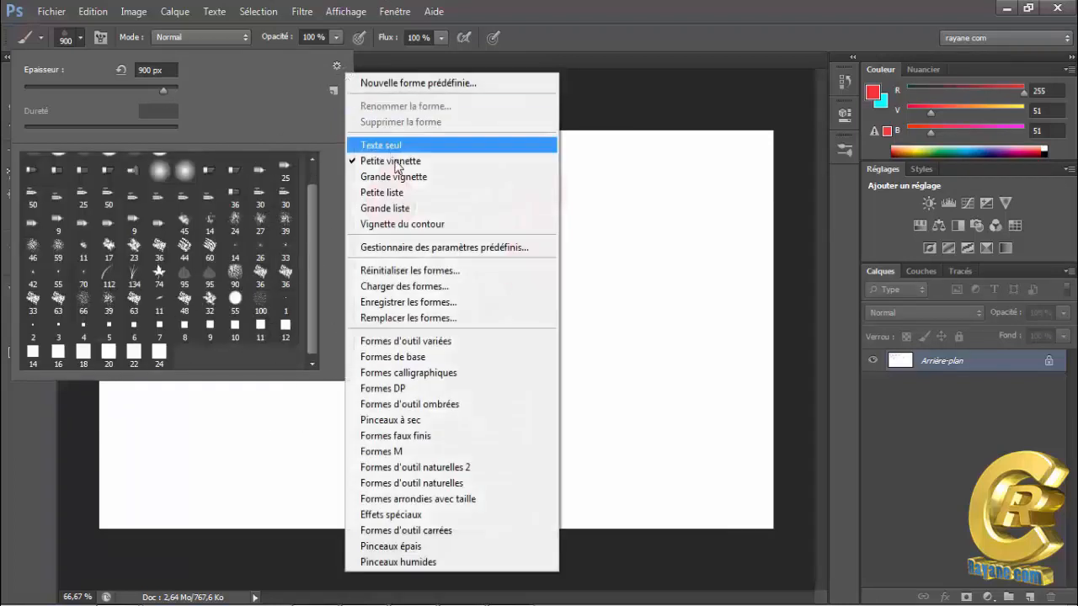
pyautogui.click(402, 179)
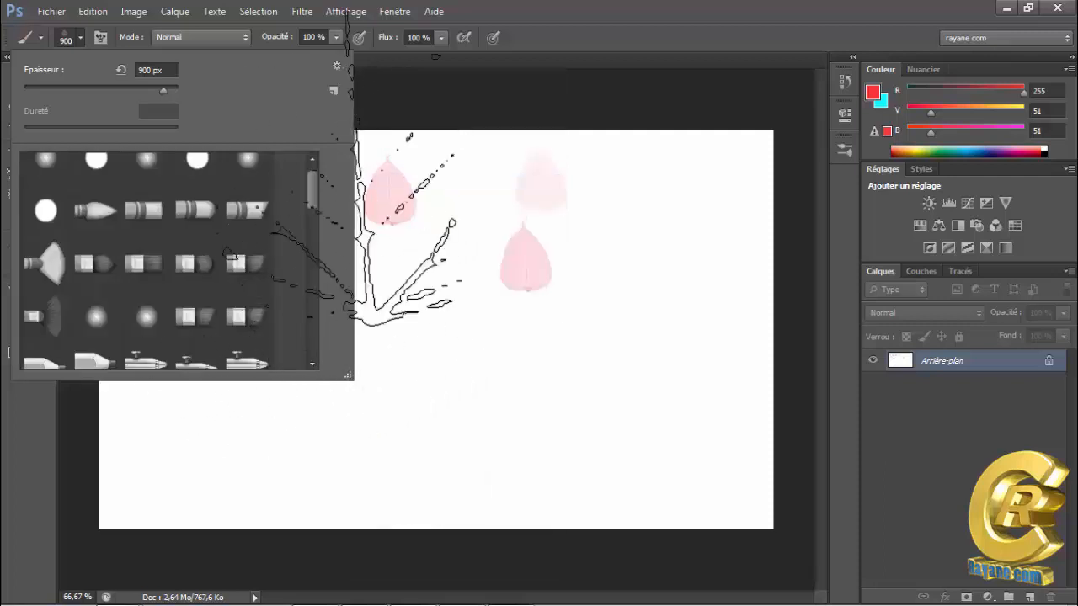
# Display the brush presets as Petite liste and as Grande liste, and restore the Petite vignette view
pyautogui.click(337, 66)
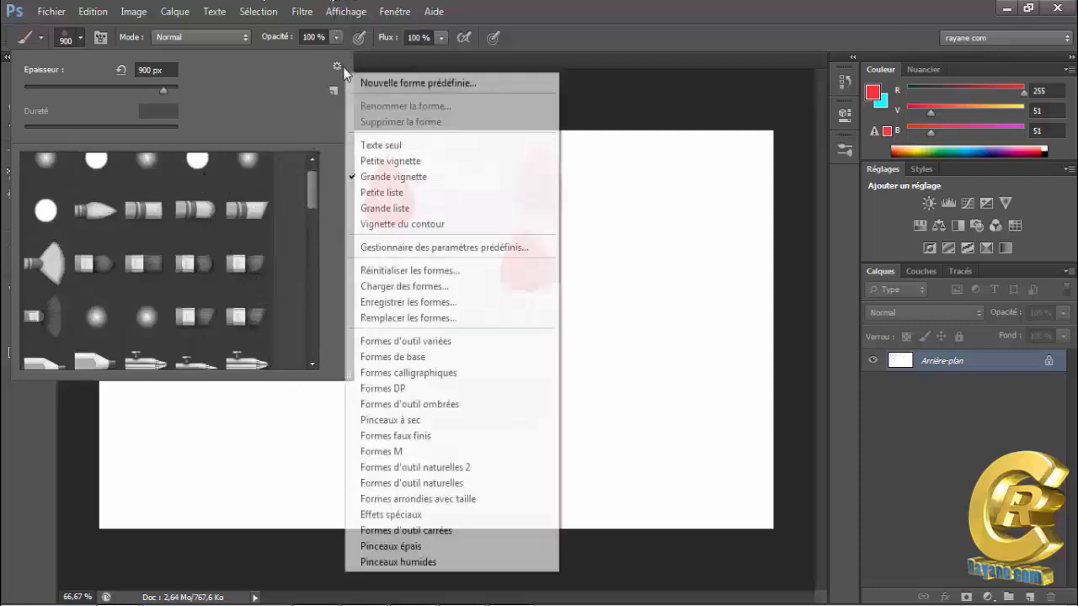
pyautogui.click(395, 194)
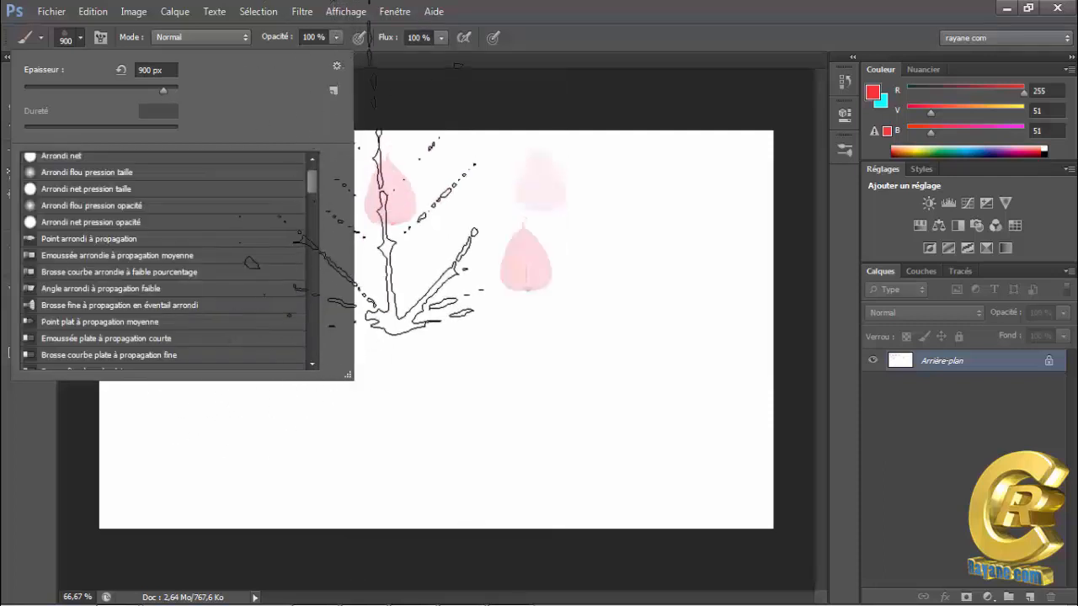
pyautogui.click(336, 67)
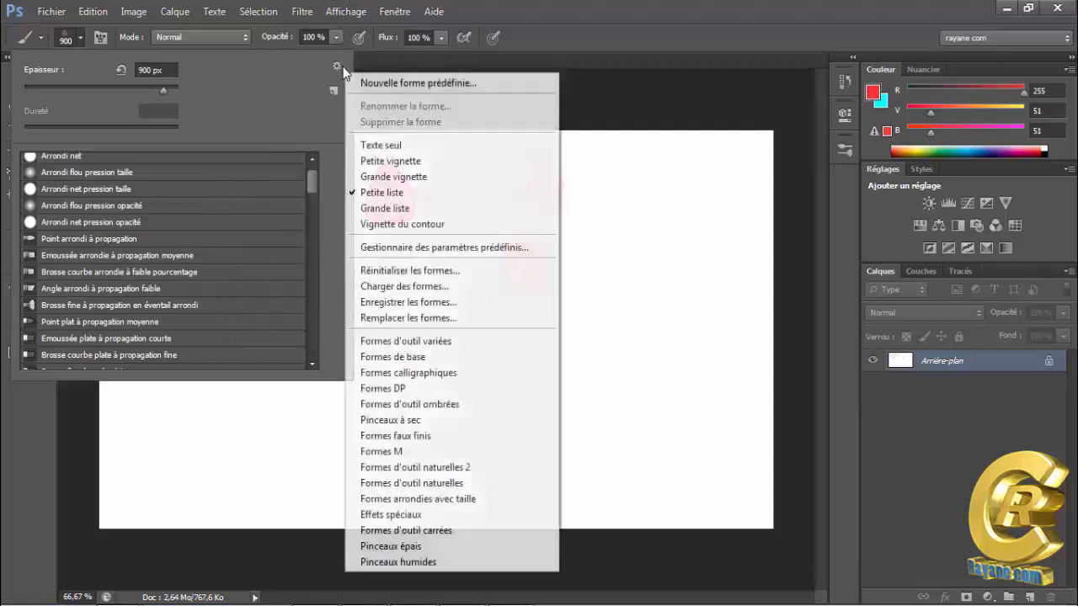
pyautogui.click(467, 205)
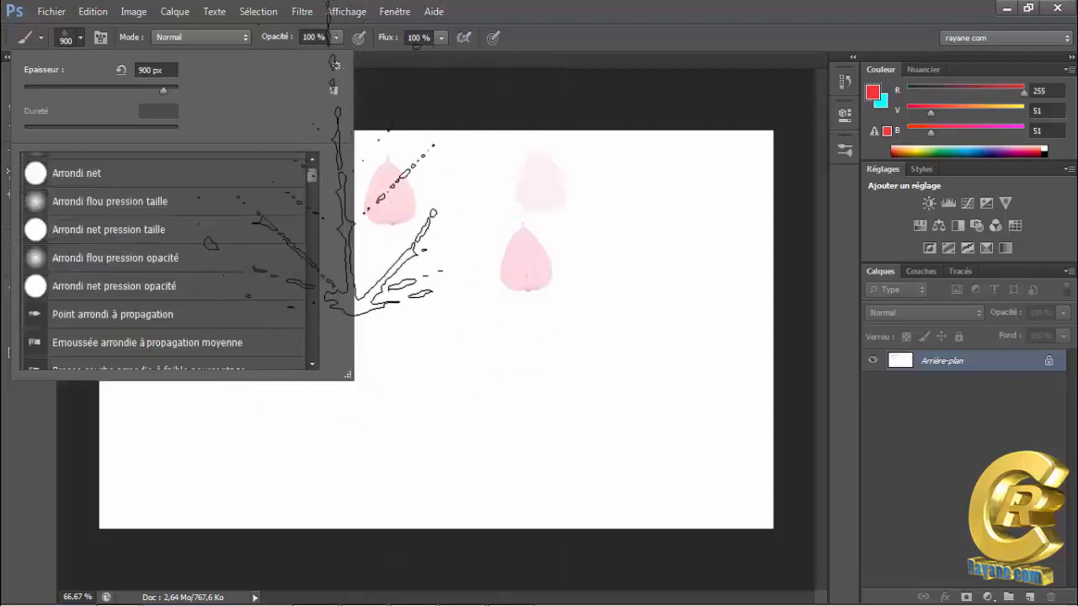
pyautogui.click(339, 67)
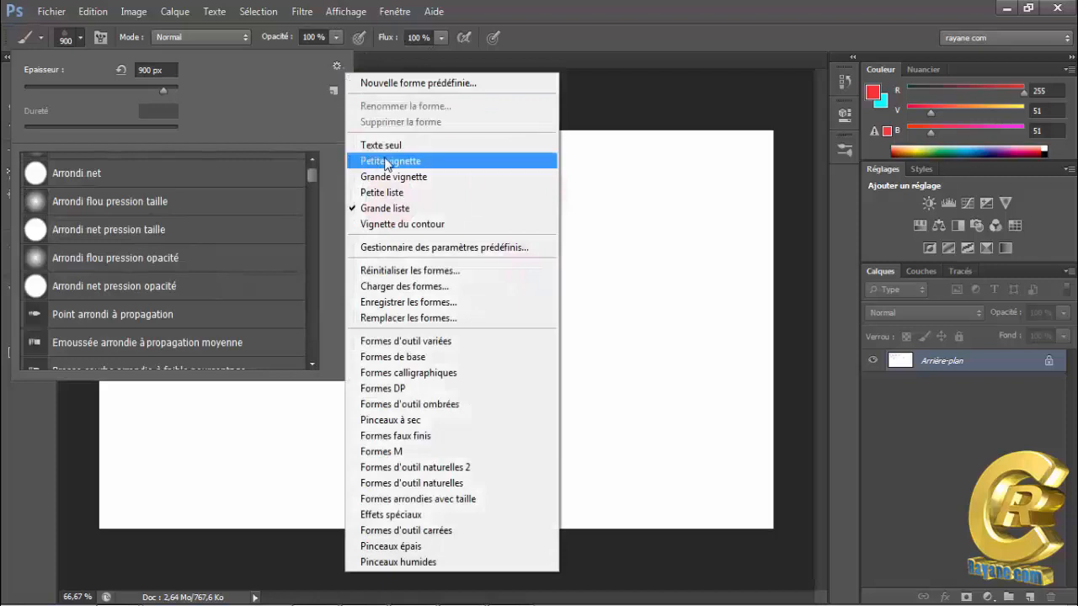
pyautogui.click(389, 163)
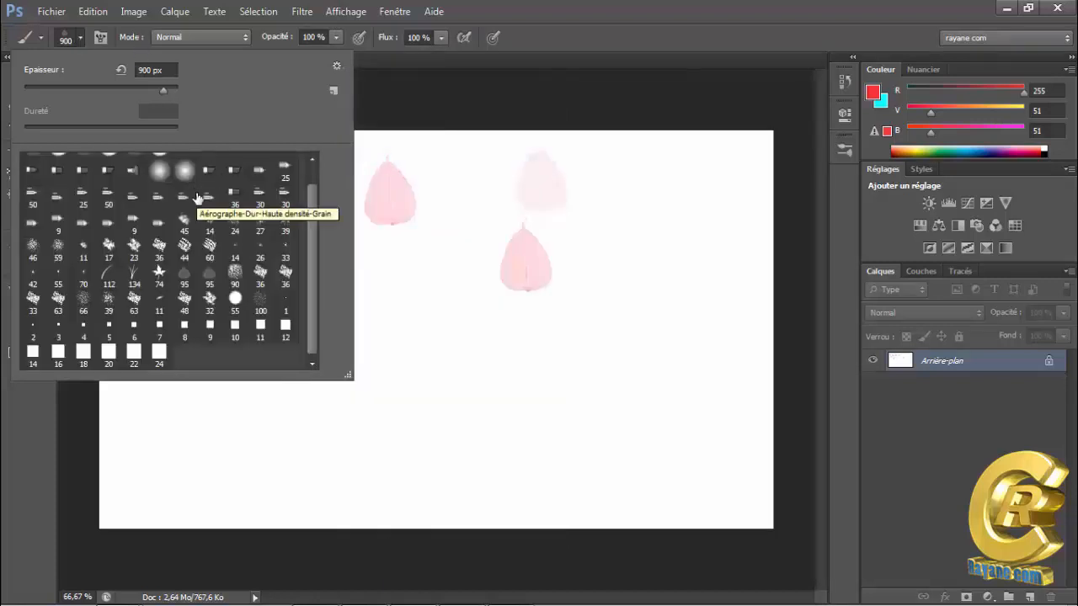
# Reset the brush presets to the default set, replacing the current brushes without saving their changes
pyautogui.click(337, 66)
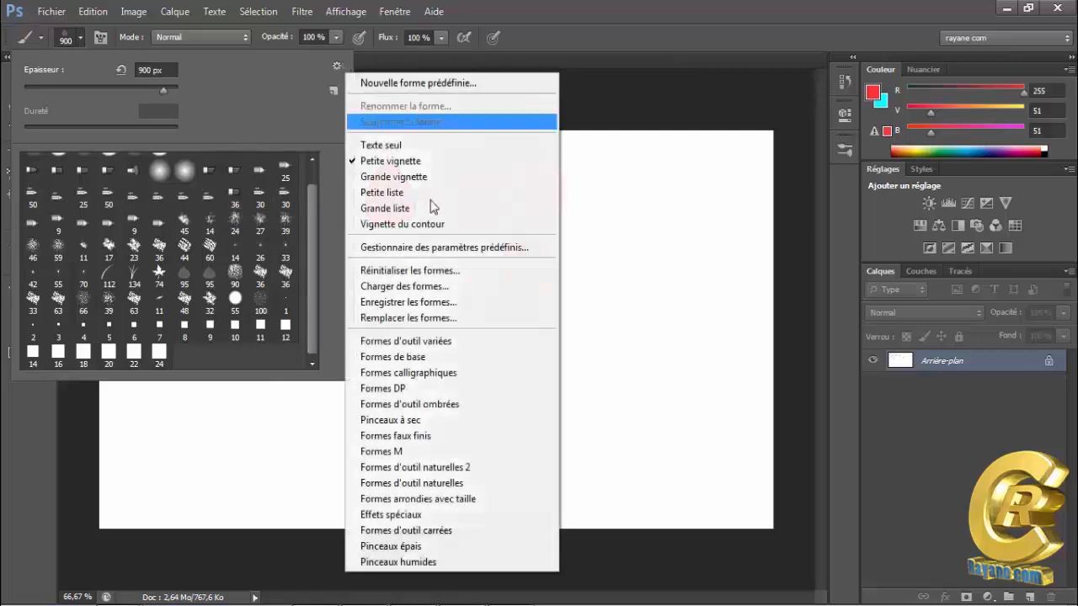
pyautogui.click(442, 273)
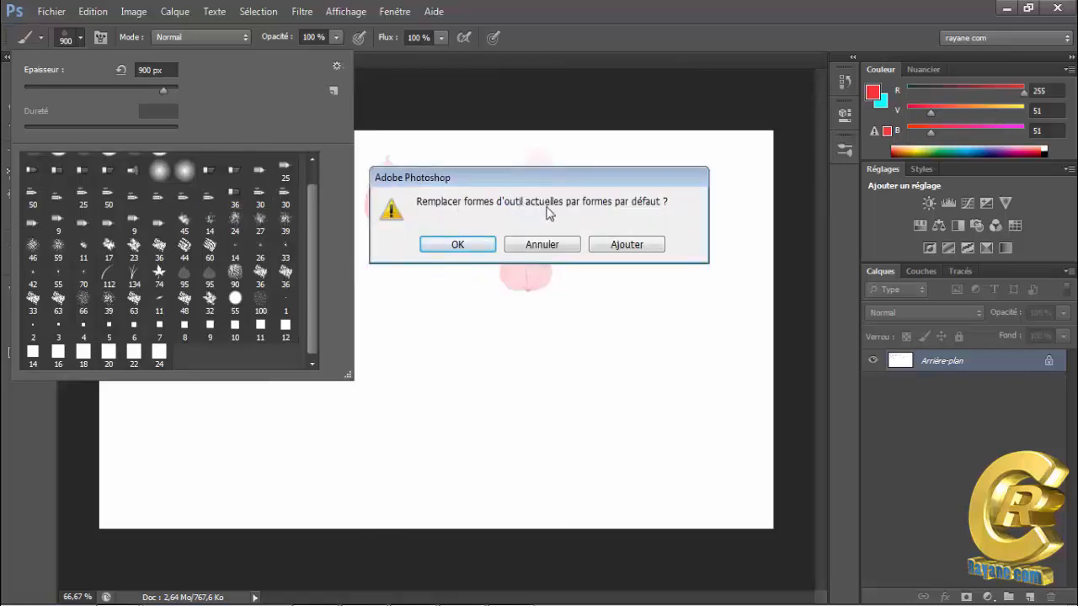
pyautogui.click(490, 244)
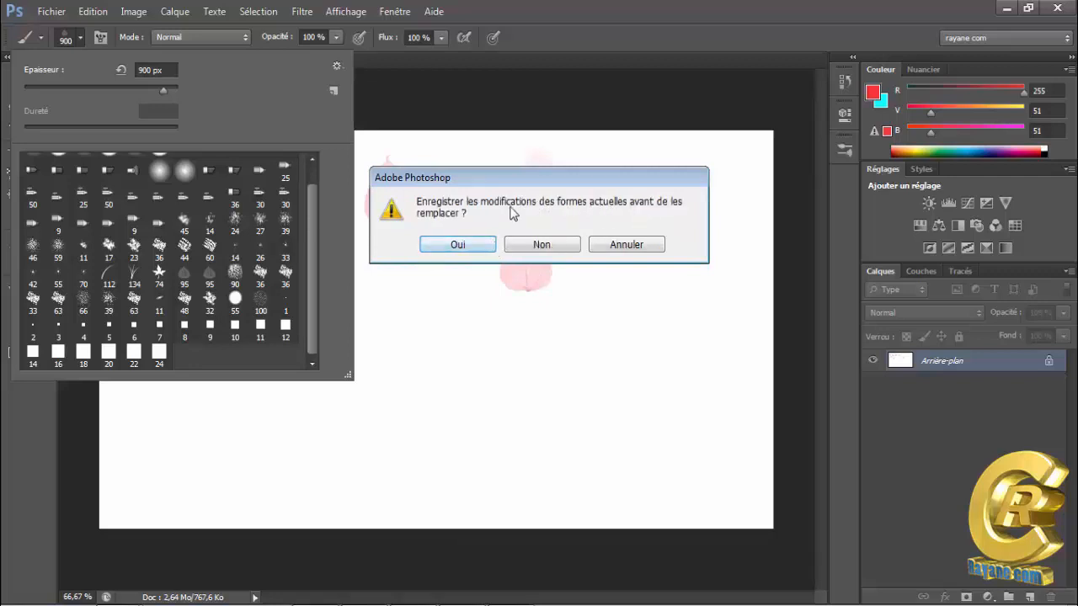
pyautogui.click(543, 244)
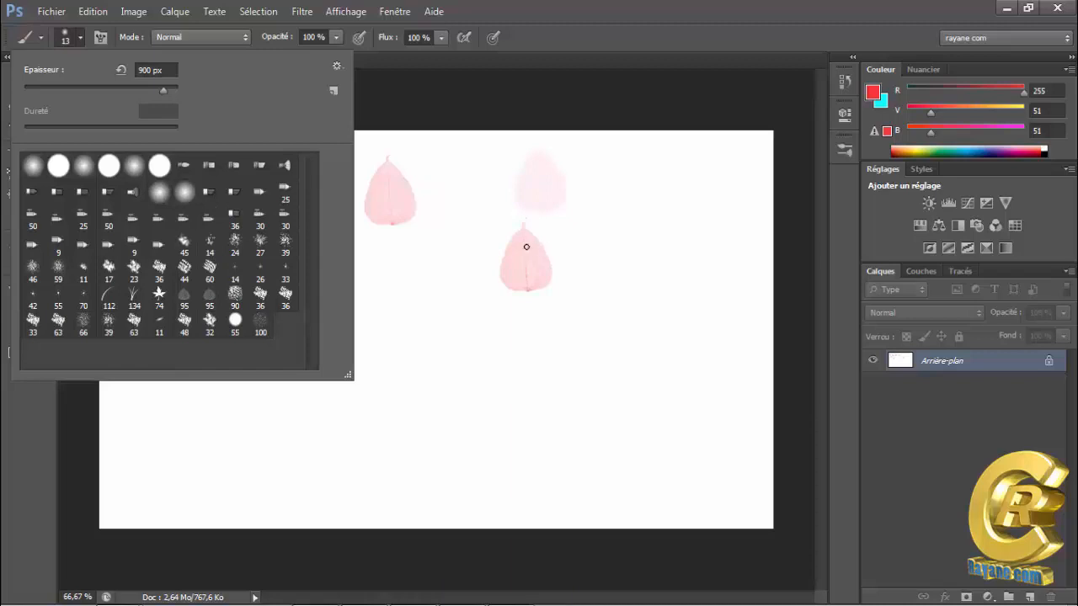
# Show the Forme brush settings and turn off Dynamique de forme
pyautogui.click(396, 12)
pyautogui.click(395, 11)
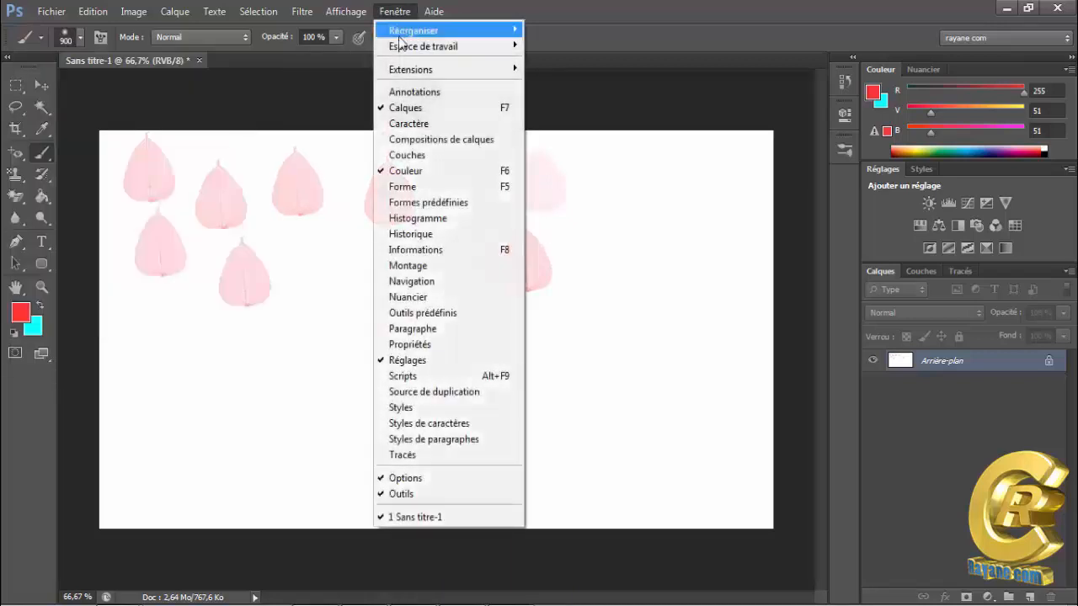
pyautogui.click(431, 186)
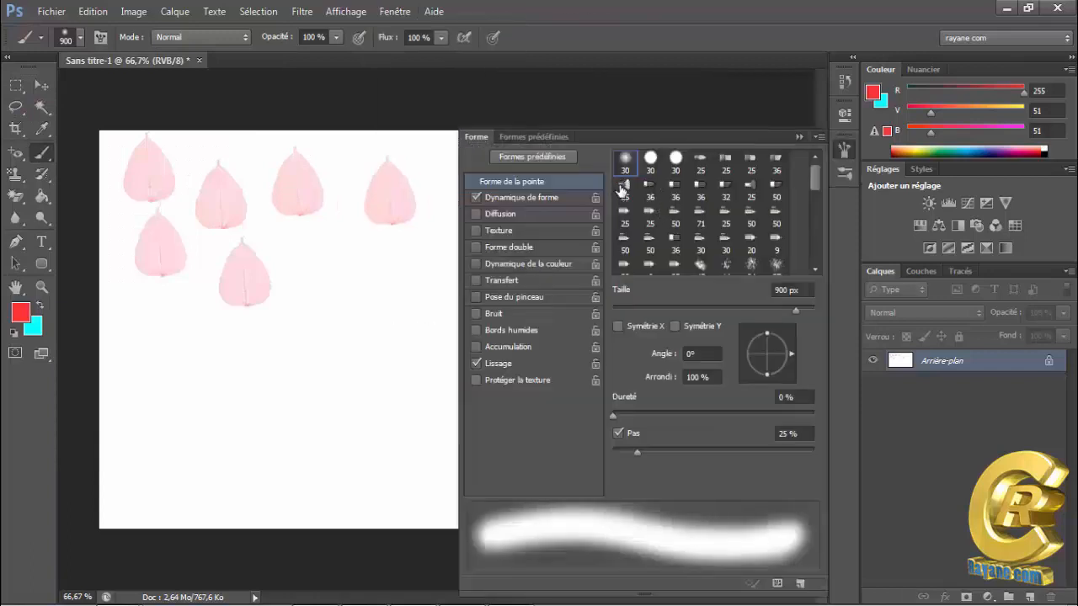
pyautogui.click(476, 197)
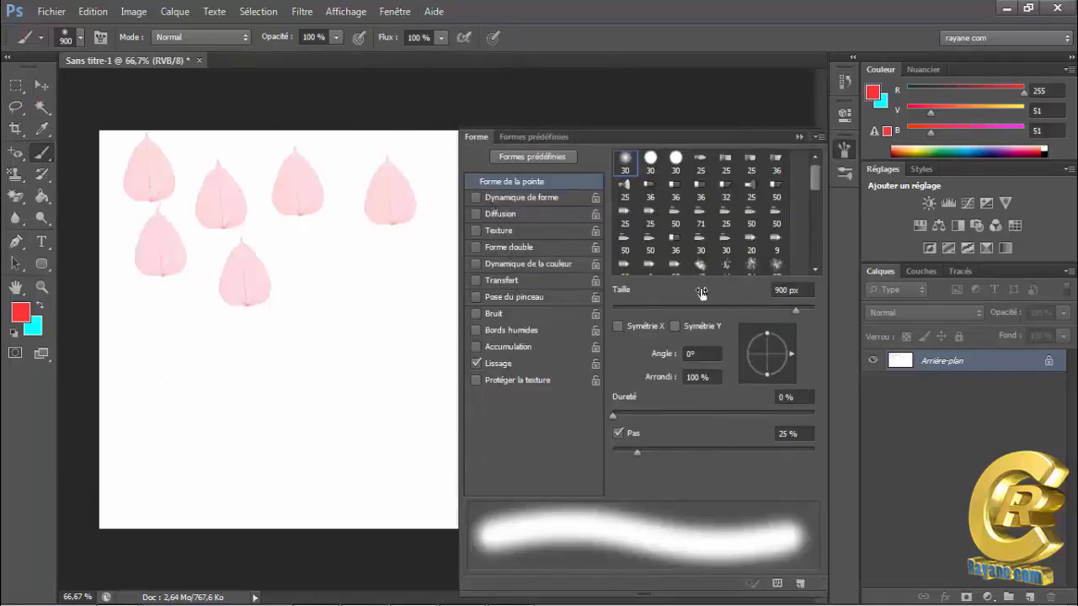
# Set the brush size to 201 px and stamp two soft red dots on the canvas's lower part
pyautogui.moveTo(796, 312); pyautogui.dragTo(710, 312)
pyautogui.click(356, 361)
pyautogui.click(216, 414)
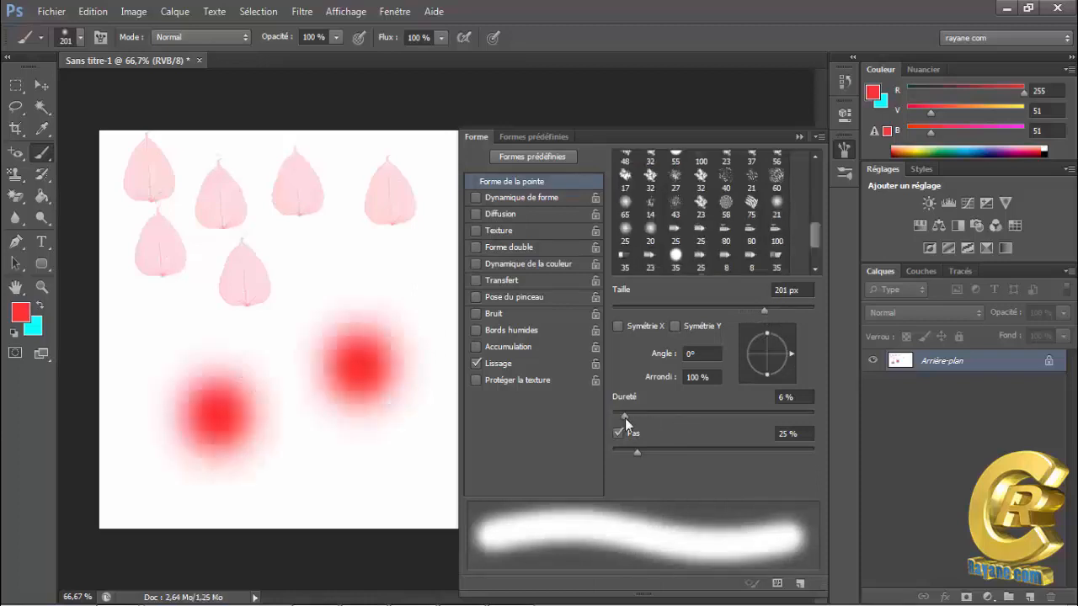
# Stamp two red dots with the brush hardness at 100 %, and one softer dot with the hardness at 28 %
pyautogui.moveTo(624, 416); pyautogui.dragTo(807, 417)
pyautogui.click(361, 457)
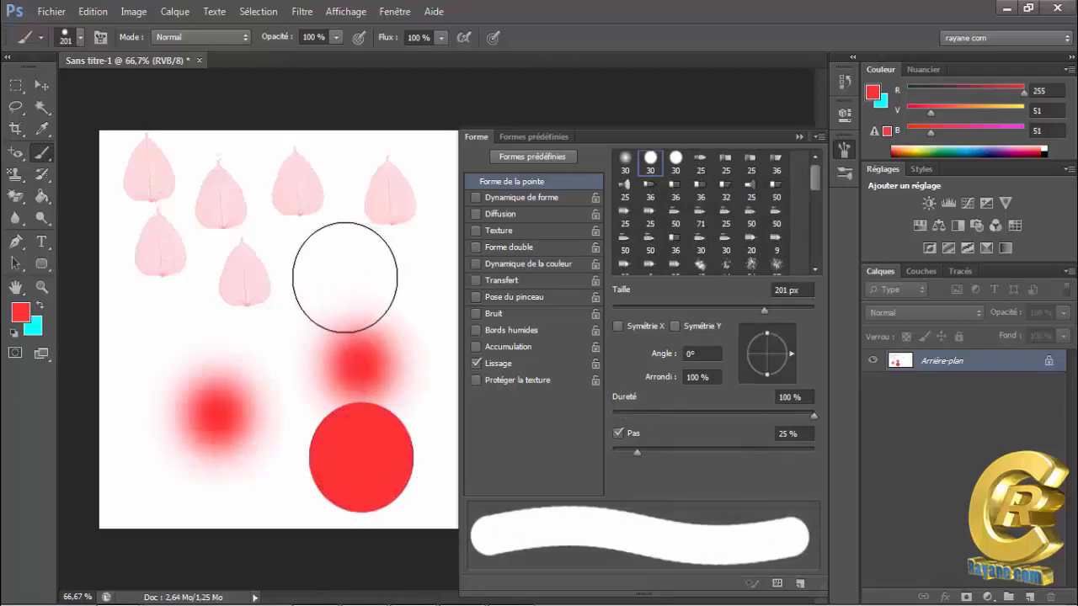
pyautogui.click(344, 277)
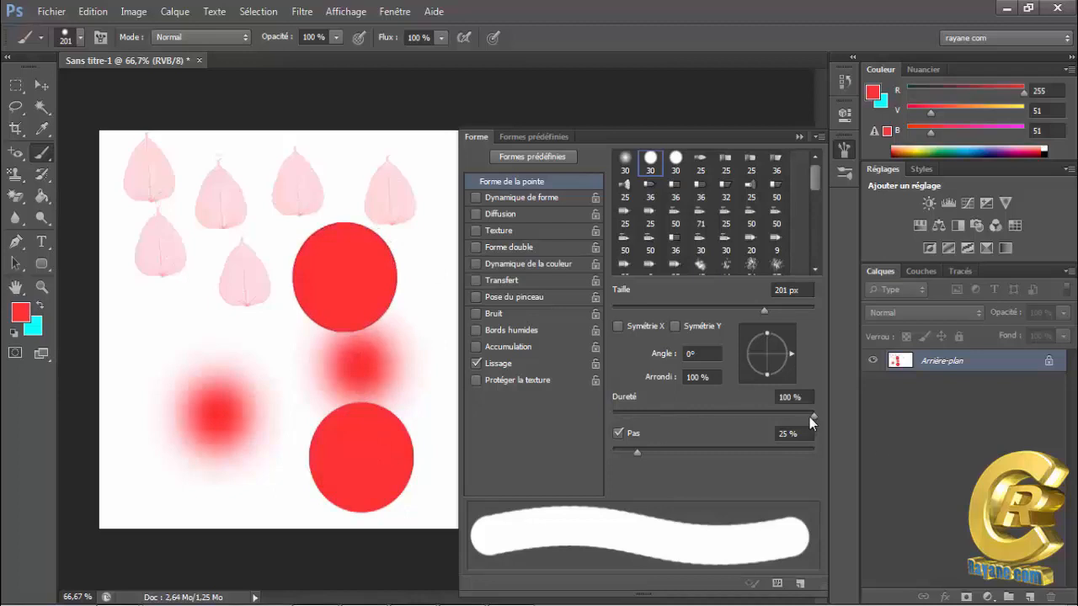
pyautogui.moveTo(809, 416); pyautogui.dragTo(669, 417)
pyautogui.click(155, 339)
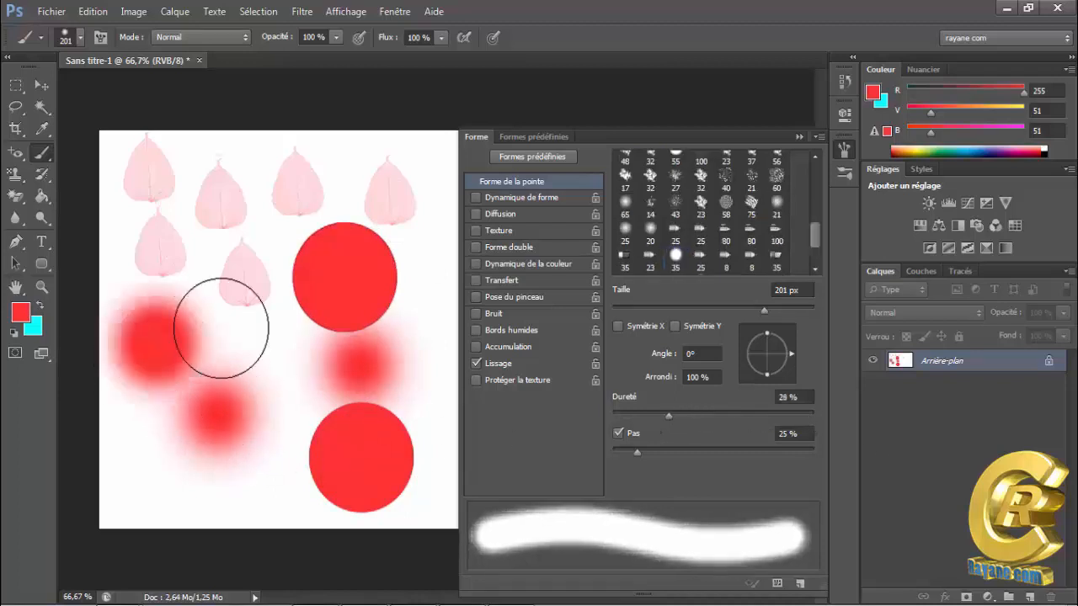
# Try the brush spacing (Pas) at 153 % and 79 %, and set it to 142 %
pyautogui.moveTo(637, 452); pyautogui.dragTo(739, 457)
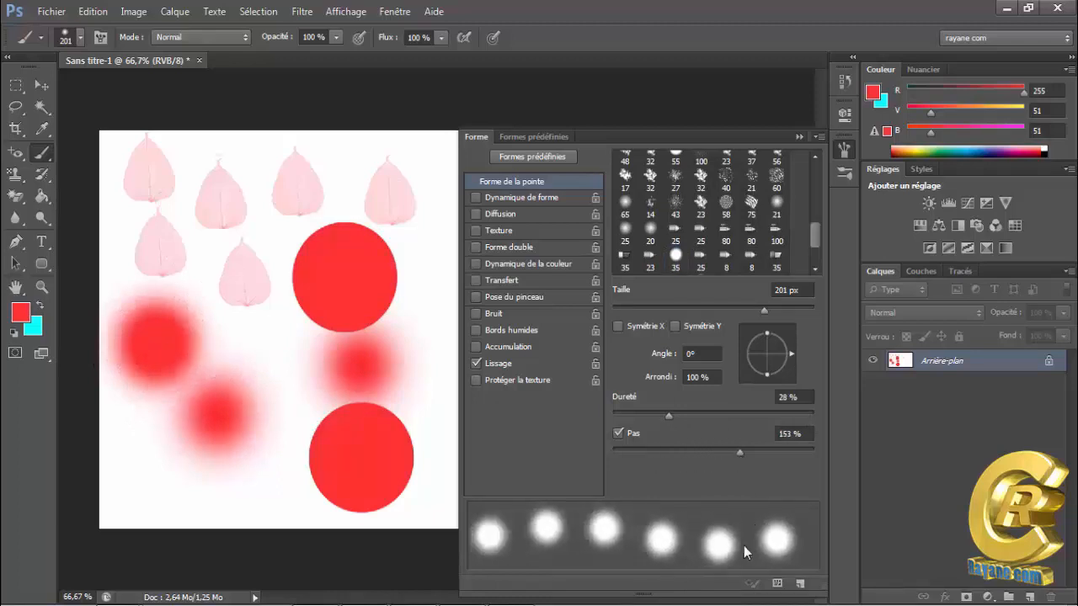
pyautogui.moveTo(739, 453); pyautogui.dragTo(690, 454)
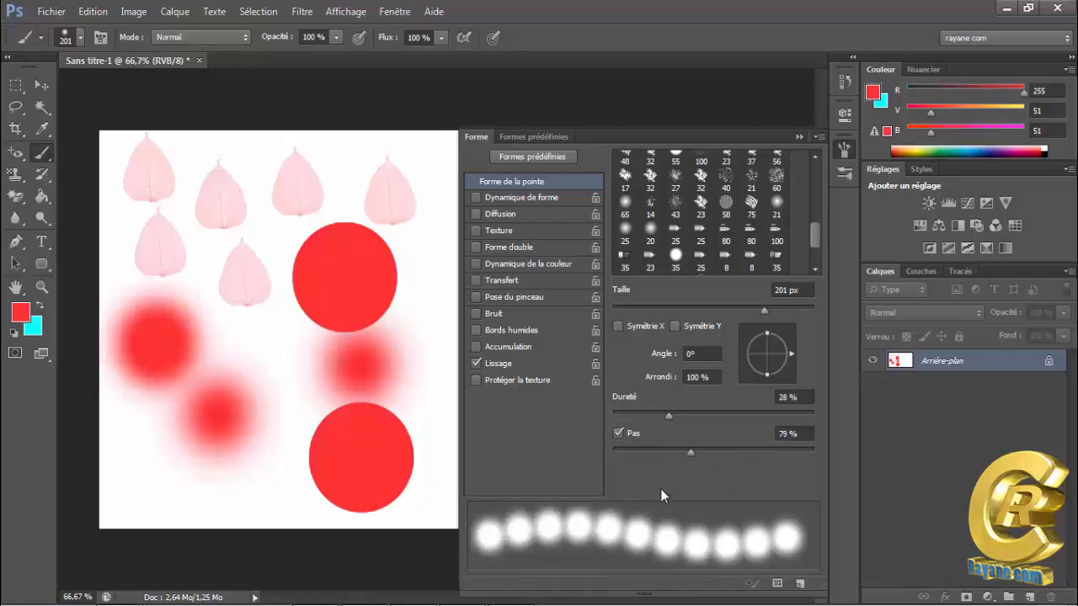
pyautogui.moveTo(695, 453); pyautogui.dragTo(734, 457)
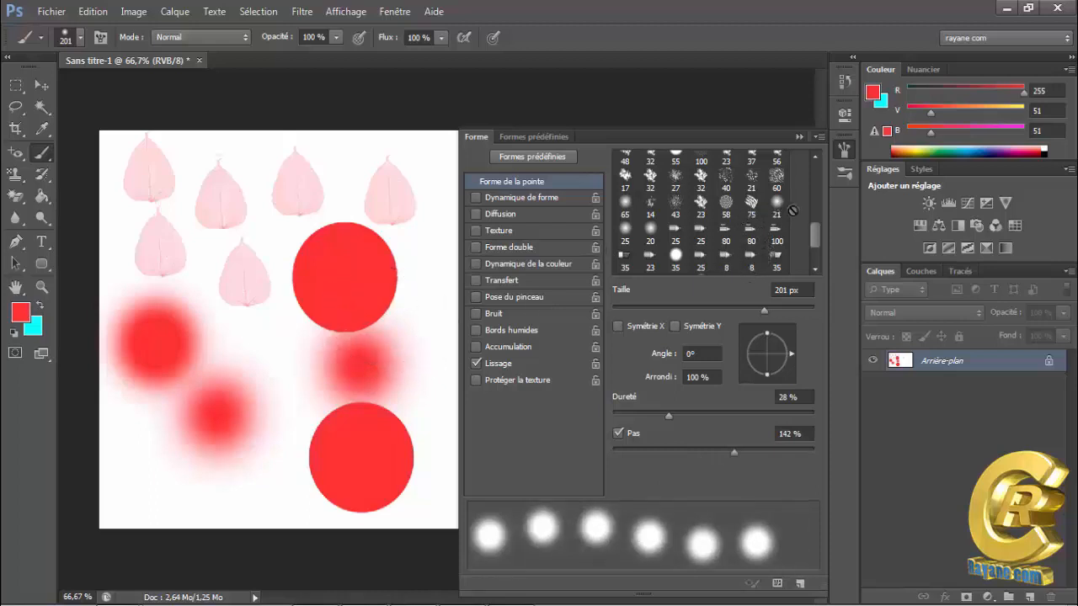
# Select the second 95 px leaf brush tip and stamp three leaves on the canvas
pyautogui.moveTo(819, 233)
pyautogui.mouseDown()
pyautogui.moveTo(818, 223)
pyautogui.moveTo(815, 264)
pyautogui.moveTo(807, 211)
pyautogui.mouseUp()
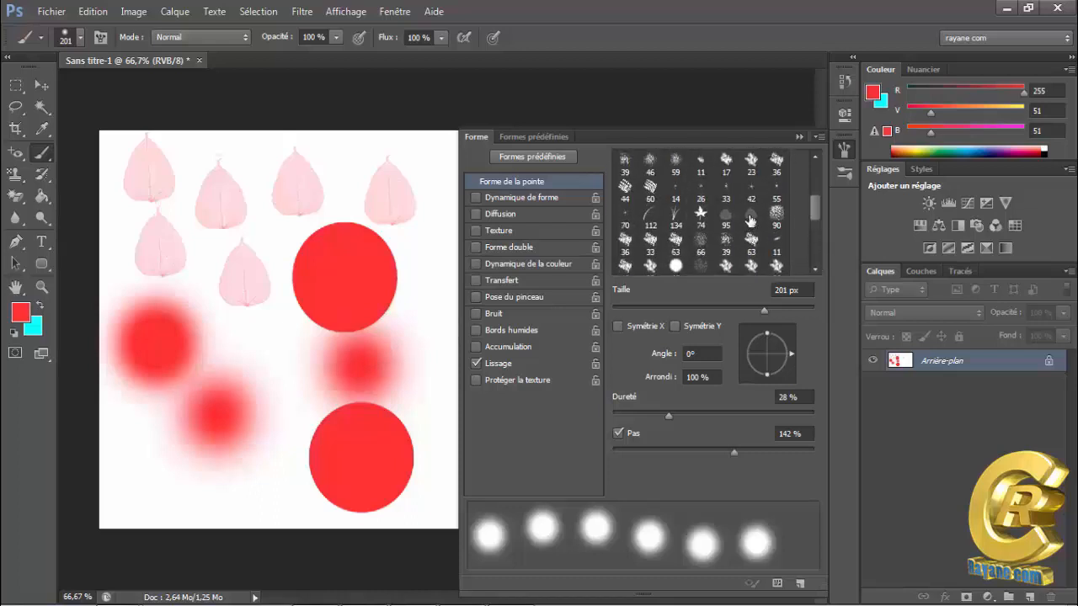
pyautogui.click(750, 219)
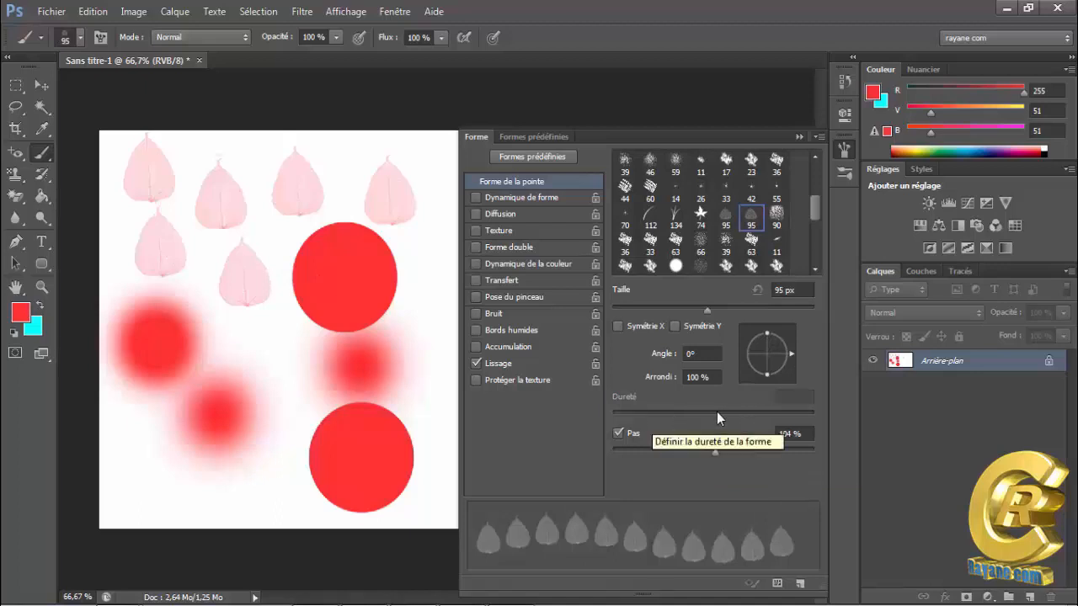
pyautogui.click(288, 354)
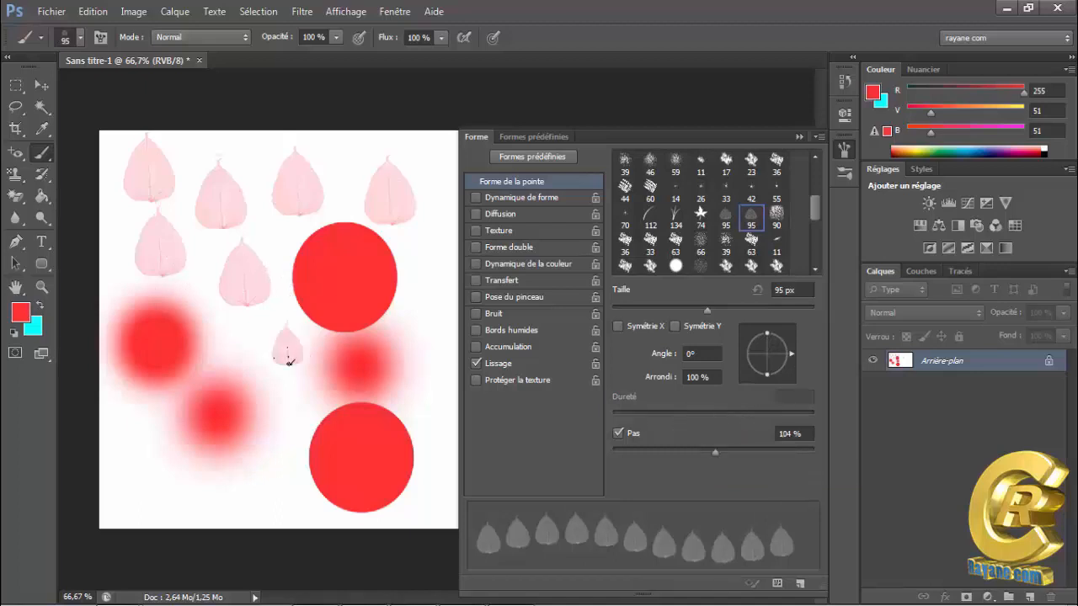
pyautogui.click(436, 261)
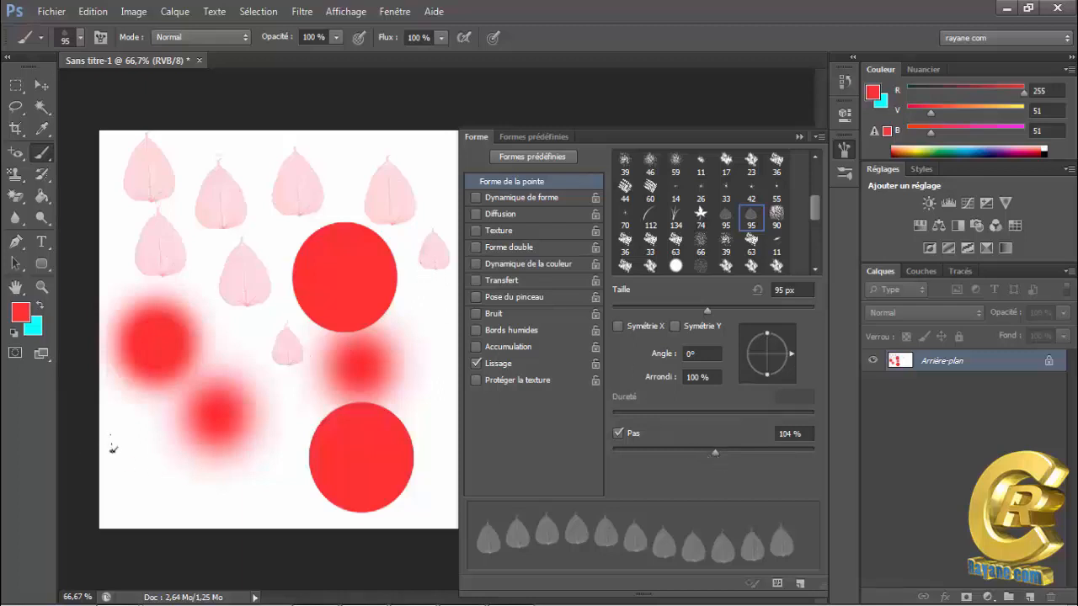
pyautogui.click(344, 152)
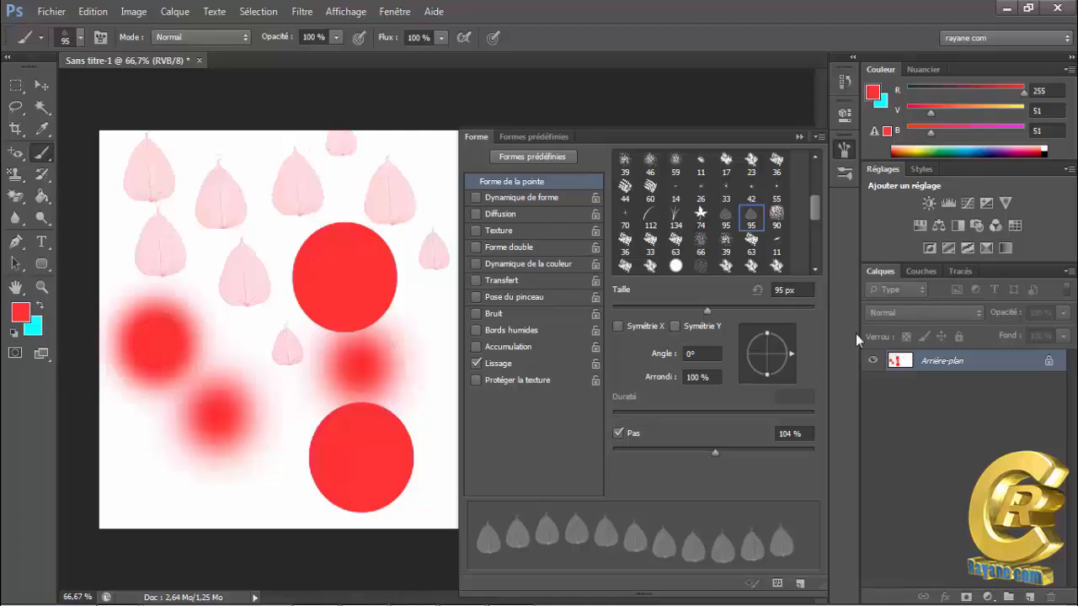
# Stamp two leaves with the tip angle at 64°, and another one with the angle at -149°
pyautogui.moveTo(795, 354); pyautogui.dragTo(777, 333)
pyautogui.click(421, 146)
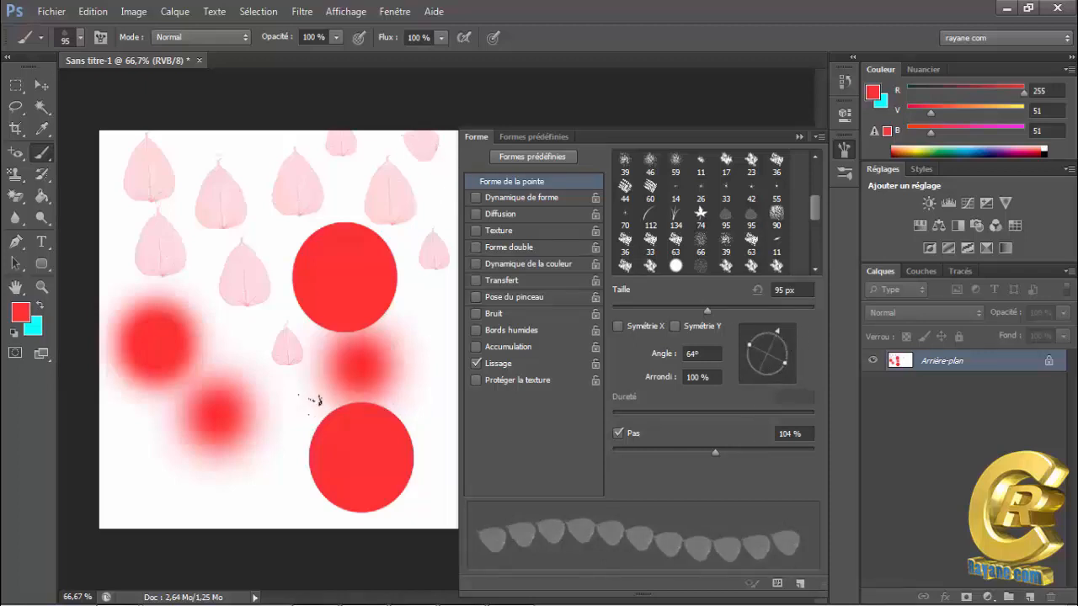
pyautogui.click(219, 325)
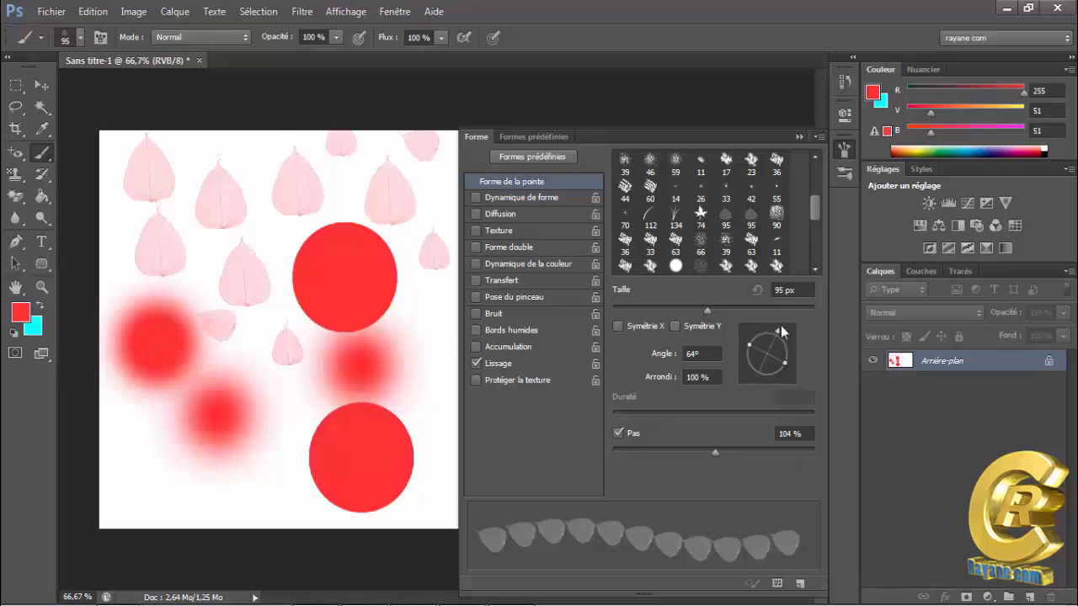
pyautogui.moveTo(777, 336); pyautogui.dragTo(720, 371)
pyautogui.click(256, 352)
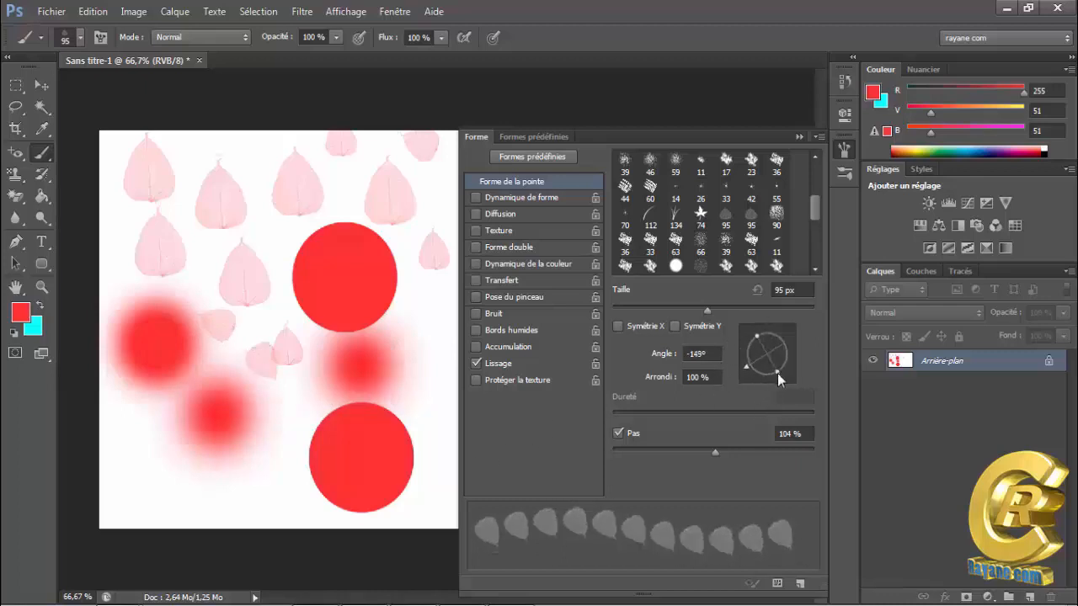
# Reduce the tip's roundness (Arrondi) to 40 % and stamp two flattened leaves
pyautogui.moveTo(776, 371); pyautogui.dragTo(771, 365)
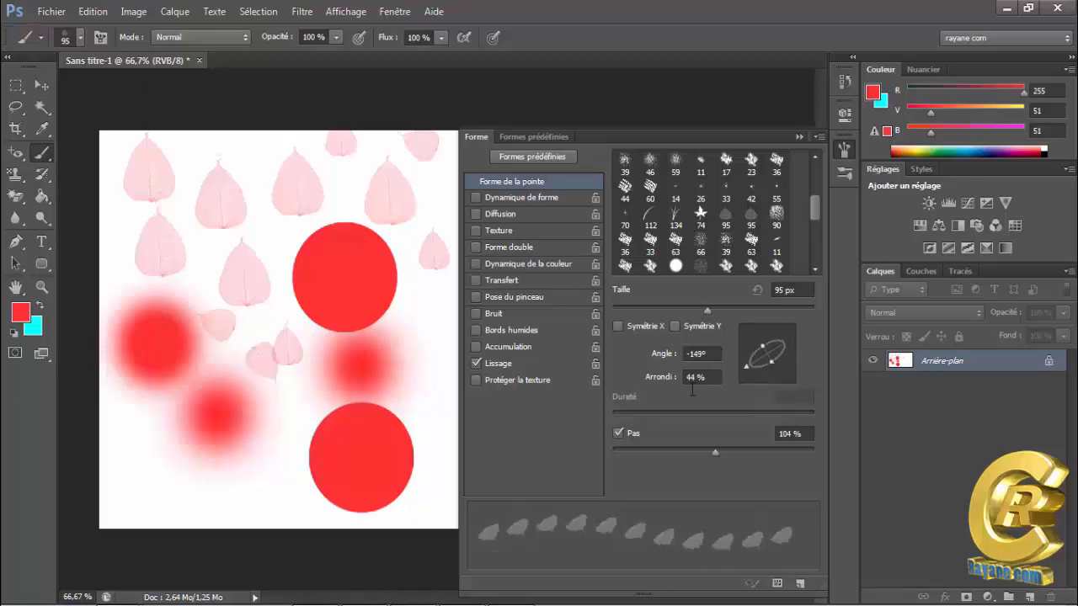
pyautogui.click(262, 151)
pyautogui.click(407, 291)
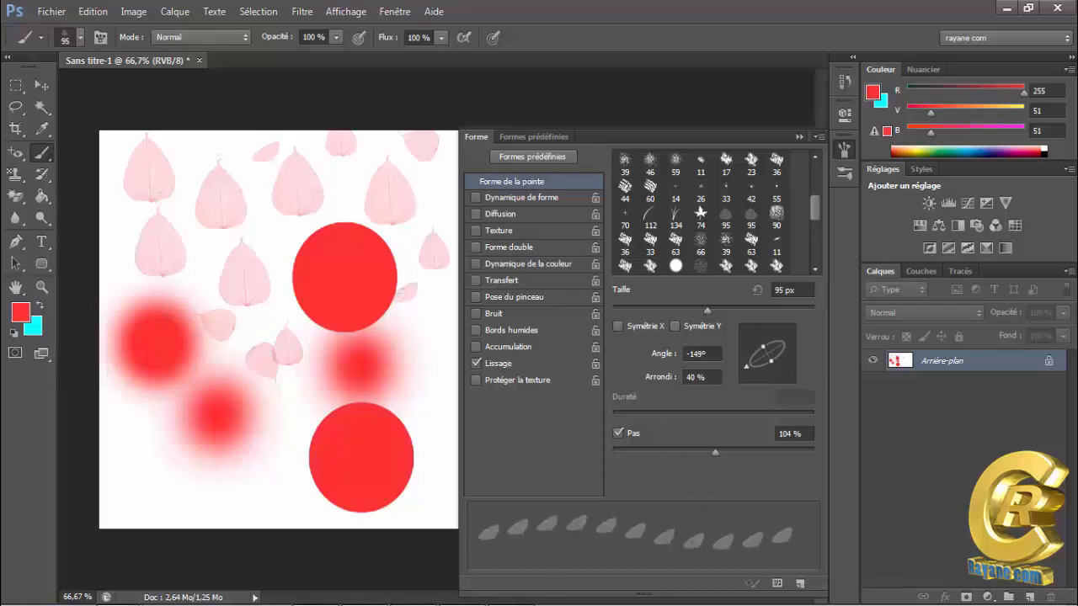
# Turn on Dynamique de forme and raise Variation de la taille to 45 % and on to 70 %
pyautogui.click(491, 200)
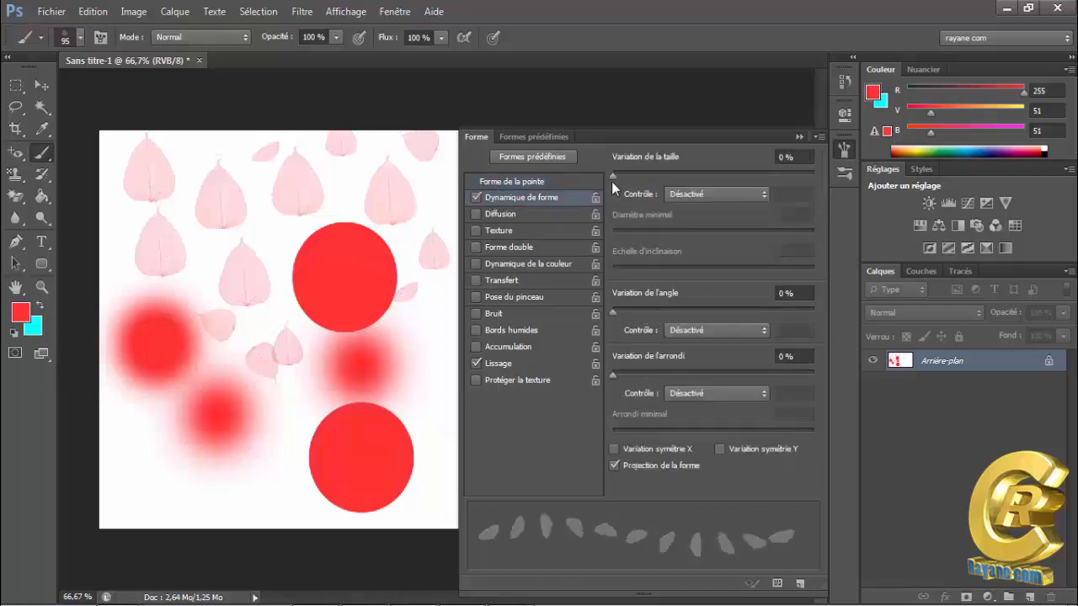
pyautogui.moveTo(614, 177); pyautogui.dragTo(704, 176)
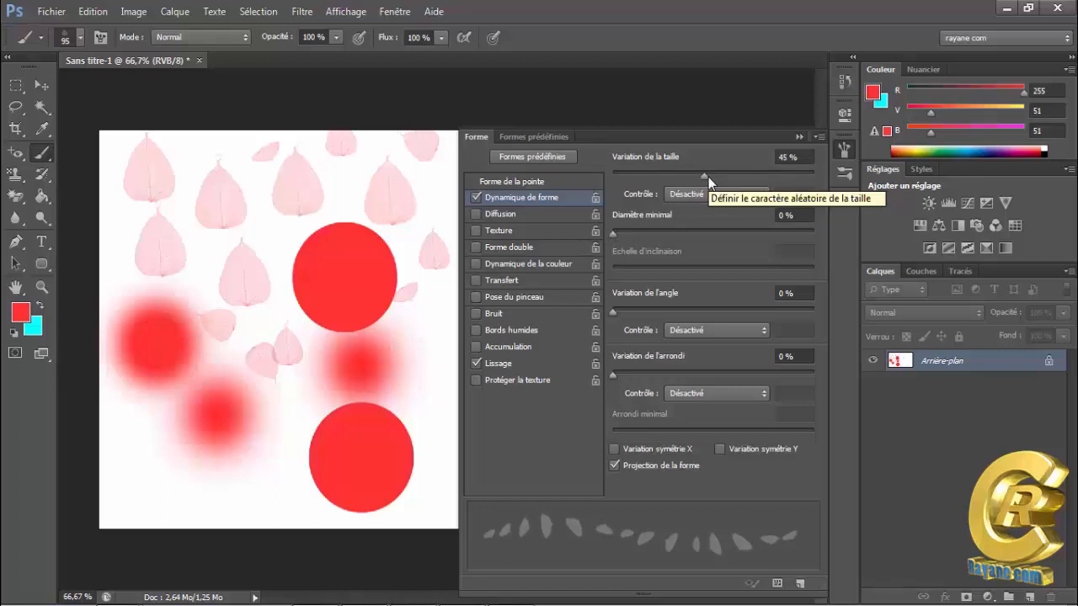
pyautogui.moveTo(708, 176)
pyautogui.mouseDown()
pyautogui.moveTo(665, 175)
pyautogui.moveTo(623, 192)
pyautogui.moveTo(753, 189)
pyautogui.mouseUp()
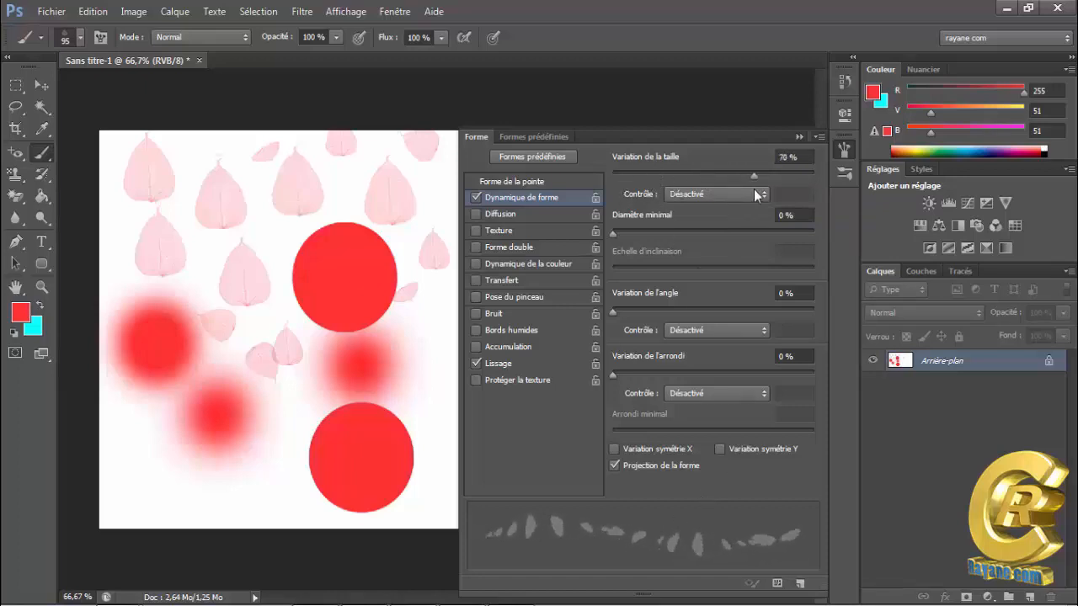
# Turn on Diffusion for the leaf brush and turn off Dynamique de forme
pyautogui.click(500, 214)
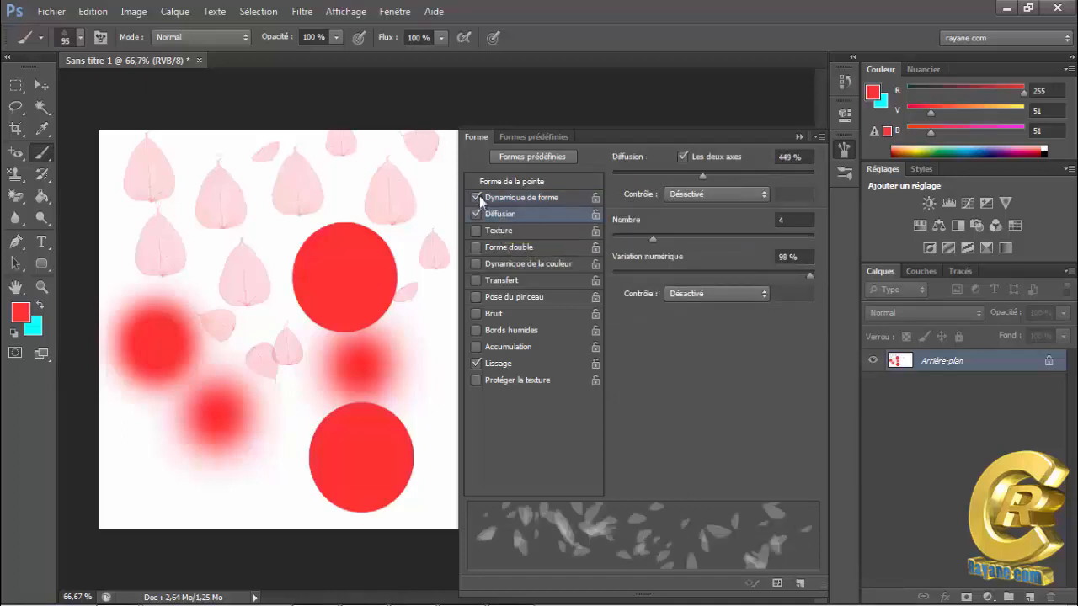
pyautogui.click(479, 197)
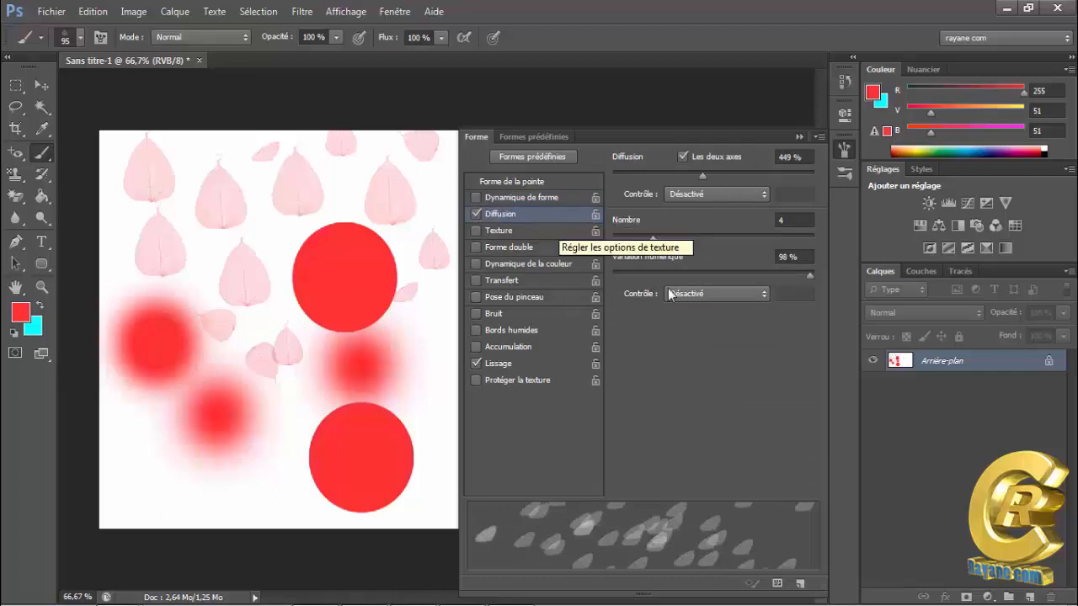
# Set the leaf brush's Diffusion to 153 % and on to 471 %, raise Nombre to 7, and turn Diffusion off
pyautogui.moveTo(699, 175); pyautogui.dragTo(645, 193)
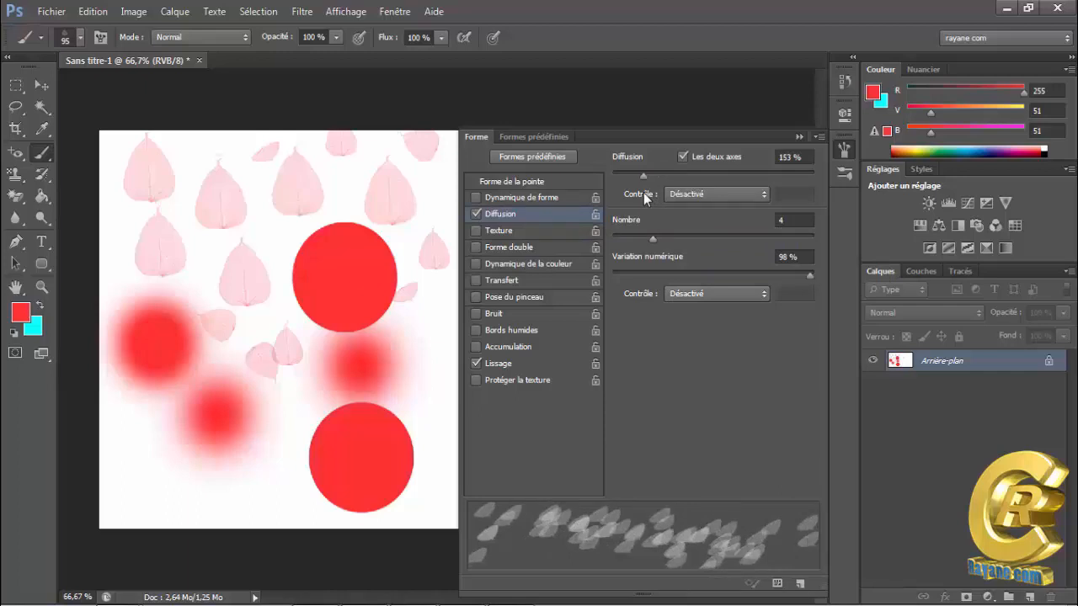
pyautogui.moveTo(645, 196)
pyautogui.mouseDown()
pyautogui.moveTo(726, 180)
pyautogui.moveTo(649, 193)
pyautogui.moveTo(709, 188)
pyautogui.mouseUp()
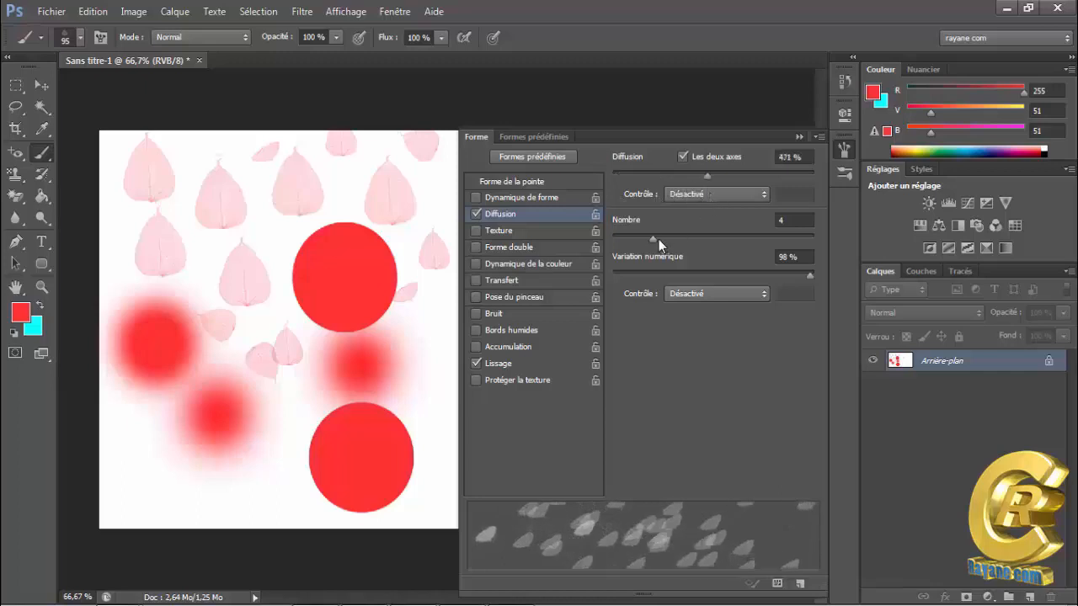
pyautogui.moveTo(654, 240)
pyautogui.mouseDown()
pyautogui.moveTo(781, 239)
pyautogui.moveTo(652, 243)
pyautogui.moveTo(694, 244)
pyautogui.mouseUp()
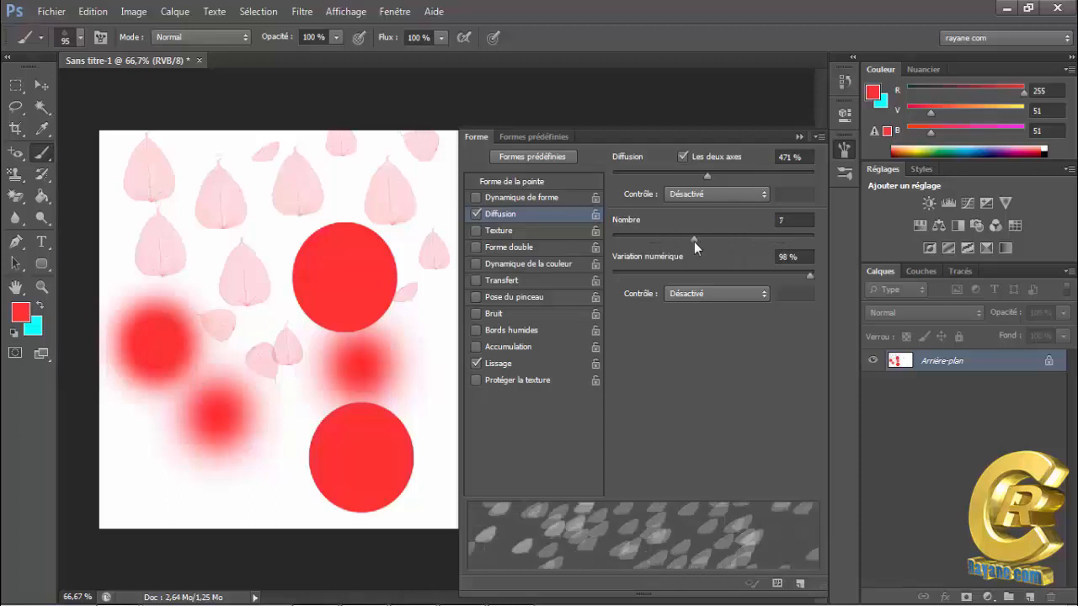
pyautogui.click(476, 214)
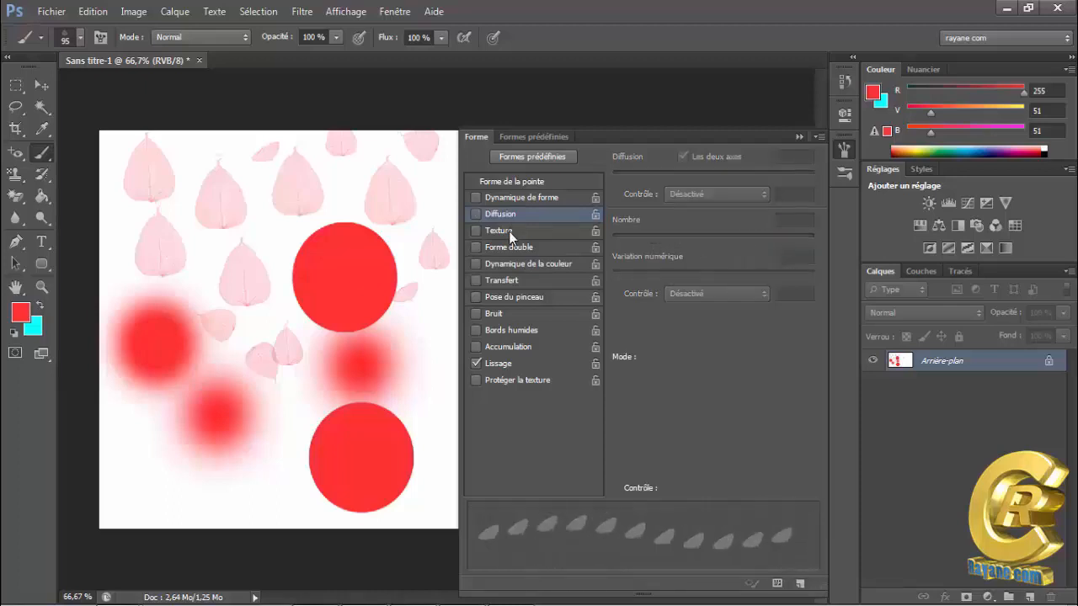
# Try the Texture option on the leaf brush and turn it back off
pyautogui.click(509, 231)
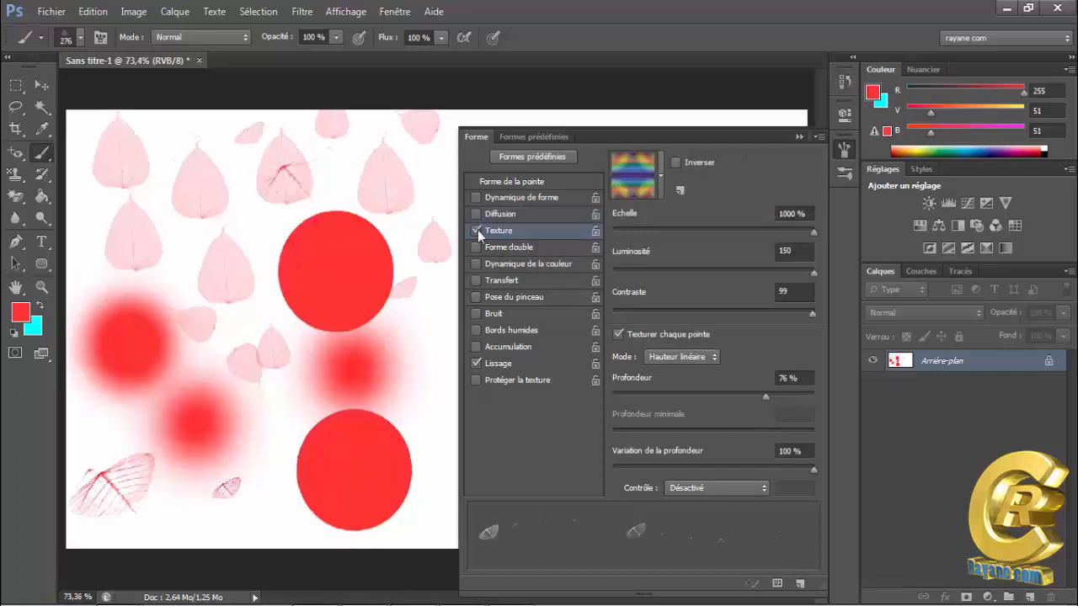
pyautogui.click(477, 231)
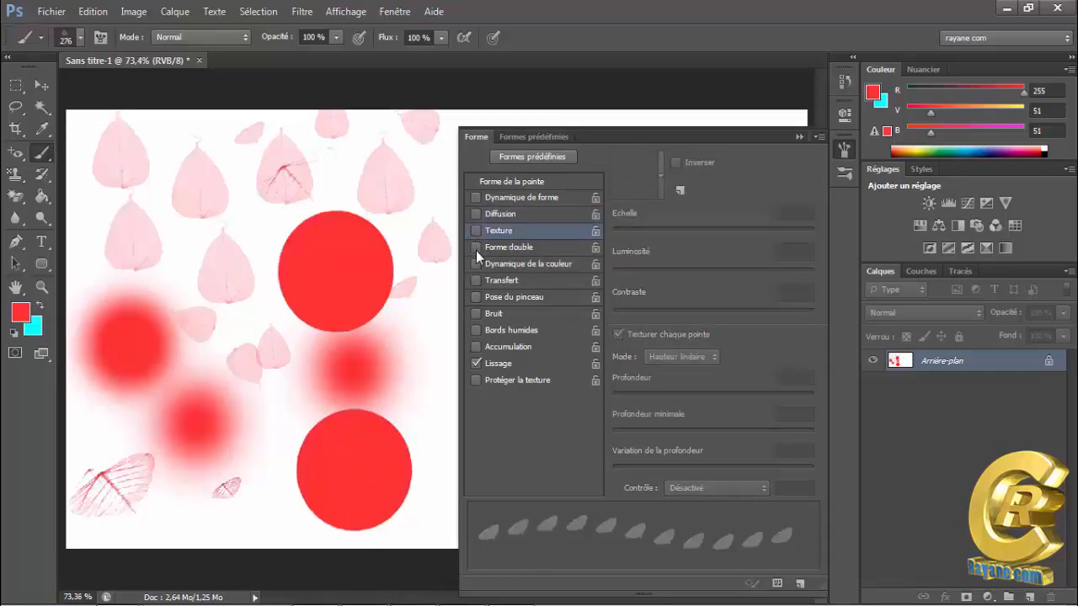
# Turn on Forme double, stamp a leaf with the 24 px splatter as second tip, and turn Forme double off
pyautogui.click(475, 250)
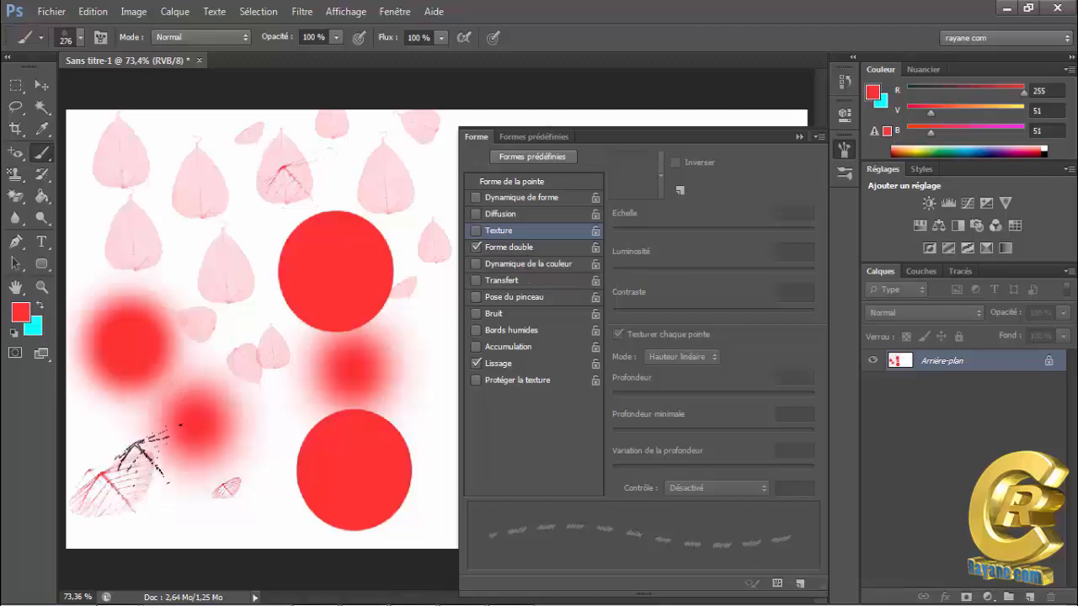
pyautogui.click(514, 247)
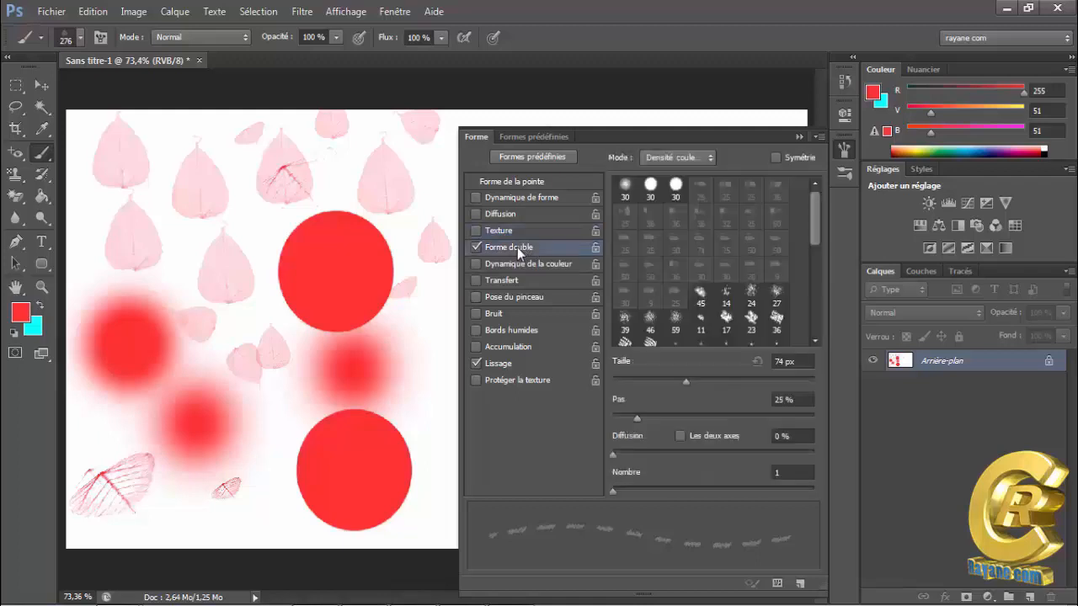
pyautogui.click(752, 293)
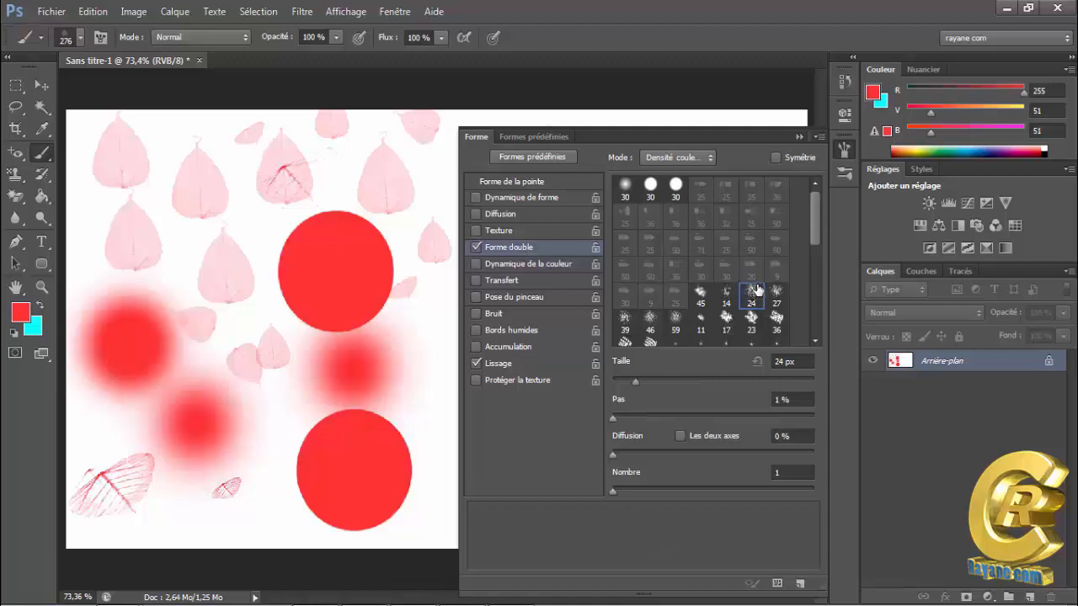
pyautogui.click(367, 201)
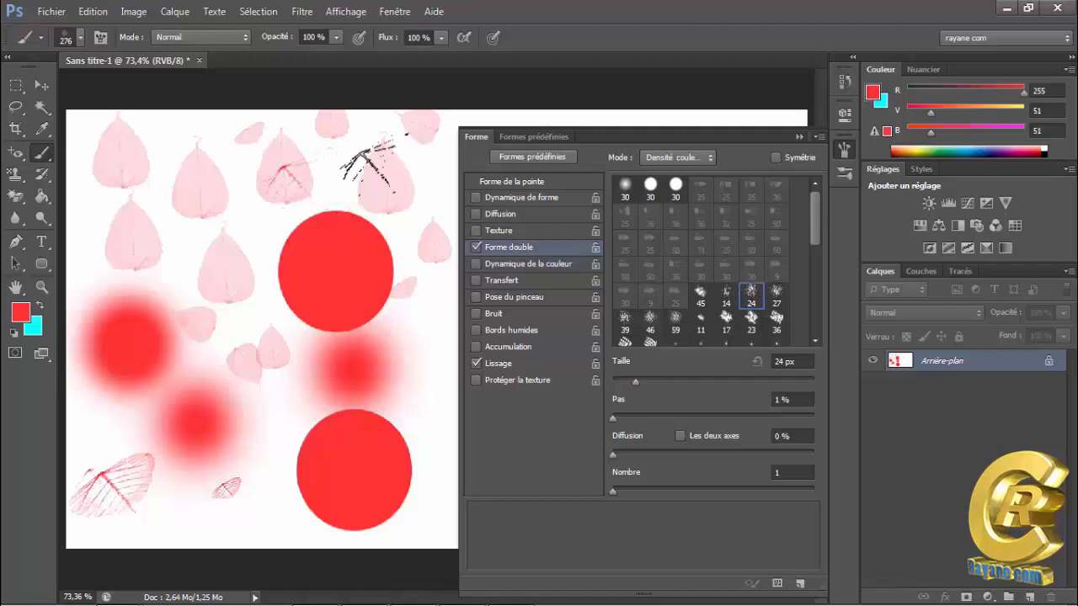
pyautogui.press('z')
pyautogui.click(41, 152)
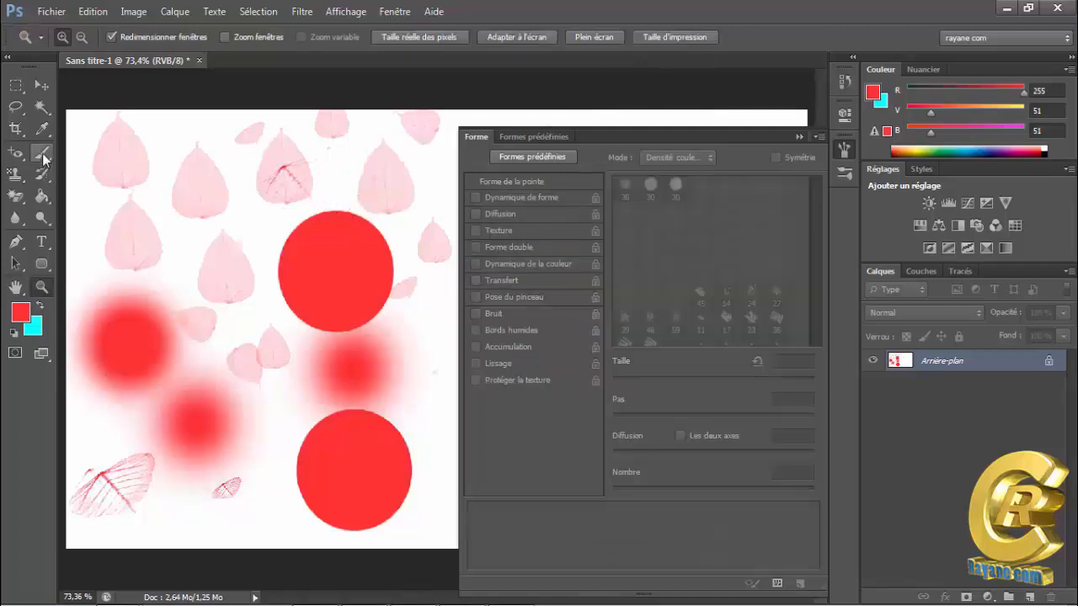
pyautogui.click(475, 247)
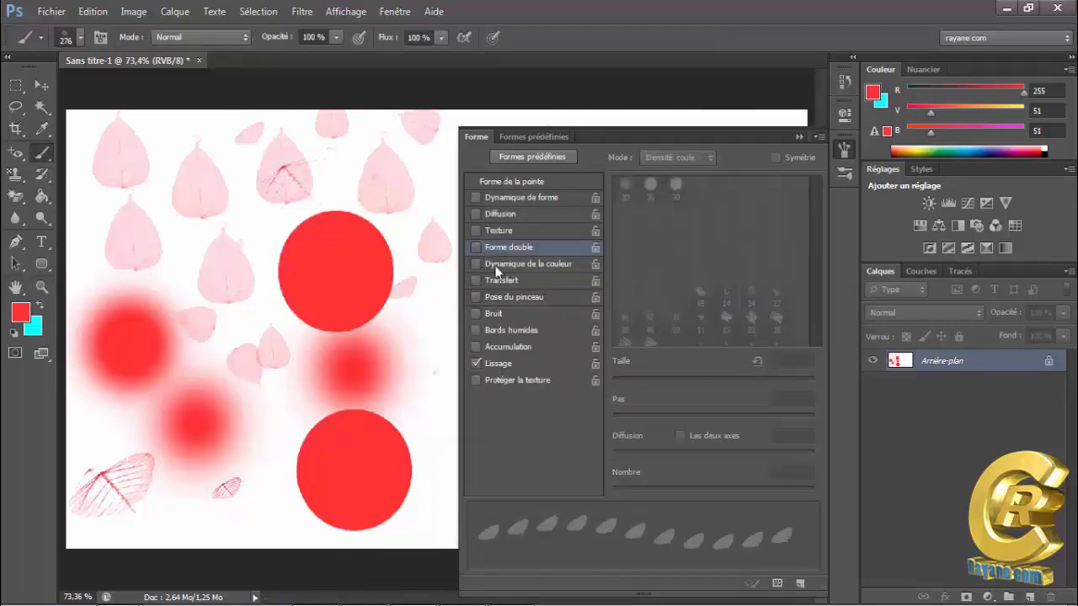
# Turn on Dynamique de la couleur for the brush and restore the blank canvas from the initial Sans titre-1 history state
pyautogui.click(496, 265)
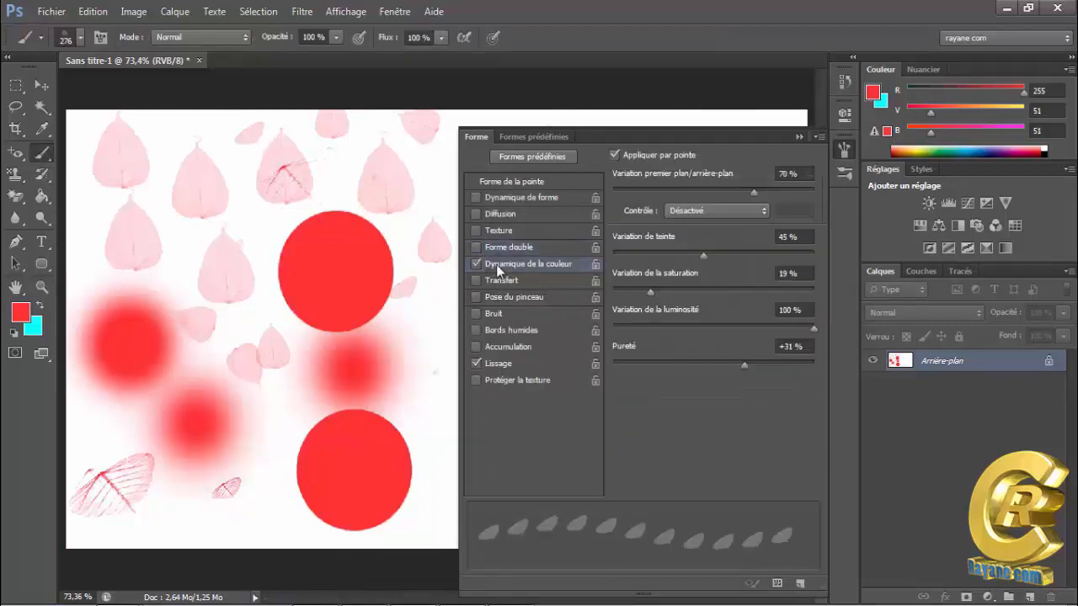
pyautogui.click(843, 81)
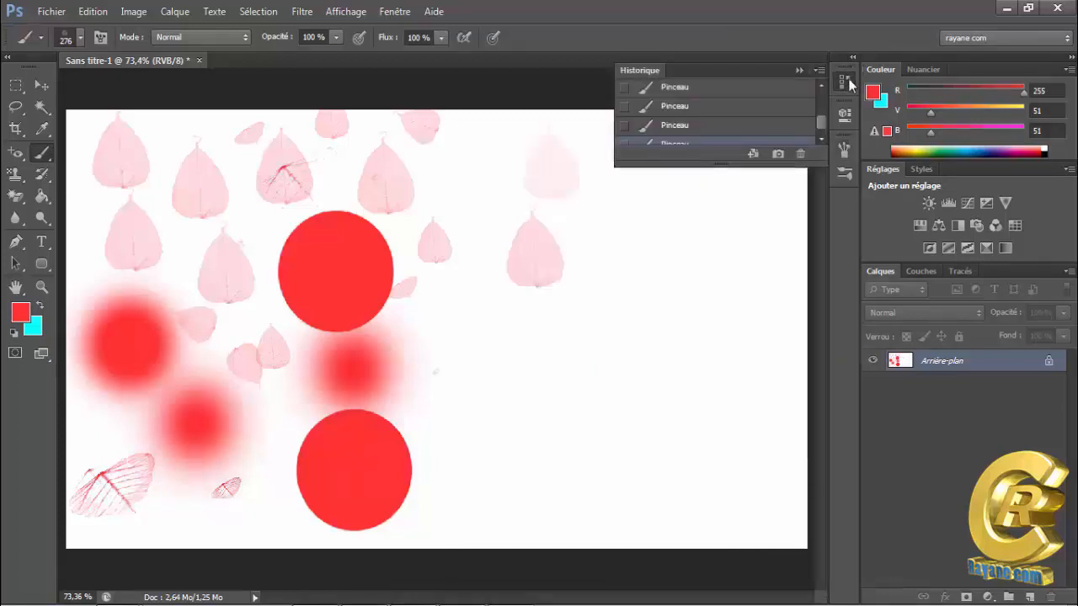
pyautogui.scroll(2, 818, 87)
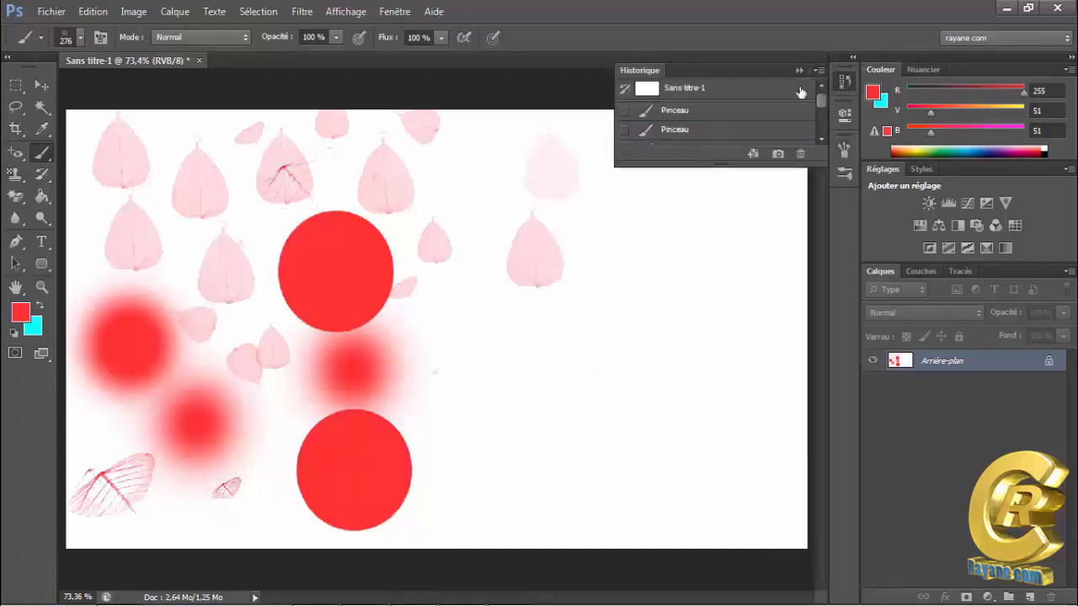
pyautogui.click(737, 98)
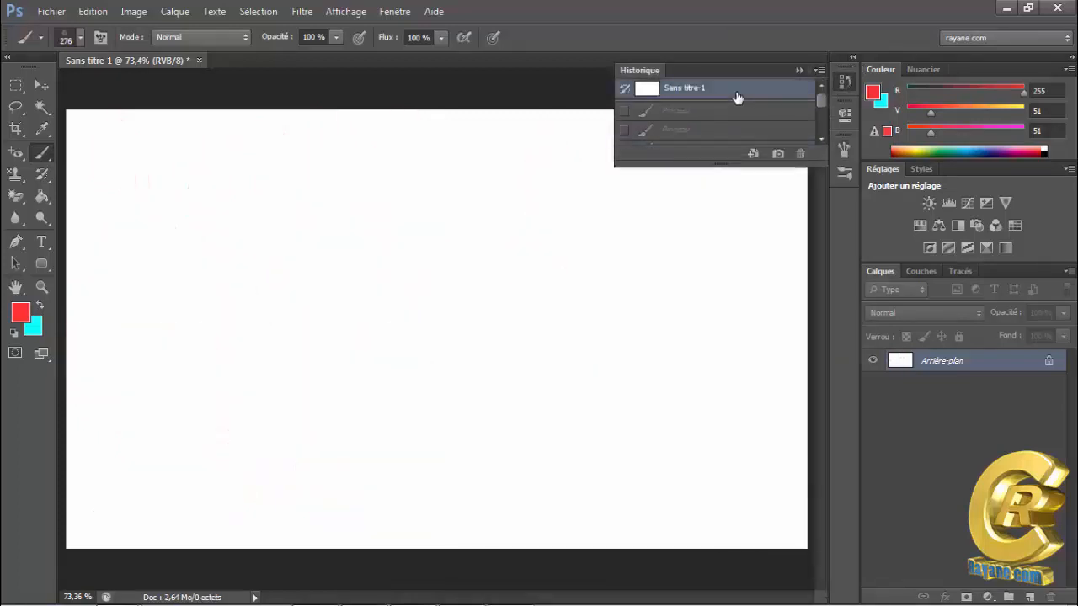
pyautogui.click(799, 70)
pyautogui.press('F5')
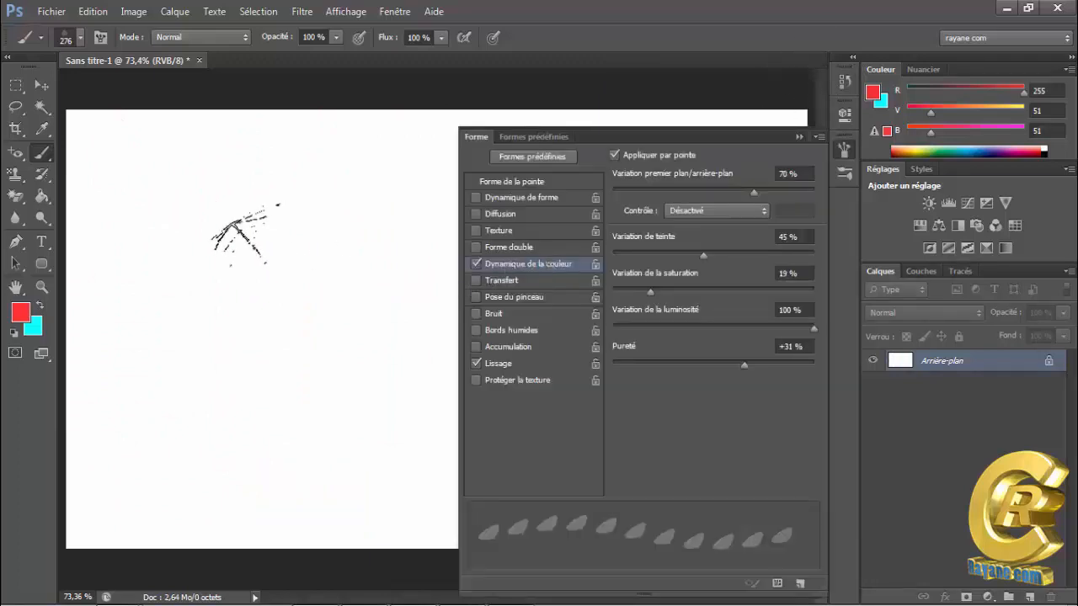
# Stamp fifteen leaves across the canvas with Dynamique de la couleur varying each leaf's color
pyautogui.click(155, 185)
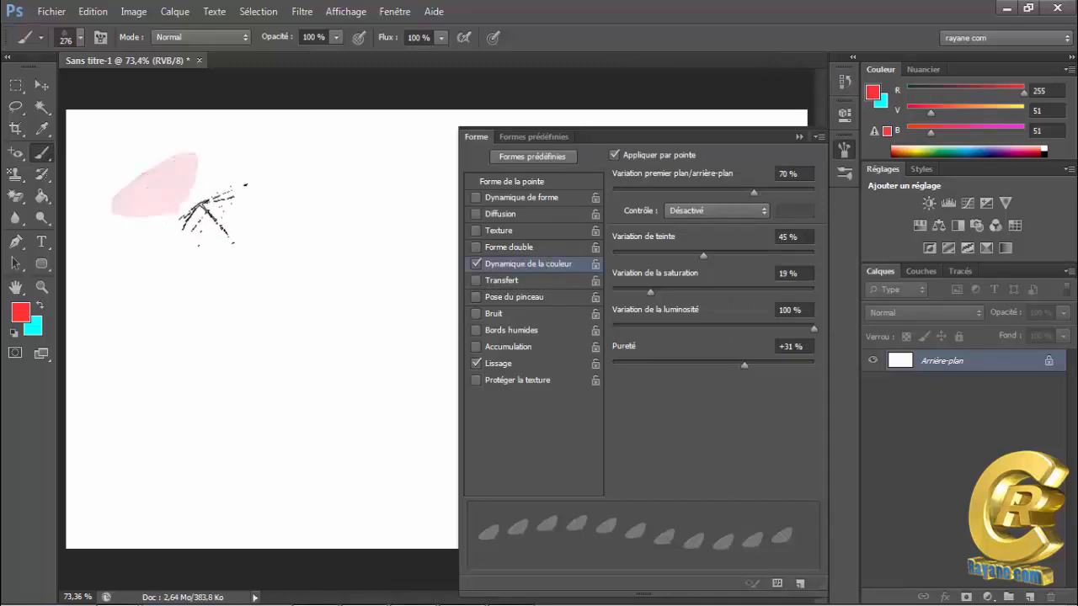
pyautogui.click(250, 186)
pyautogui.click(324, 197)
pyautogui.click(226, 268)
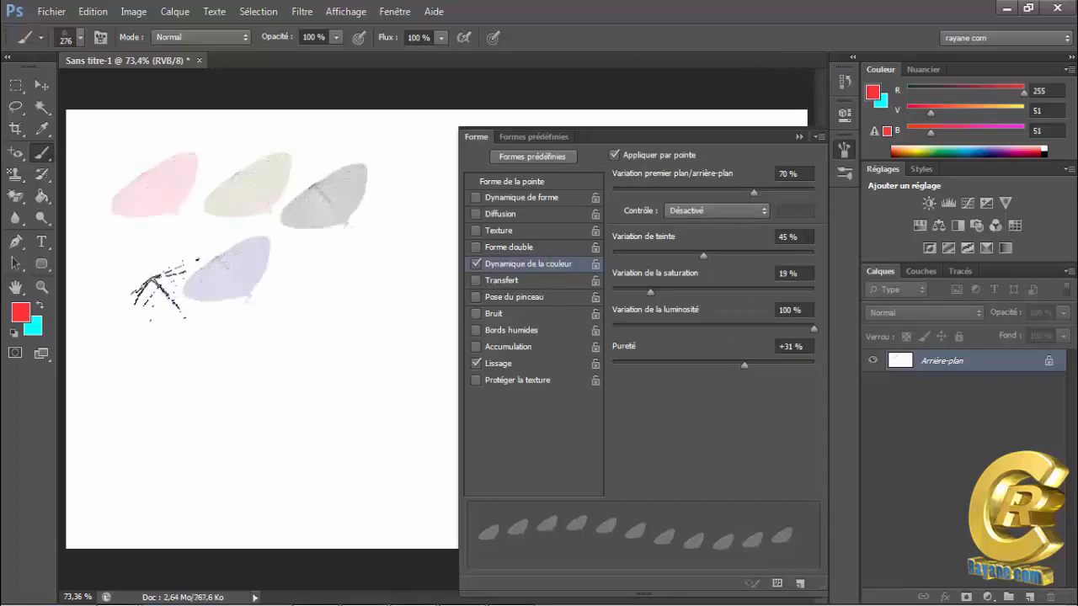
pyautogui.click(158, 289)
pyautogui.click(293, 300)
pyautogui.click(379, 233)
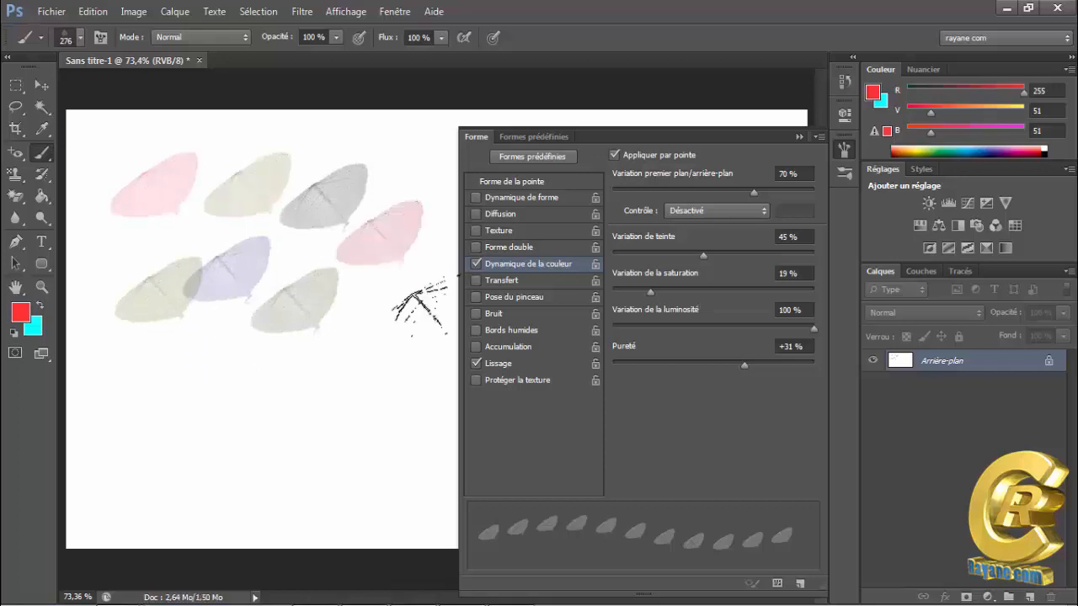
pyautogui.click(380, 333)
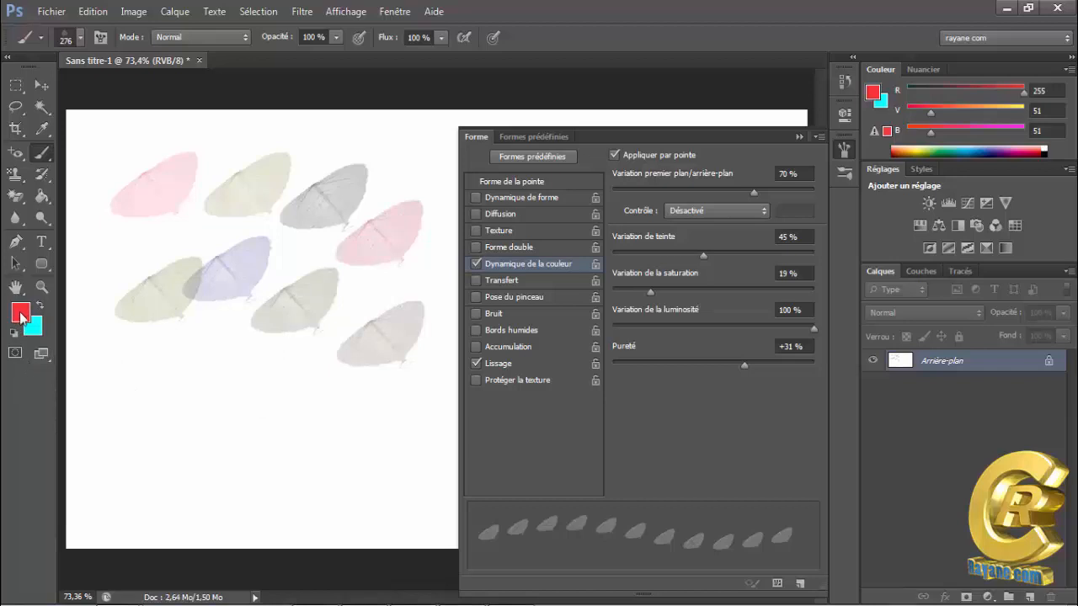
pyautogui.click(174, 366)
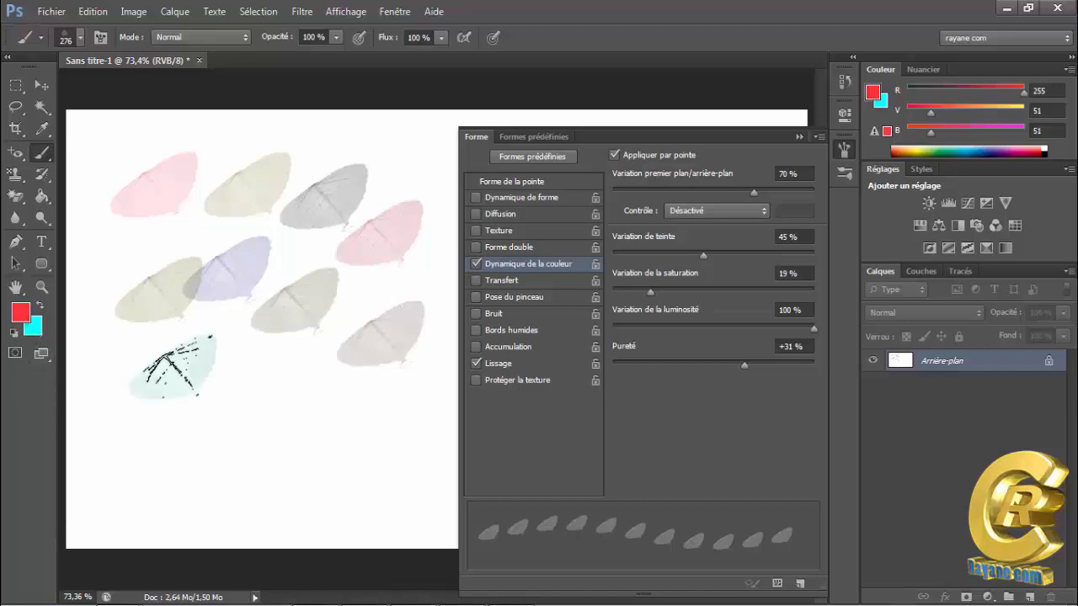
pyautogui.click(136, 233)
pyautogui.click(268, 155)
pyautogui.click(369, 159)
pyautogui.click(405, 273)
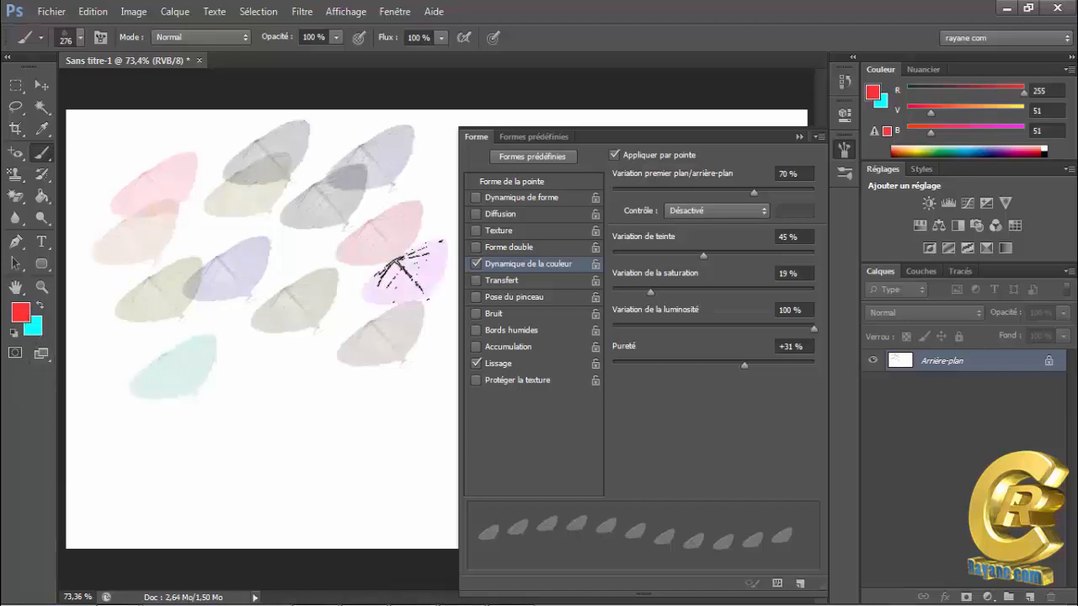
pyautogui.click(324, 417)
pyautogui.click(196, 388)
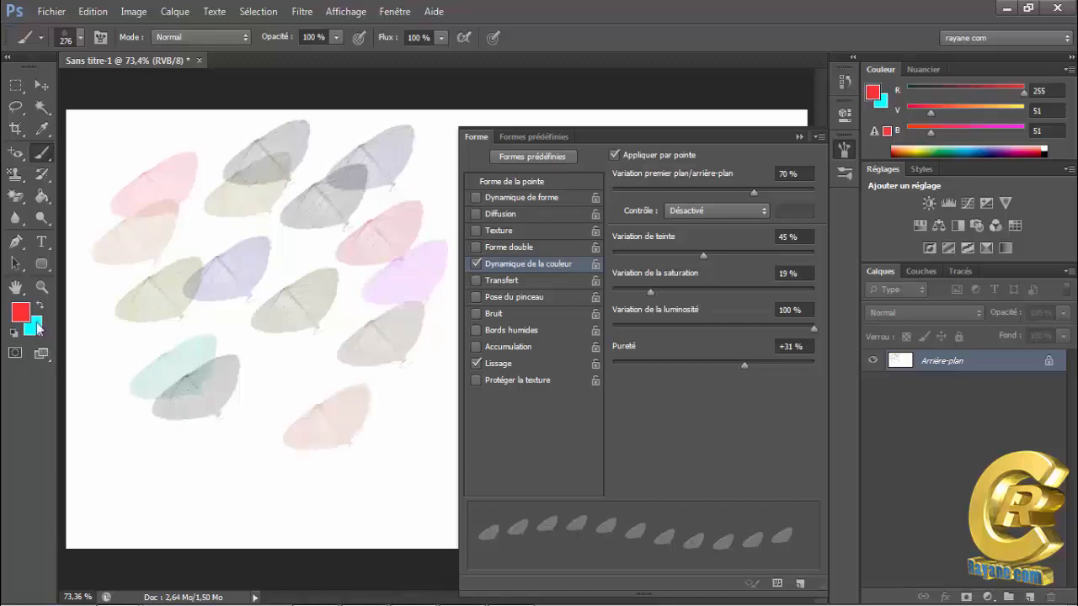
# Change the background color to bright yellow
pyautogui.click(39, 322)
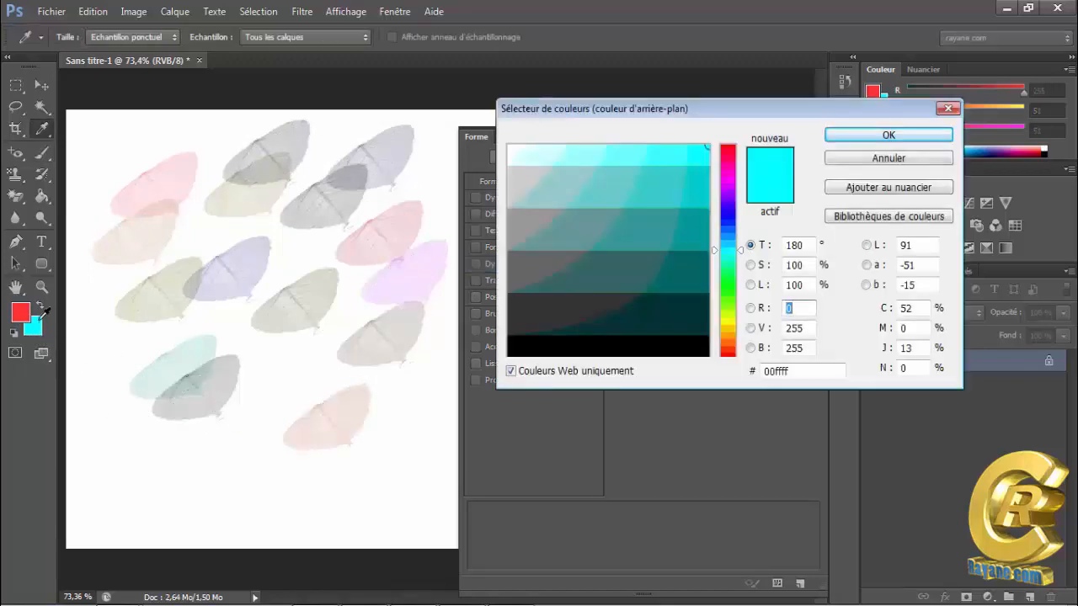
pyautogui.click(735, 321)
pyautogui.click(852, 136)
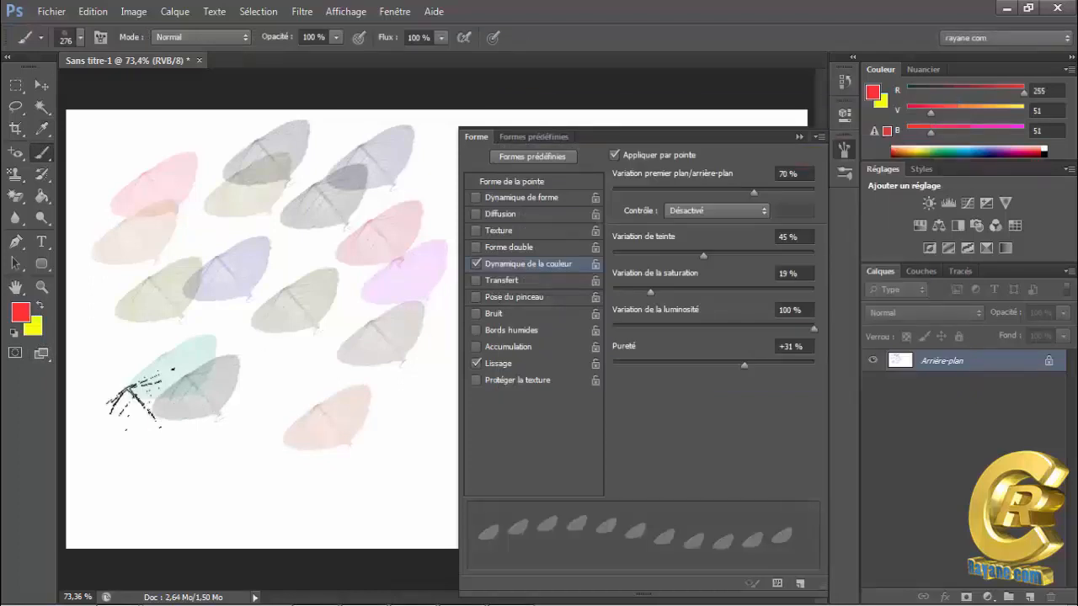
# Stamp fourteen more color-varied leaves among the existing ones, using the red foreground and yellow background colors
pyautogui.click(303, 370)
pyautogui.click(269, 434)
pyautogui.click(143, 455)
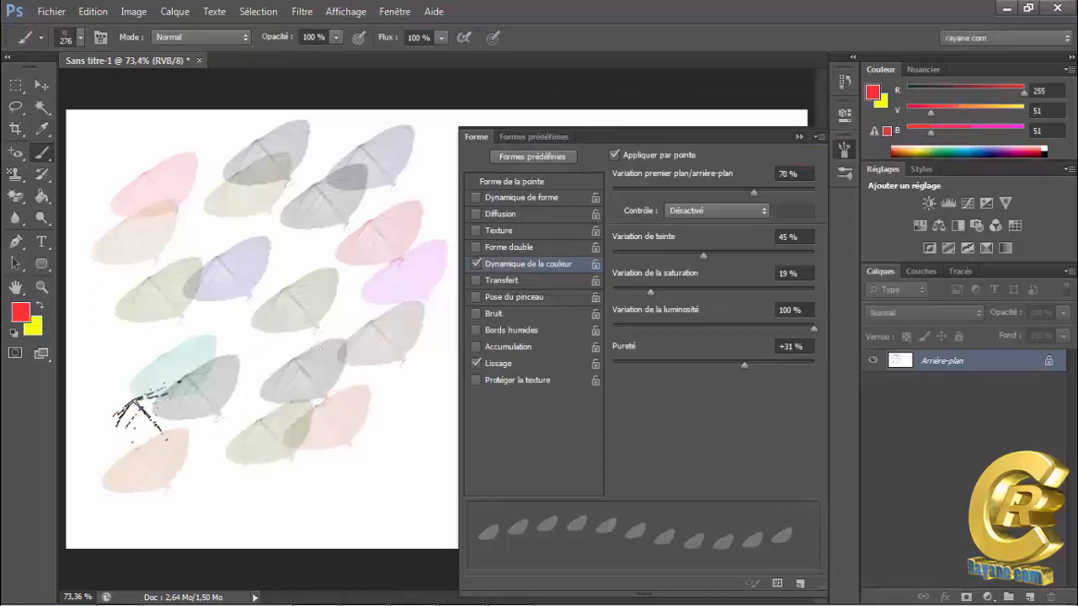
pyautogui.click(143, 332)
pyautogui.click(202, 184)
pyautogui.click(277, 220)
pyautogui.click(312, 263)
pyautogui.click(362, 321)
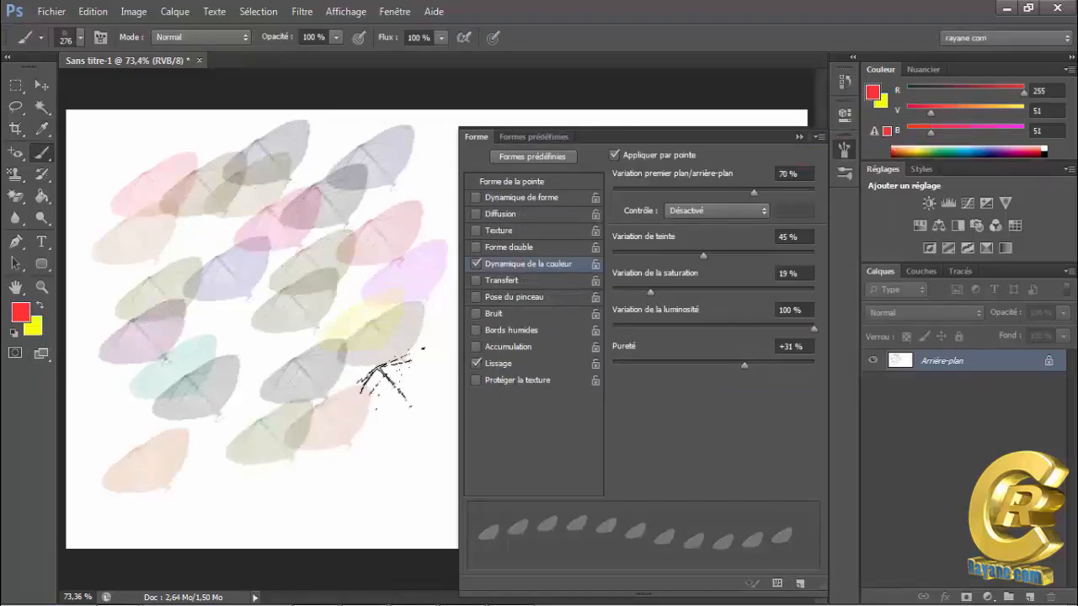
pyautogui.click(399, 412)
pyautogui.click(383, 463)
pyautogui.click(324, 485)
pyautogui.click(256, 470)
pyautogui.click(235, 396)
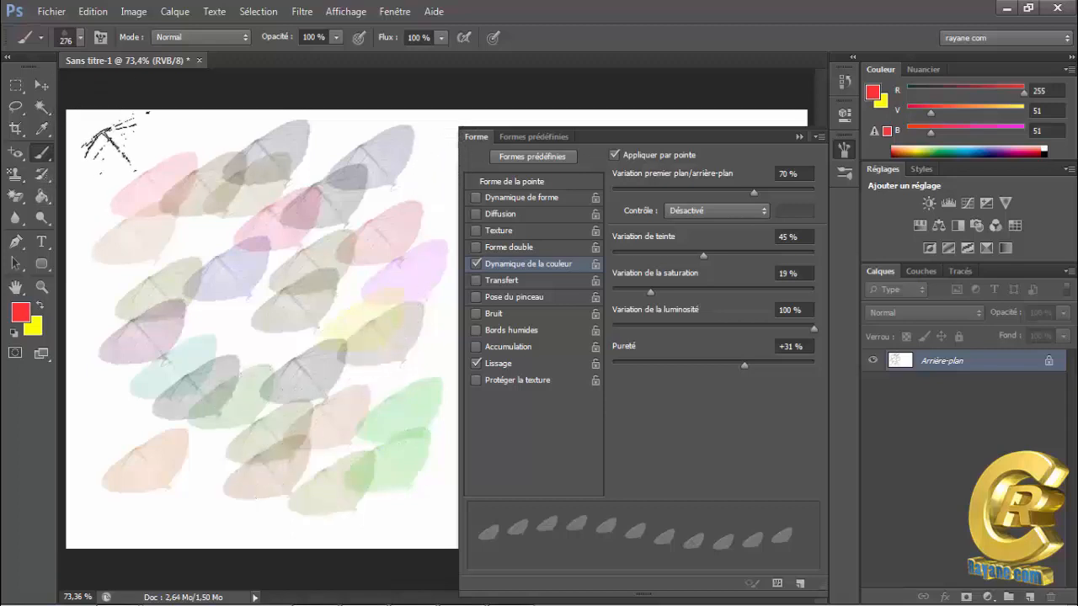
pyautogui.click(109, 143)
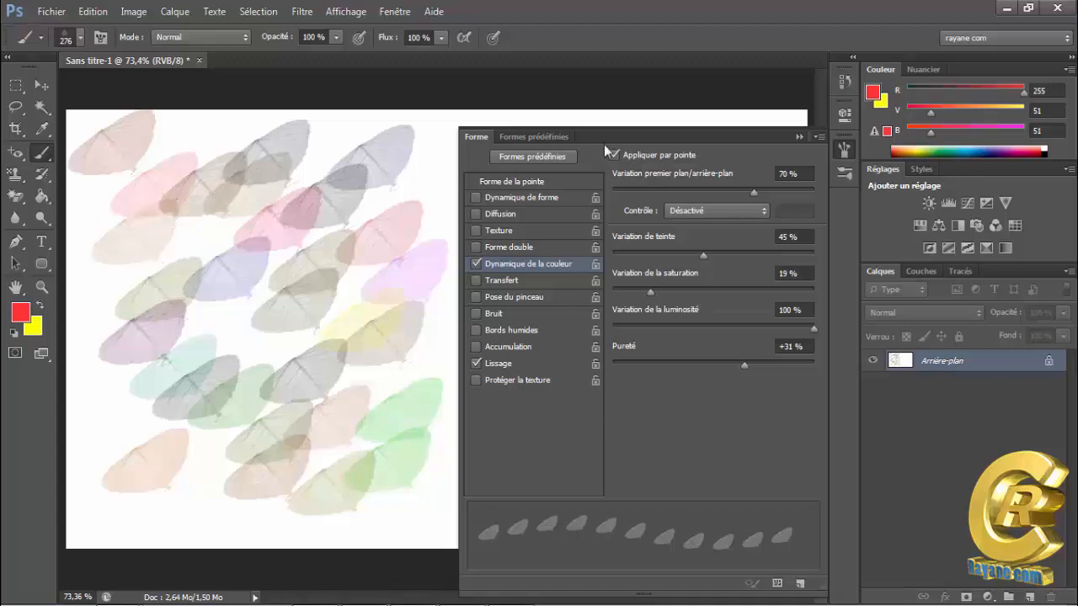
# Put away the brush settings and create a new 1280 × 720 pixel document with a white background from the test preset
pyautogui.click(800, 137)
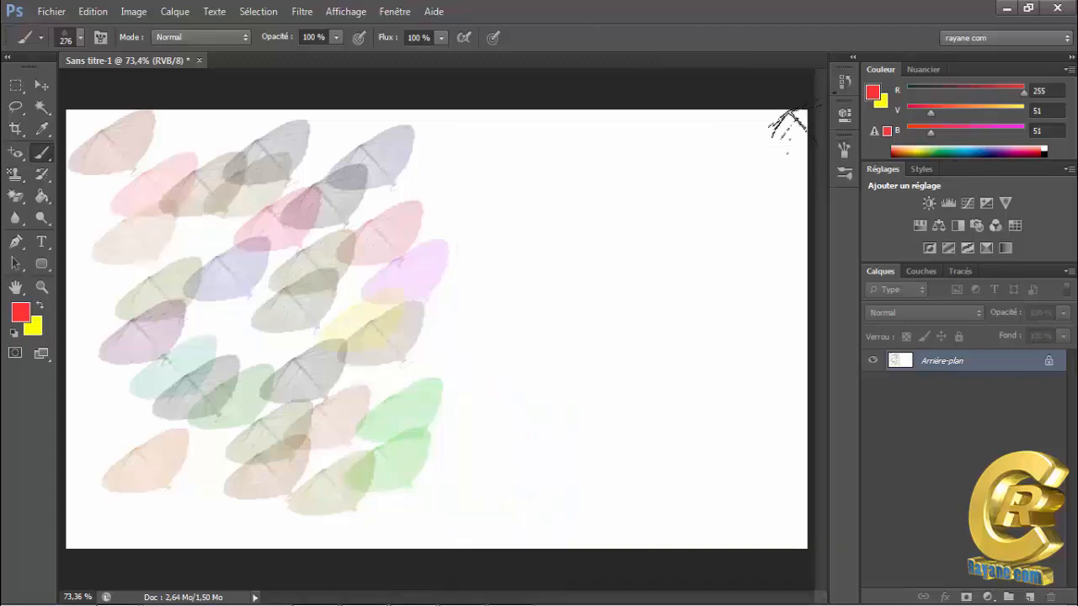
pyautogui.click(51, 11)
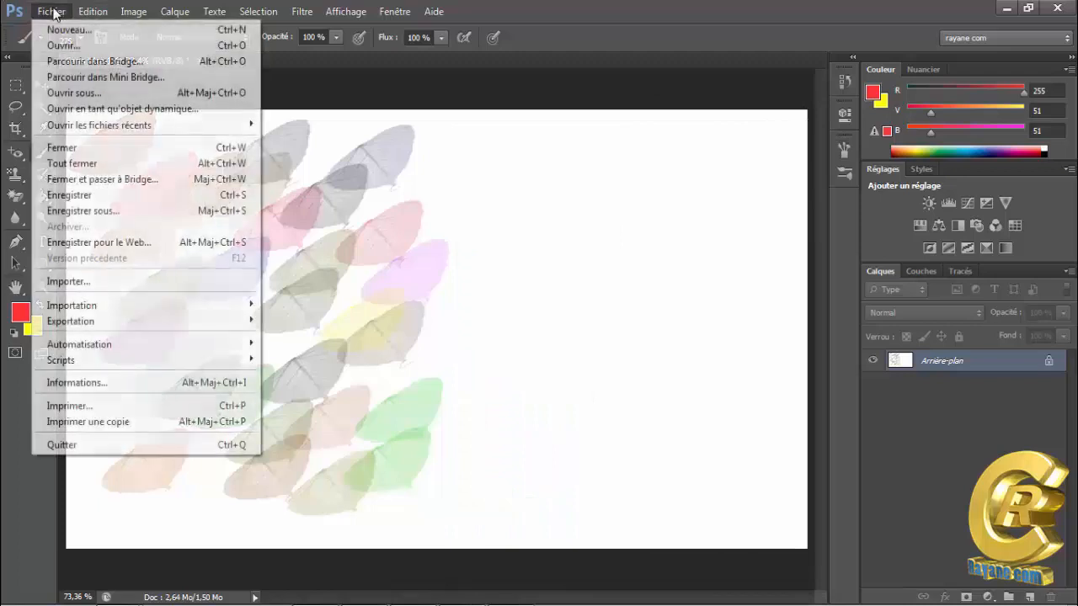
pyautogui.click(43, 30)
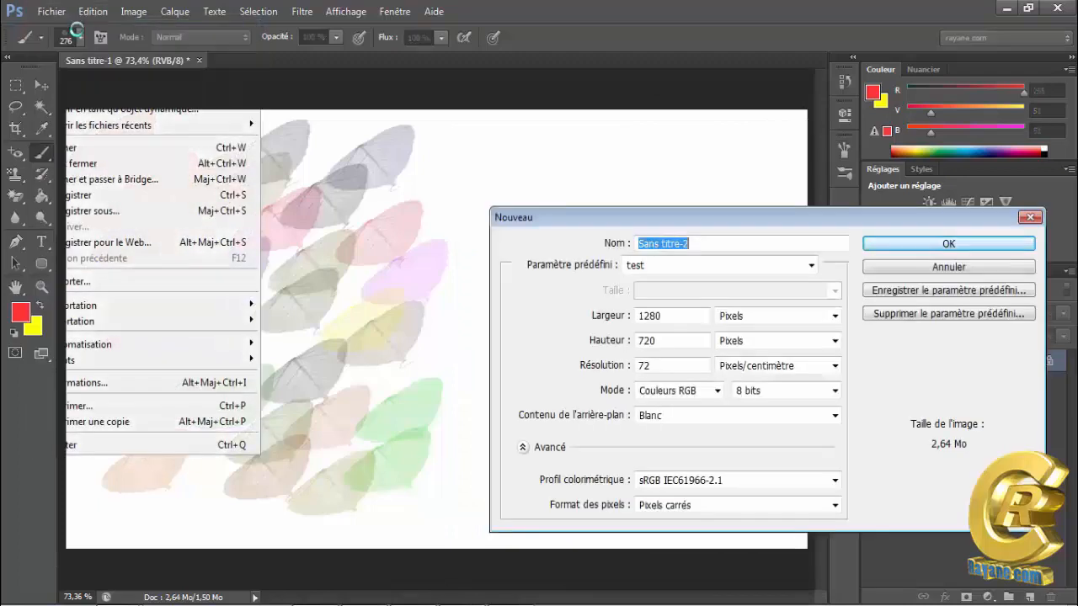
pyautogui.click(944, 243)
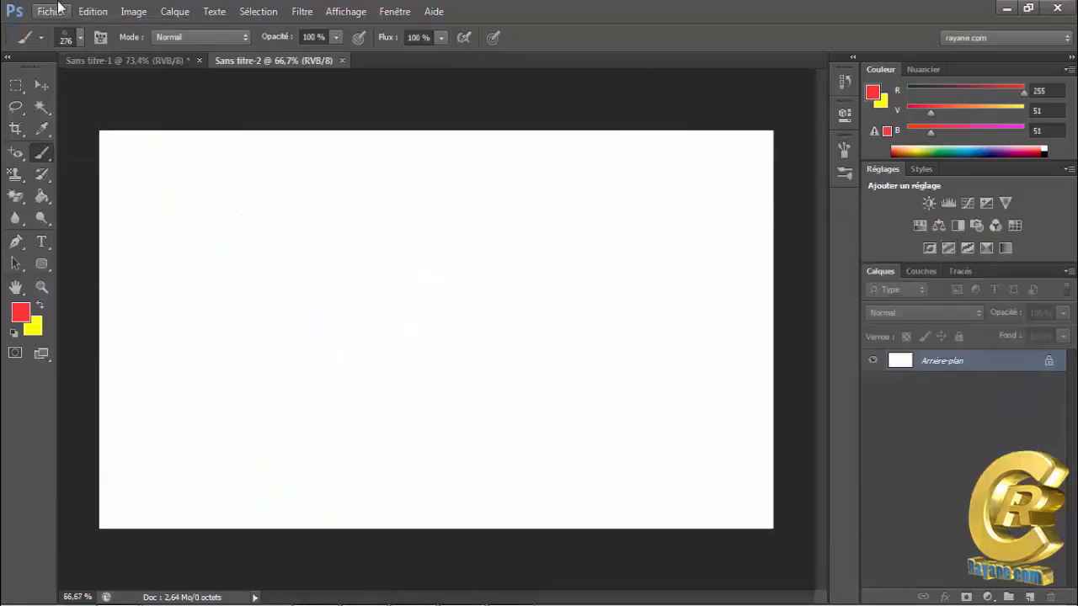
# Open the kitten image masking101-20 from the channel selection folder on the desktop
pyautogui.click(54, 11)
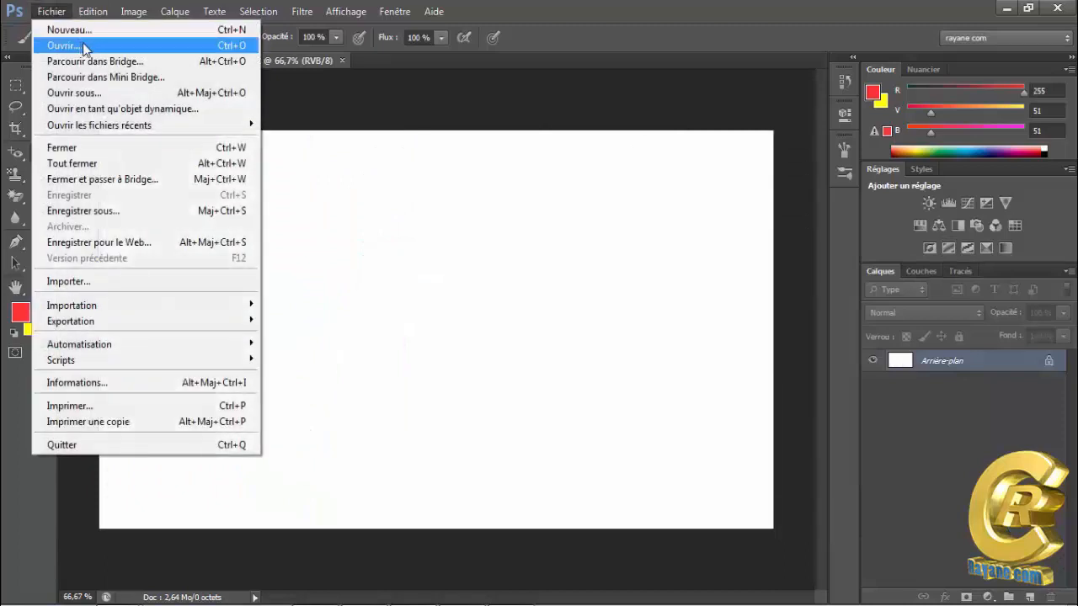
pyautogui.click(81, 45)
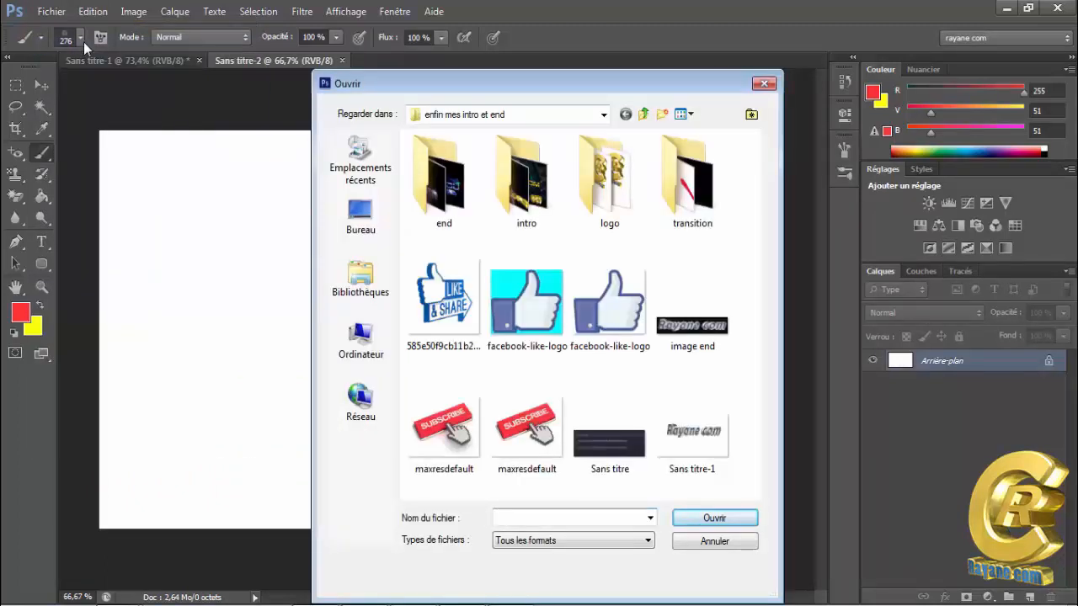
pyautogui.click(360, 219)
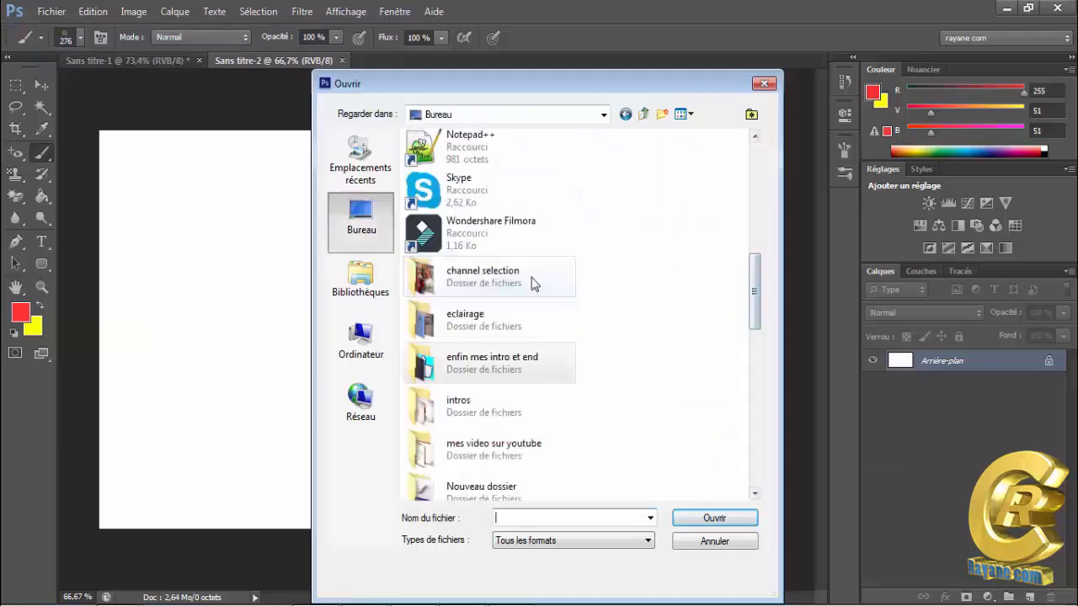
pyautogui.doubleClick(532, 284)
pyautogui.click(532, 282)
pyautogui.scroll(-1, 749, 285)
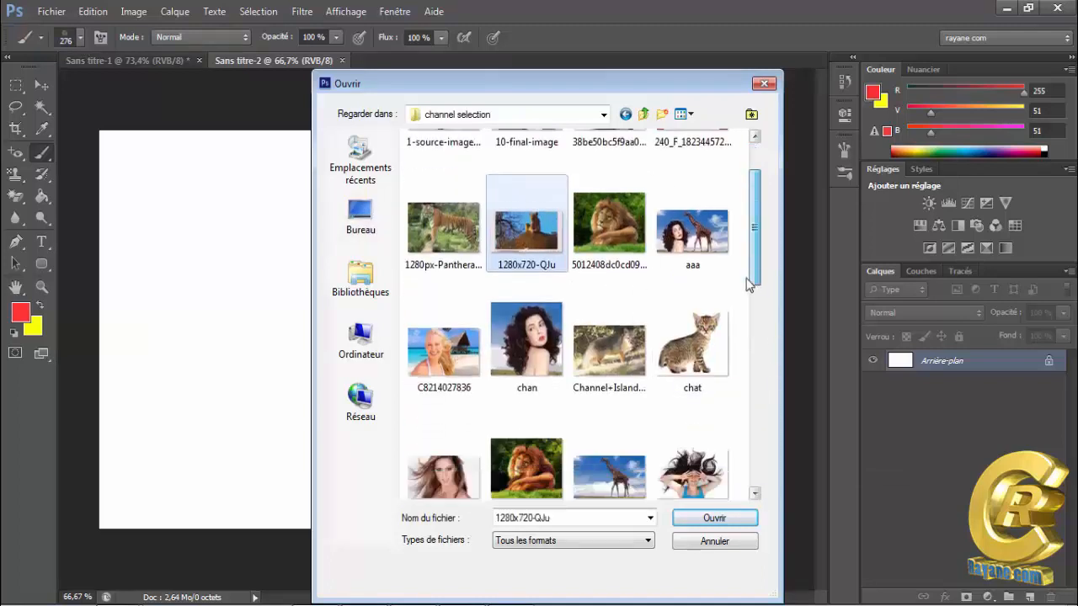
pyautogui.scroll(-5, 749, 284)
pyautogui.click(607, 383)
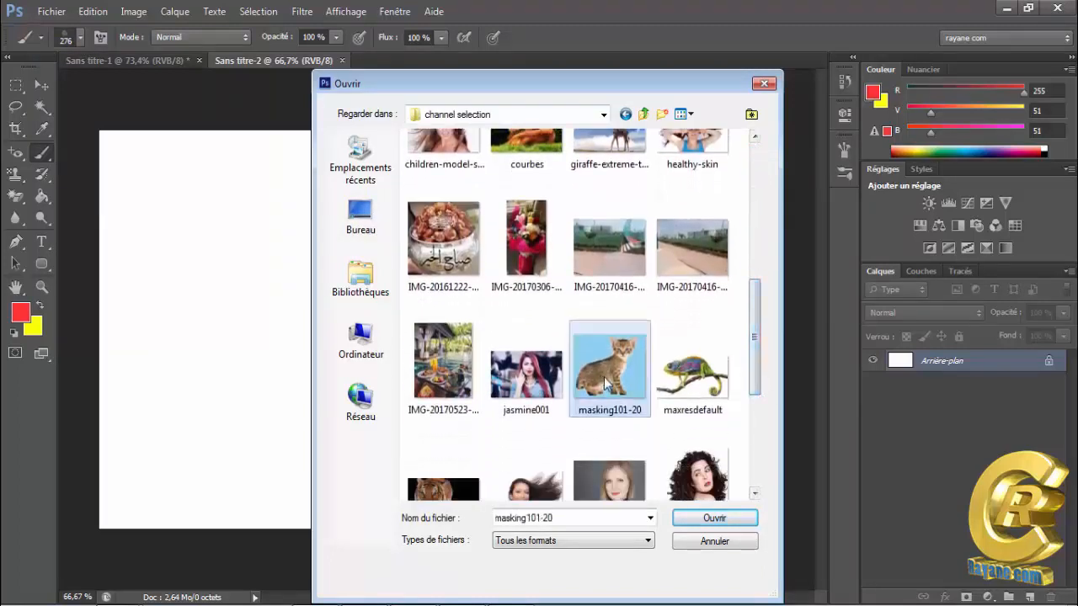
pyautogui.click(735, 518)
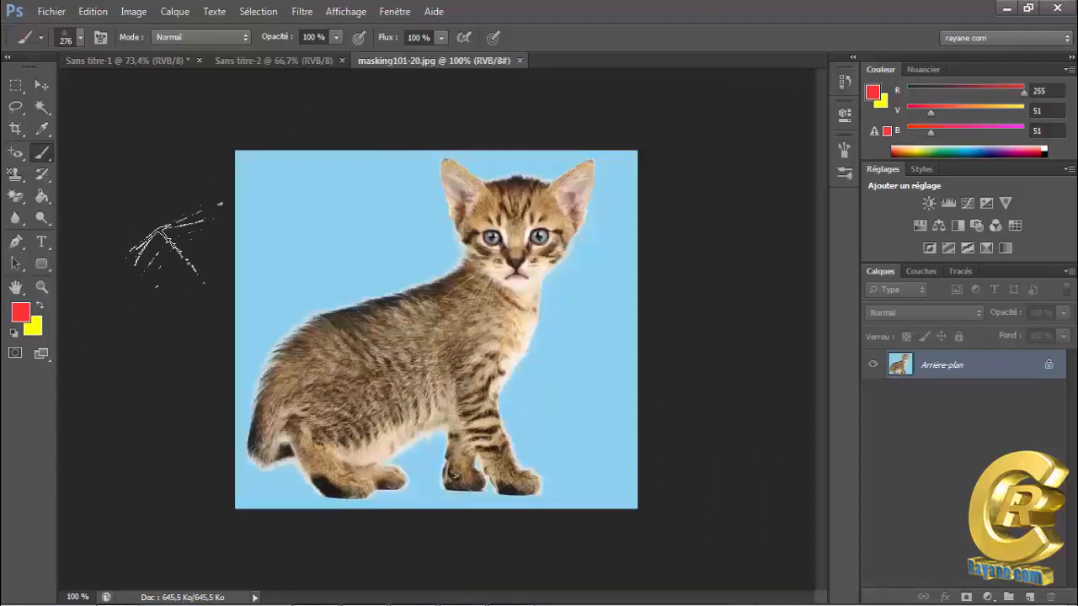
# Fit the kitten image to the screen and select its blue background with the Magic Wand
pyautogui.click(41, 288)
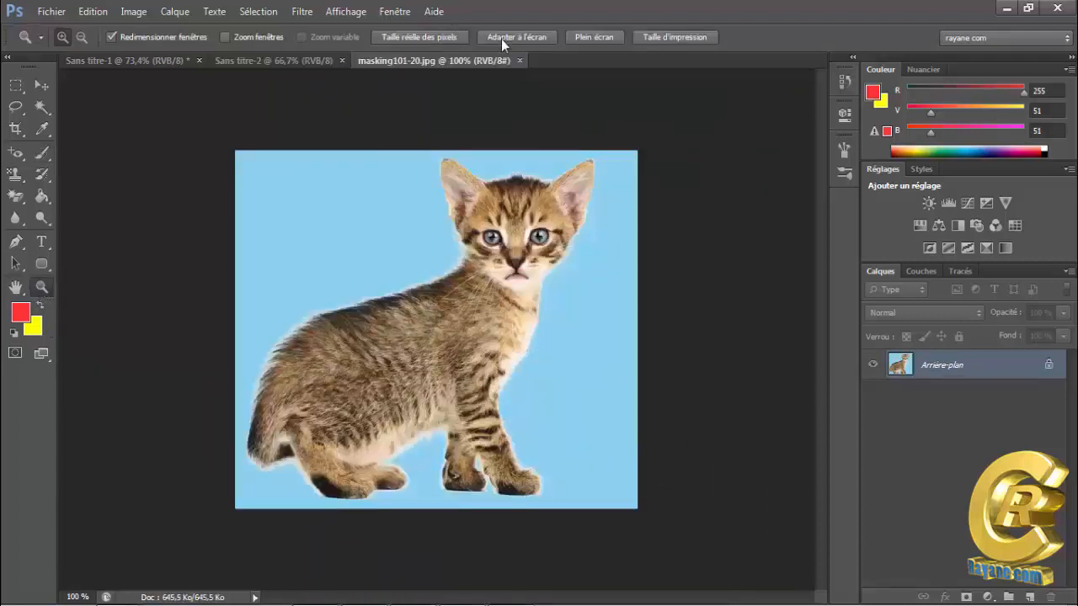
pyautogui.click(501, 38)
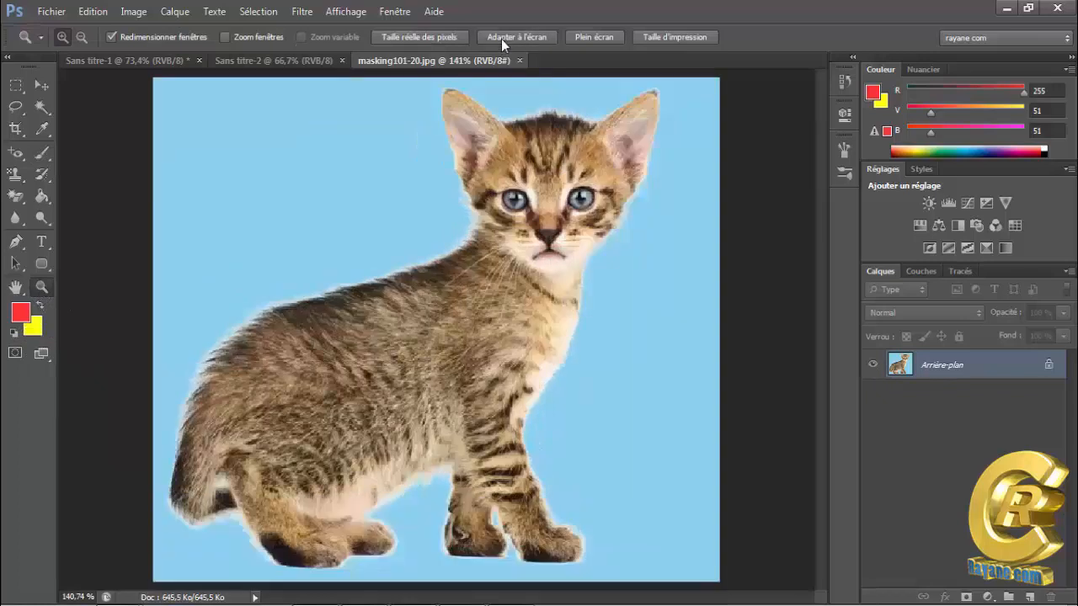
pyautogui.click(42, 107)
pyautogui.rightClick(46, 107)
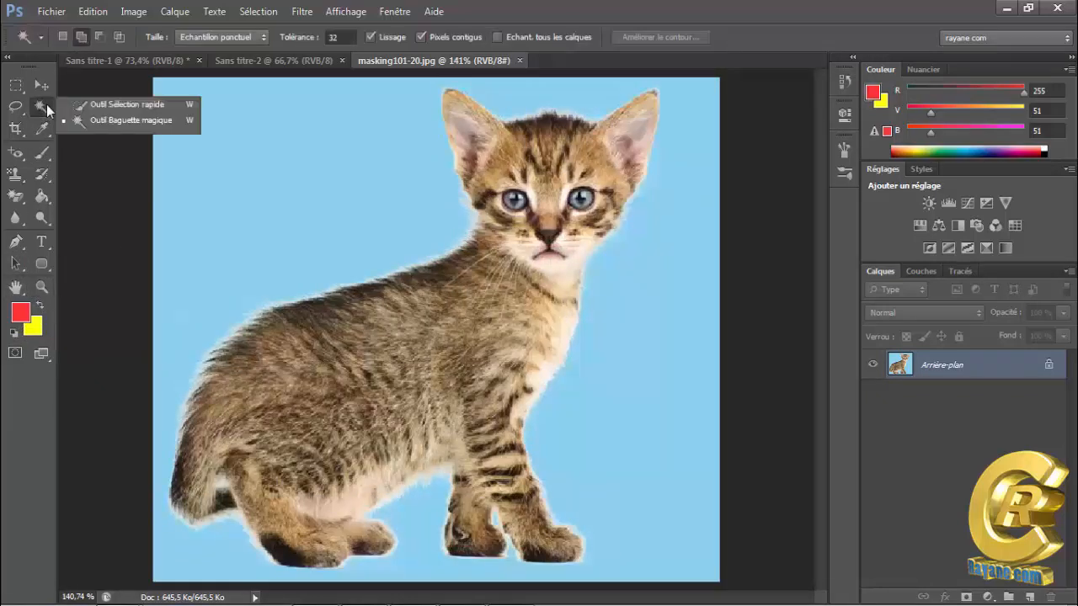
pyautogui.click(159, 120)
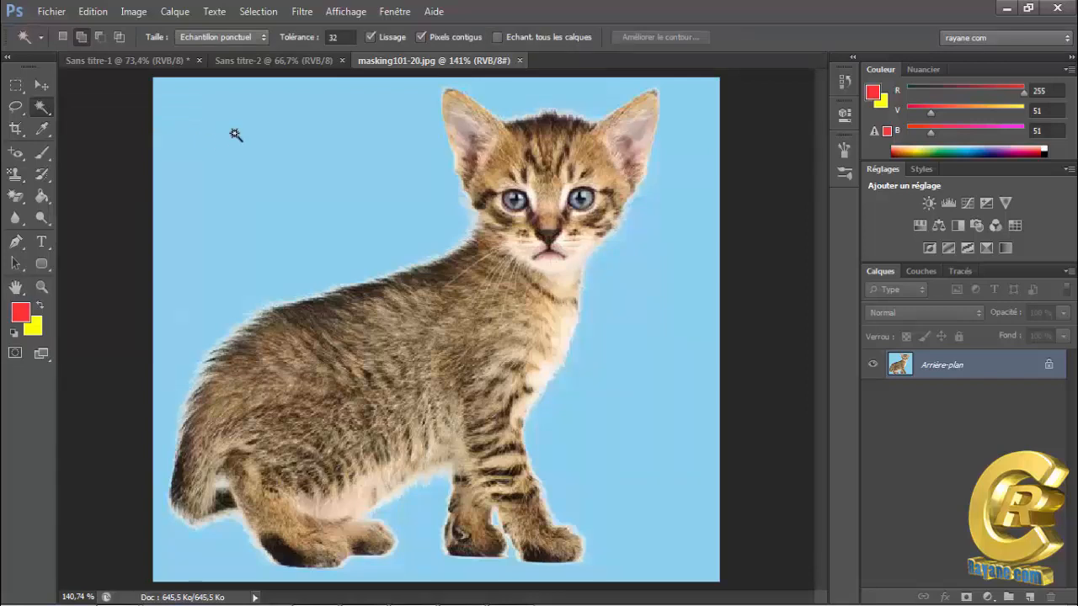
pyautogui.click(236, 134)
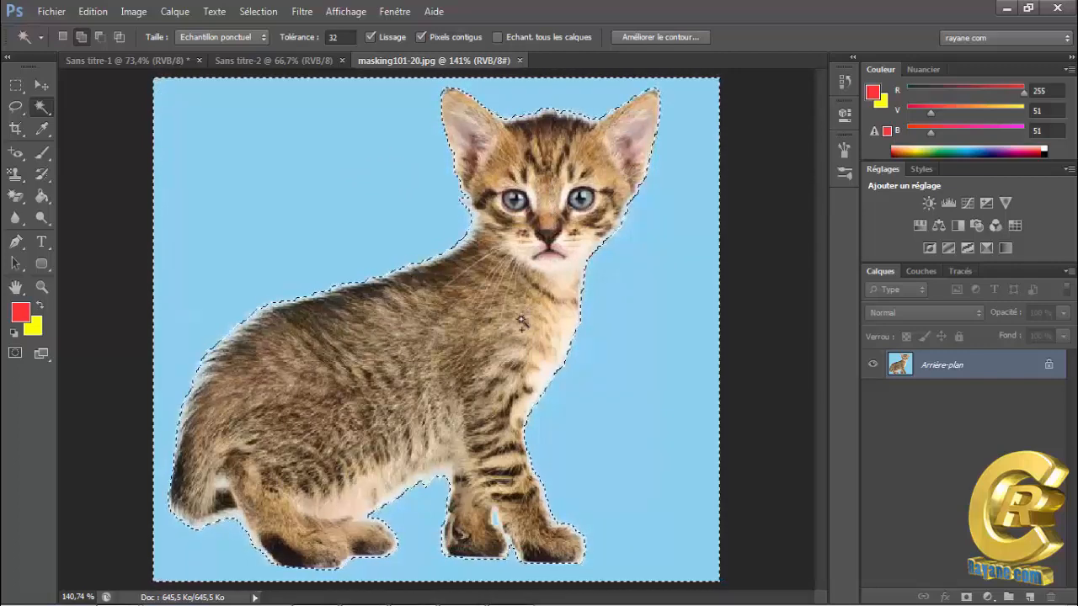
# Invert the selection to copy the kitten alone onto a new layer, and hide the background layer
pyautogui.click(261, 13)
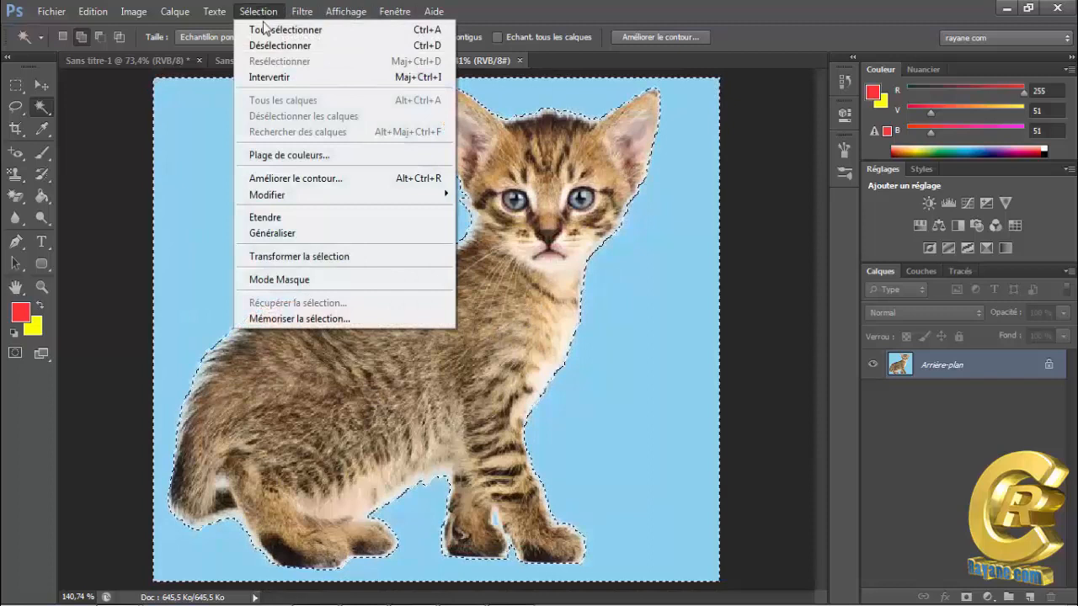
pyautogui.click(280, 77)
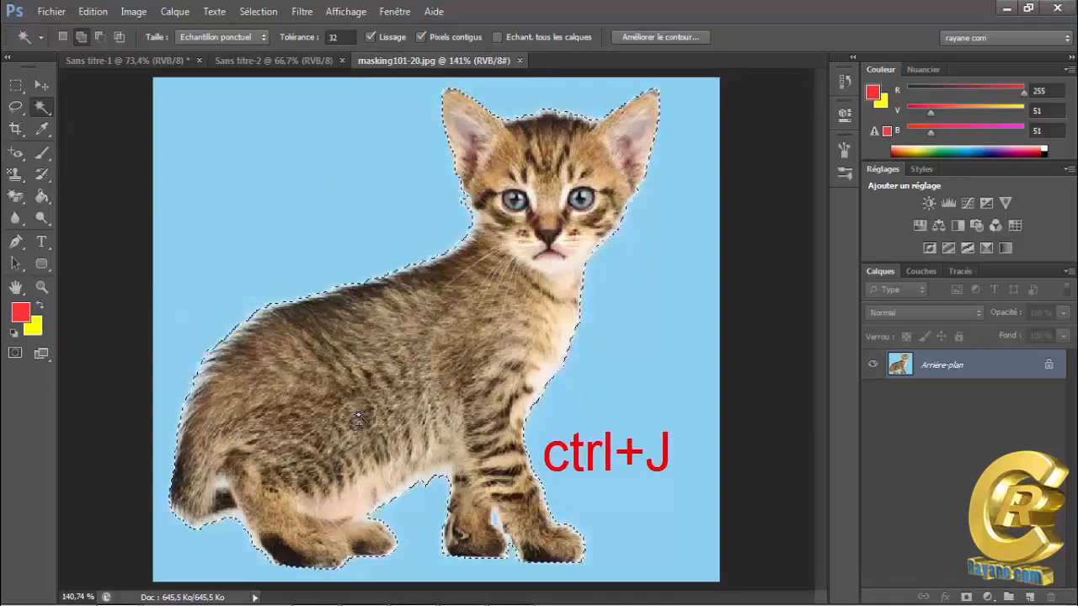
pyautogui.hotkey('ctrl', 'j')
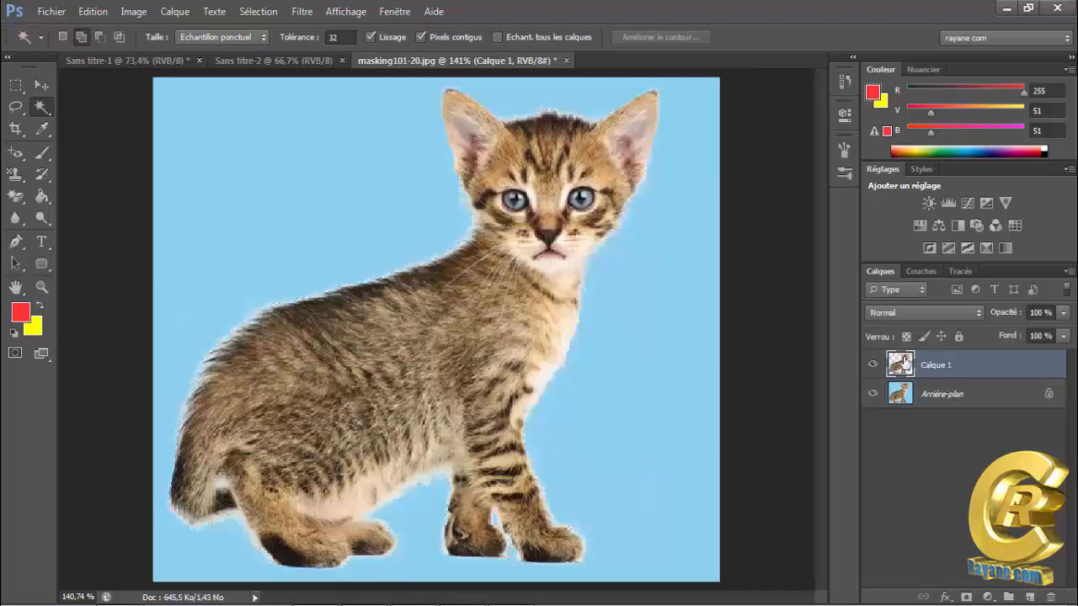
pyautogui.click(873, 393)
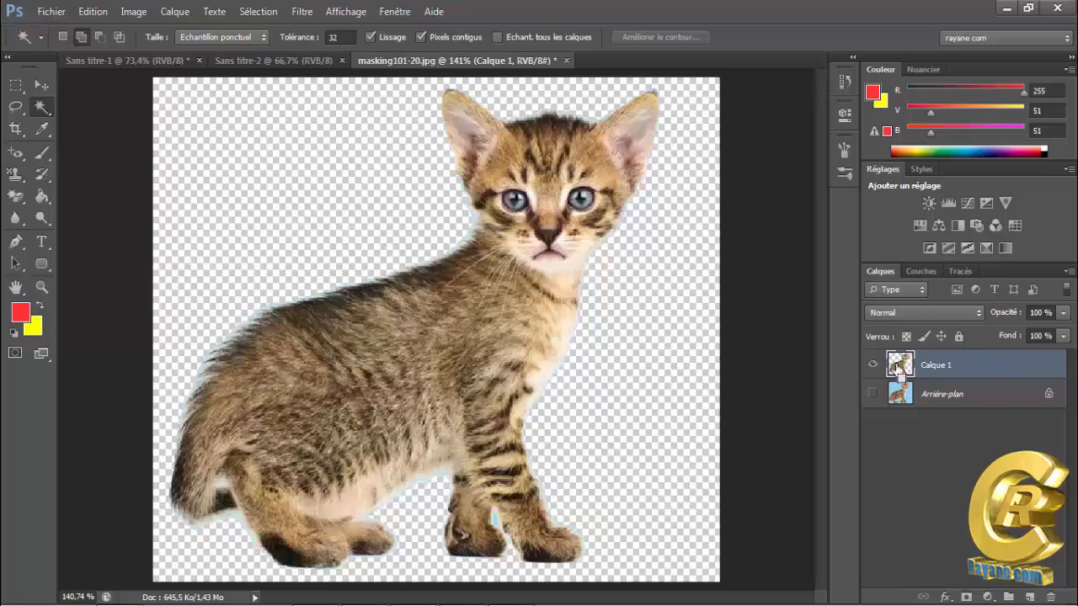
# Load the kitten layer's outline as a selection and define it as a brush preset named "chat"
pyautogui.keyDown('ctrl'); pyautogui.click(899, 368); pyautogui.keyUp('ctrl')
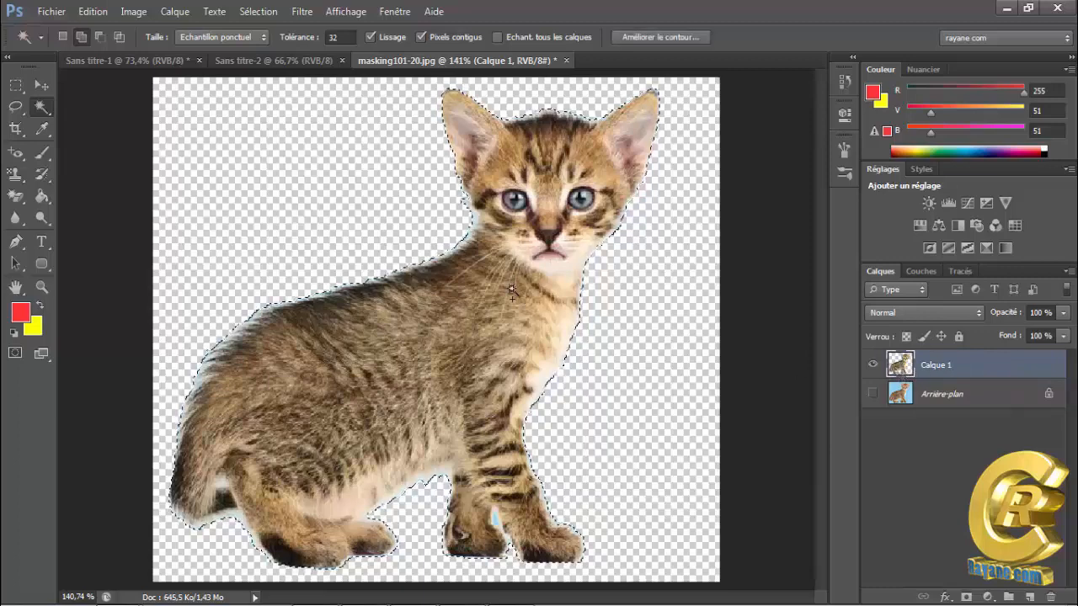
pyautogui.click(92, 14)
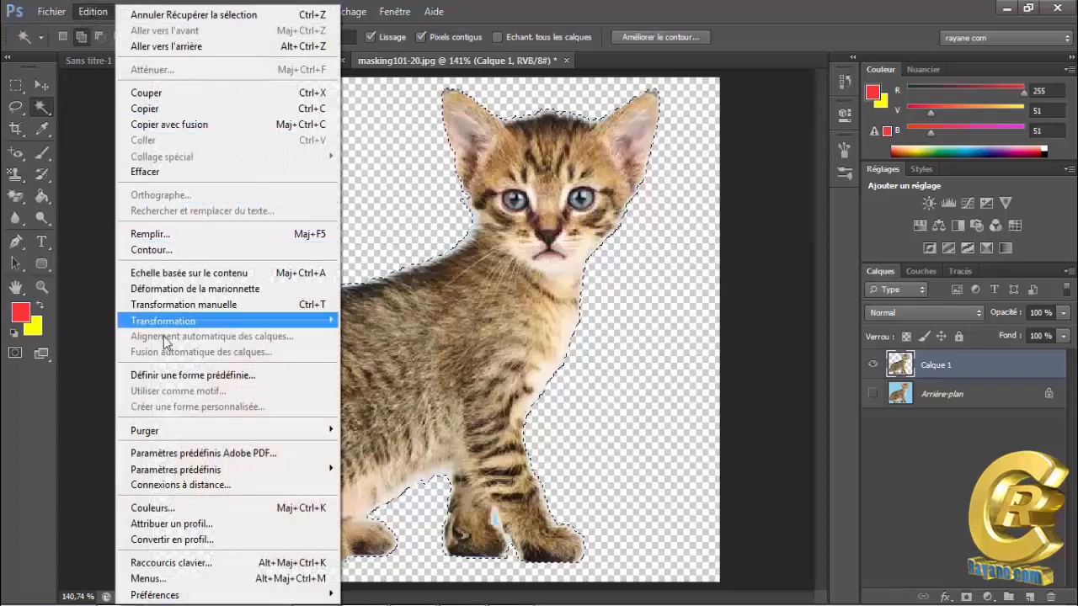
pyautogui.click(202, 375)
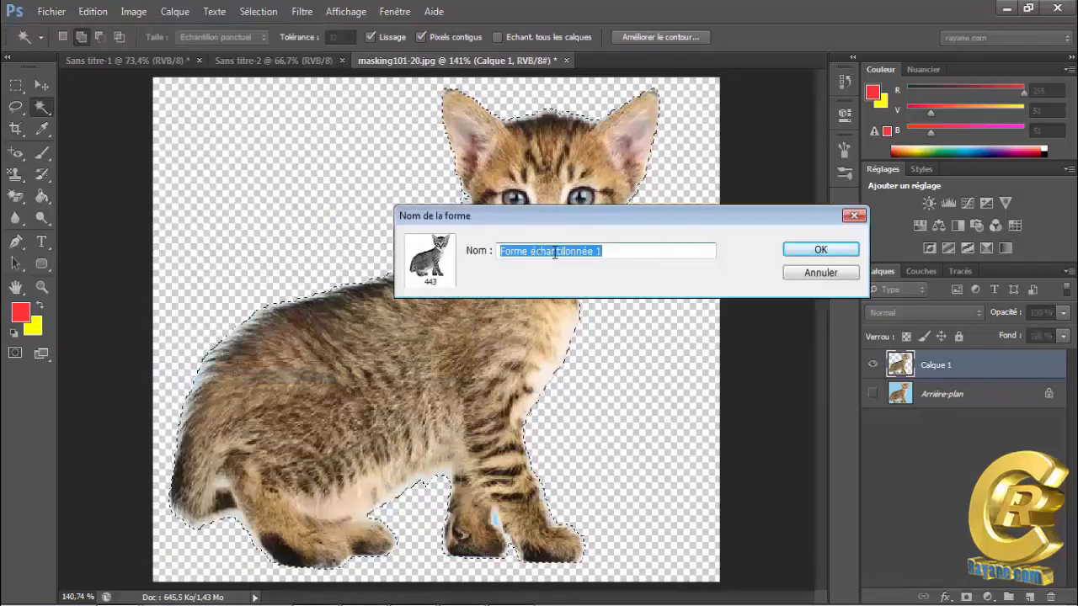
pyautogui.write('caht')
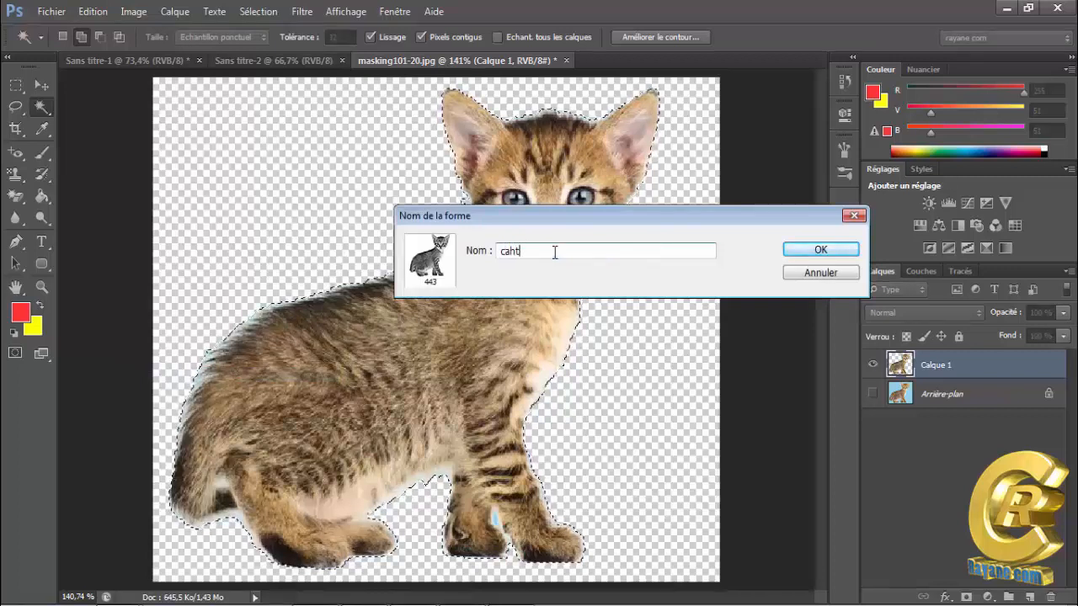
pyautogui.press('BackSpace')
pyautogui.press('BackSpace')
pyautogui.press('BackSpace')
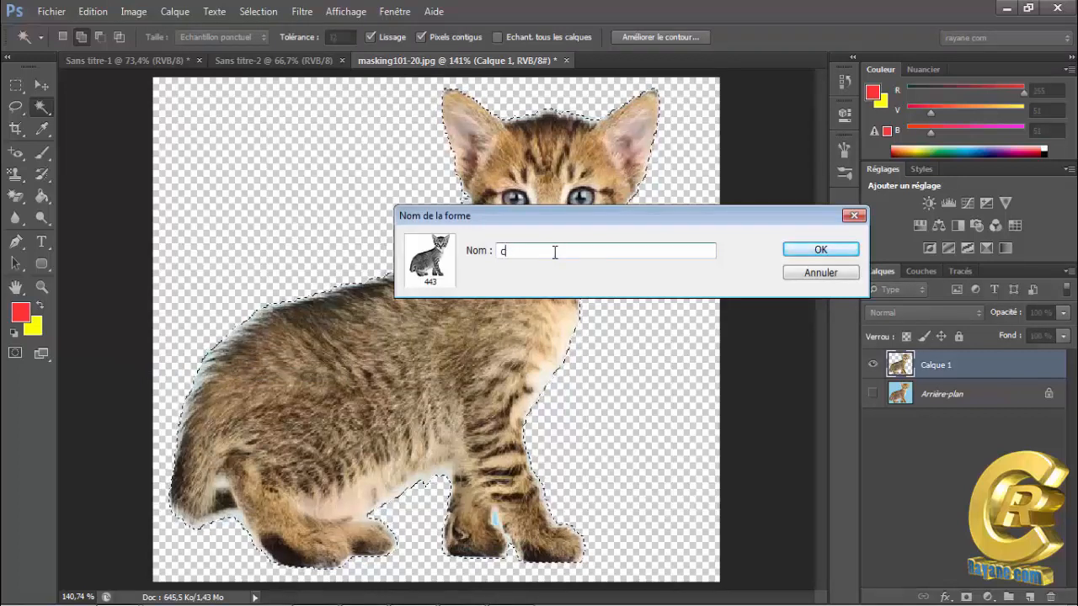
pyautogui.write('hat')
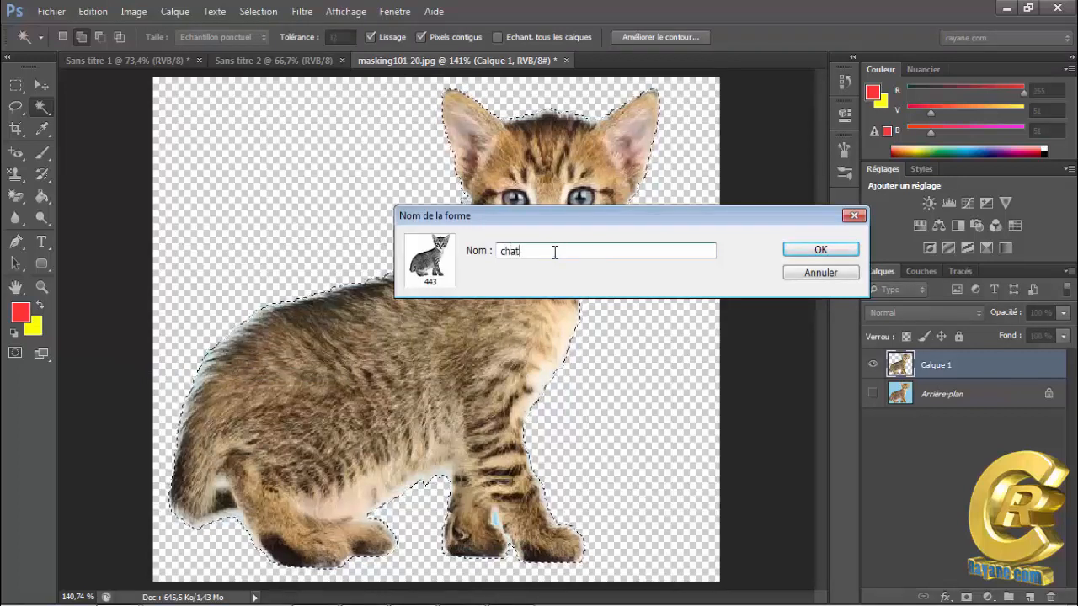
pyautogui.click(856, 253)
# Close masking101-20.jpg without saving its changes
pyautogui.hotkey('ctrl', 'q')
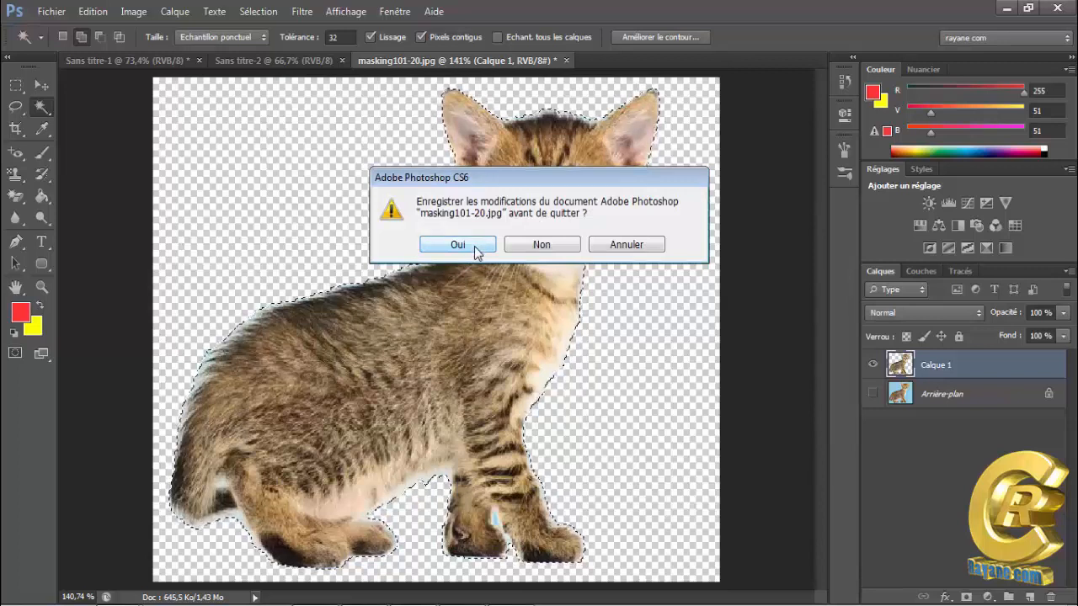
pyautogui.click(570, 245)
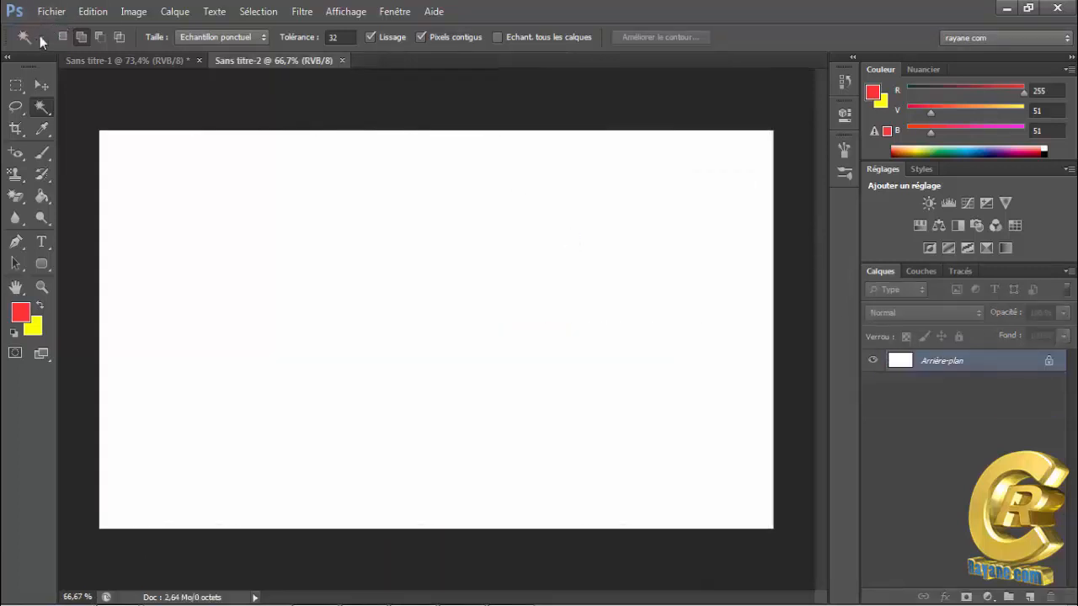
# Choose the kitten tip for the Brush tool and reduce its size to 90 px
pyautogui.click(42, 154)
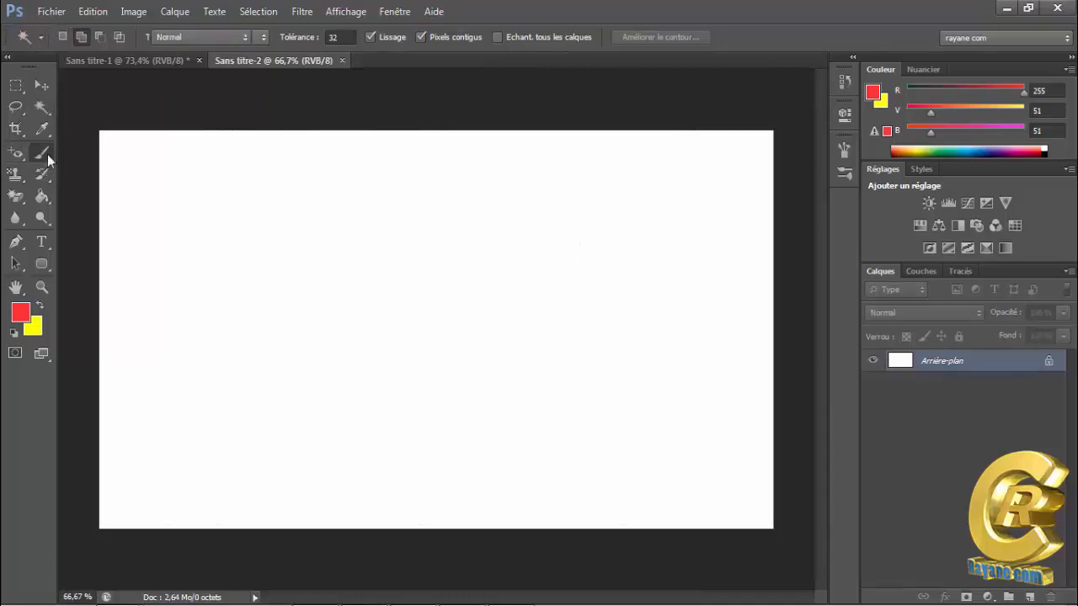
pyautogui.click(80, 40)
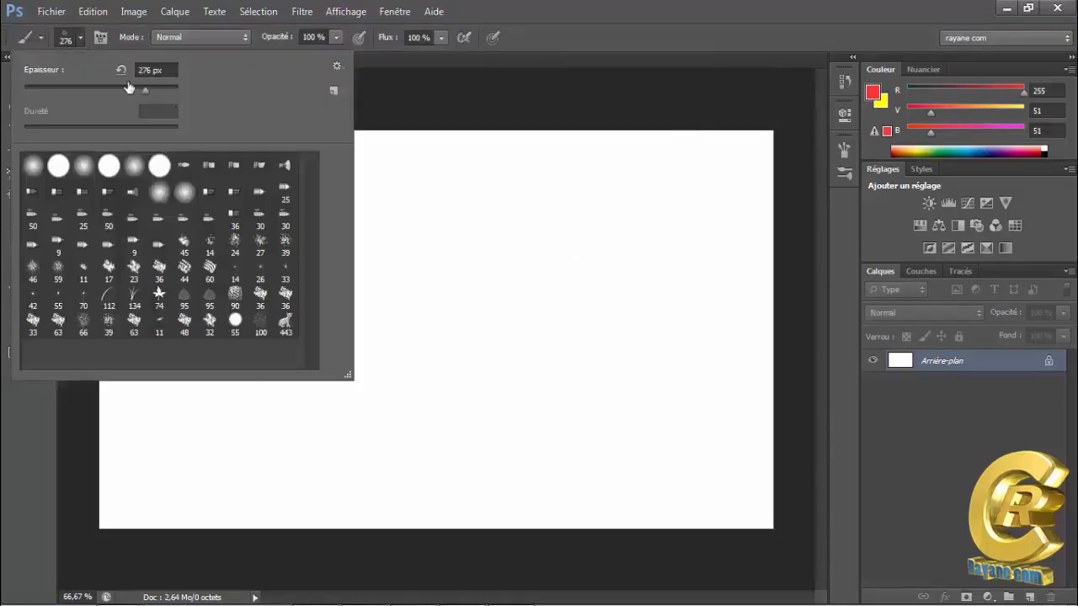
pyautogui.click(289, 329)
pyautogui.click(597, 14)
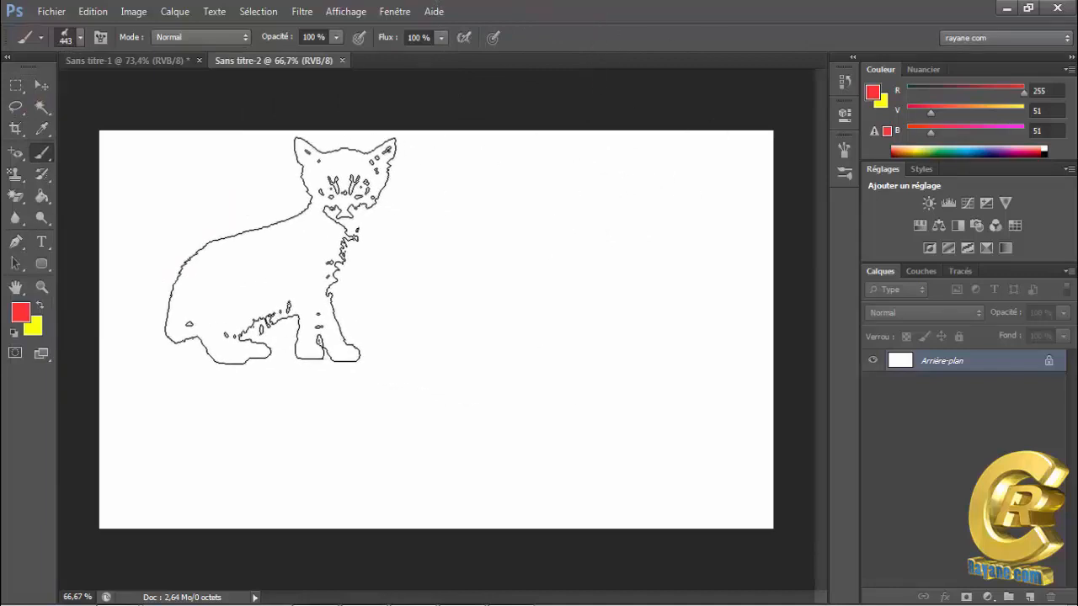
pyautogui.click(81, 37)
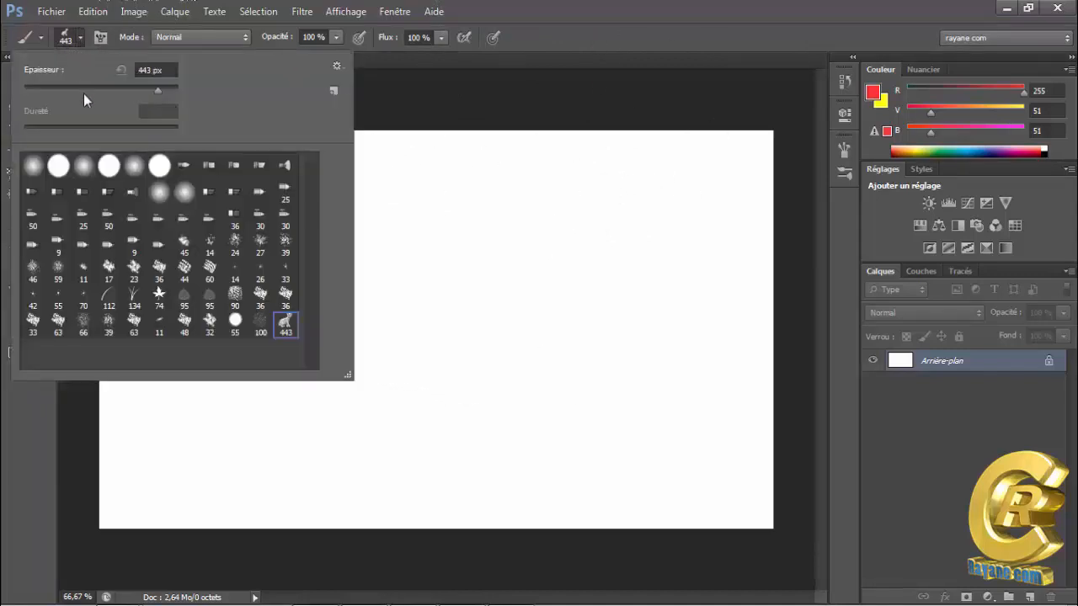
pyautogui.click(92, 87)
pyautogui.click(592, 8)
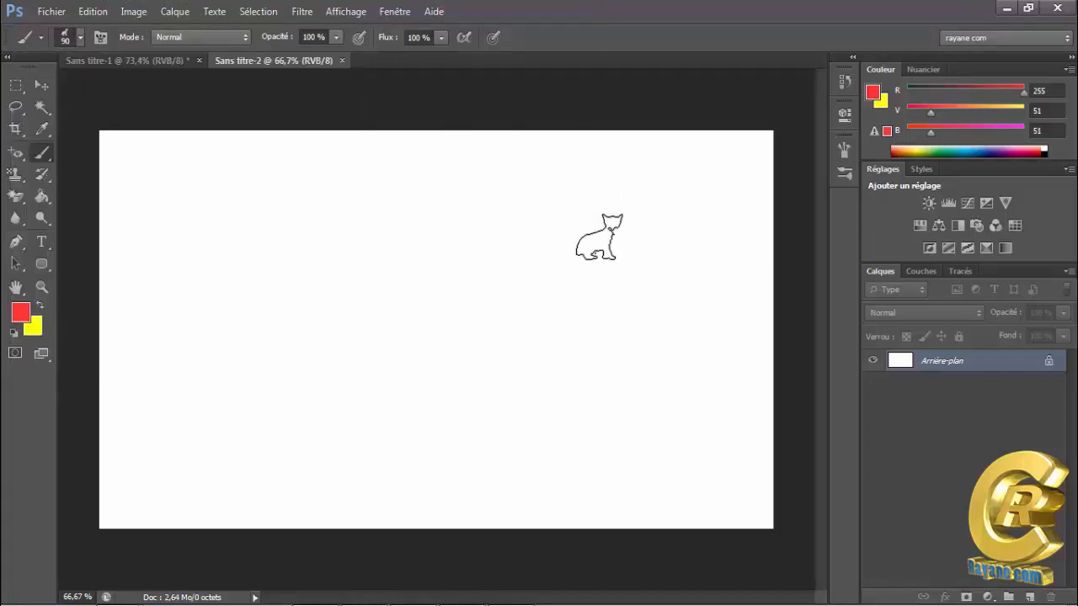
# Stamp five red kittens along the upper edge of the blank canvas
pyautogui.click(150, 164)
pyautogui.click(232, 176)
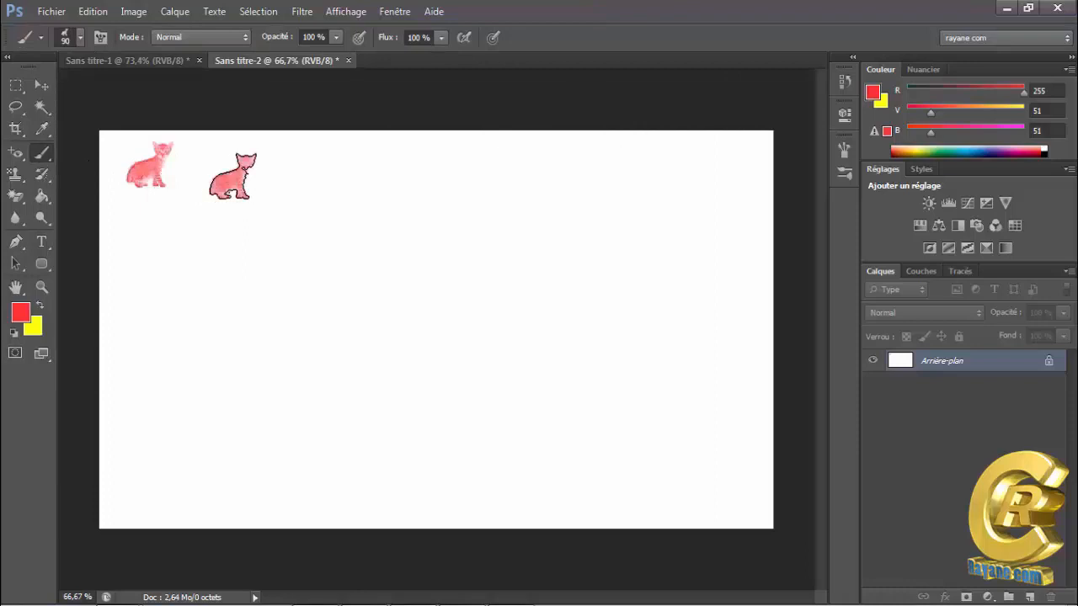
pyautogui.click(200, 156)
pyautogui.click(309, 160)
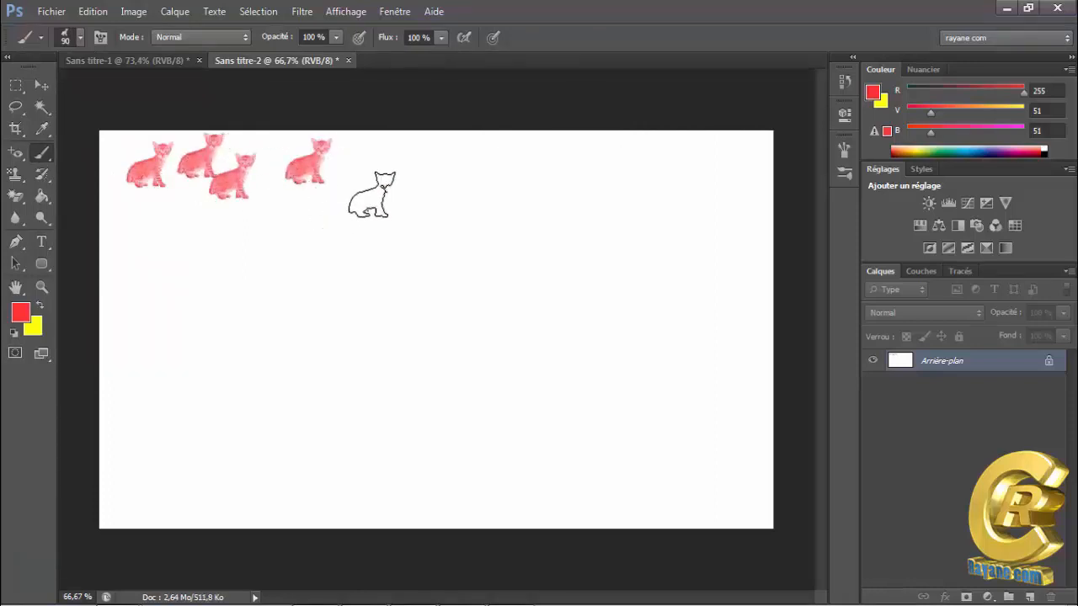
pyautogui.click(353, 160)
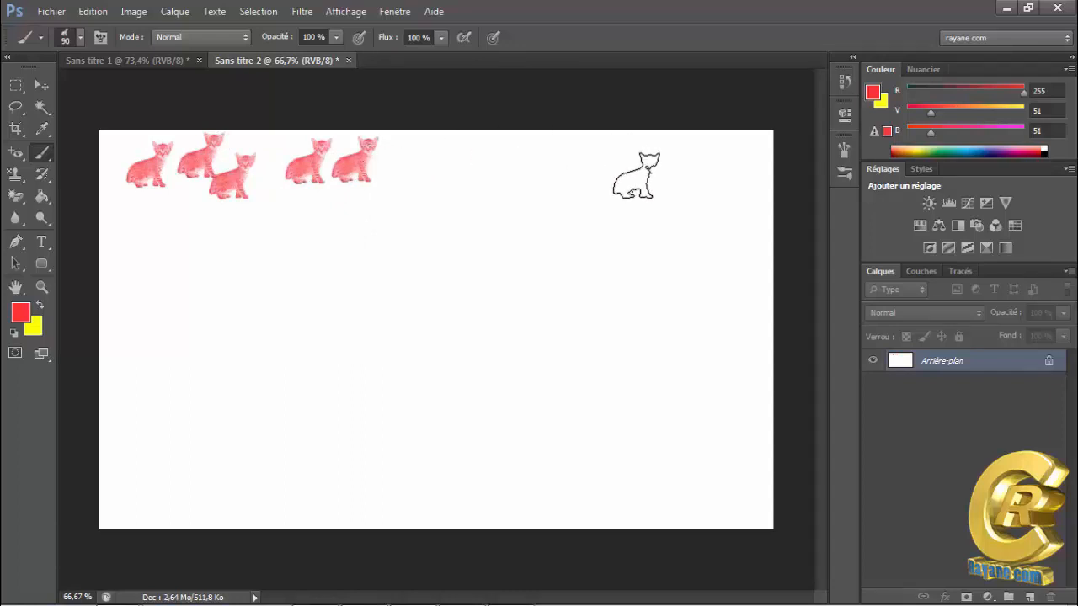
# Enable Dynamique de la couleur for the kitten brush and stamp about twenty kittens in varying colors across the canvas
pyautogui.click(843, 152)
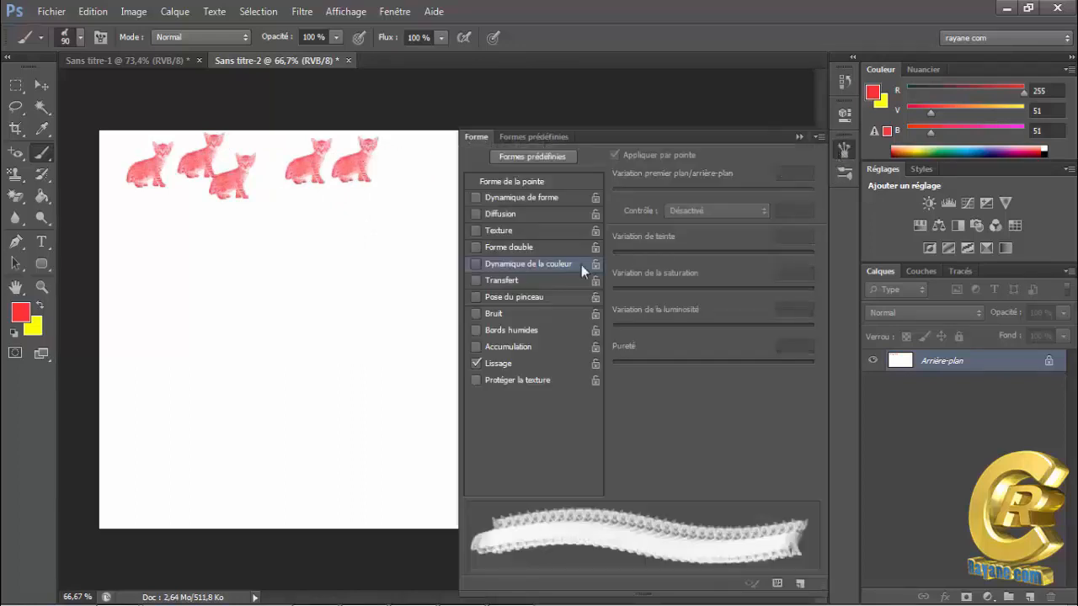
pyautogui.click(522, 265)
pyautogui.moveTo(141, 250)
pyautogui.mouseDown()
pyautogui.moveTo(215, 255)
pyautogui.moveTo(260, 244)
pyautogui.moveTo(329, 256)
pyautogui.moveTo(399, 219)
pyautogui.moveTo(429, 162)
pyautogui.moveTo(336, 205)
pyautogui.moveTo(277, 174)
pyautogui.mouseUp()
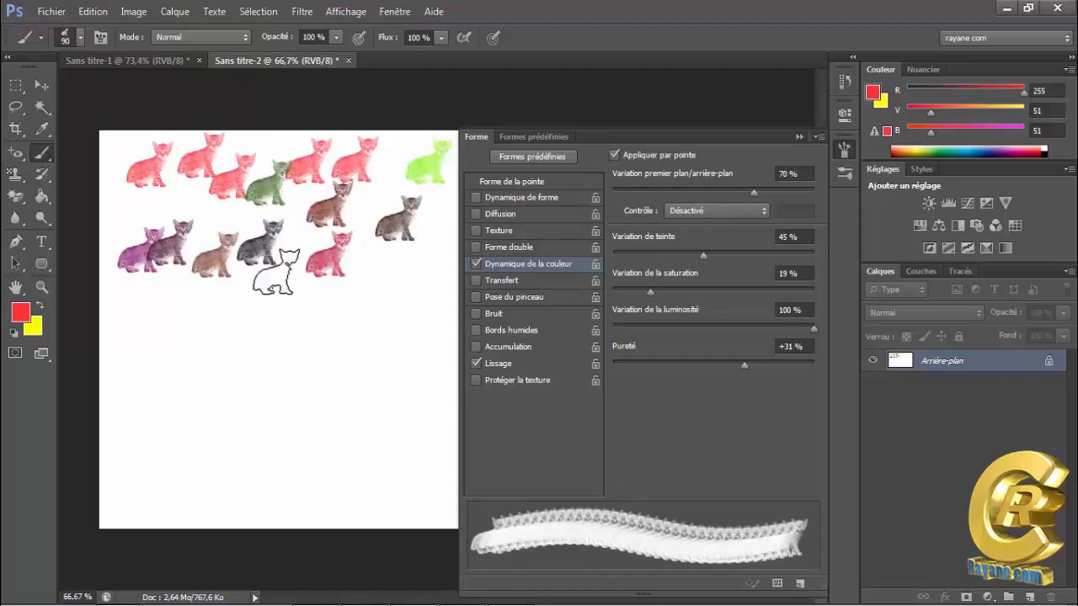
pyautogui.moveTo(182, 203)
pyautogui.mouseDown()
pyautogui.moveTo(149, 208)
pyautogui.moveTo(153, 289)
pyautogui.moveTo(199, 310)
pyautogui.moveTo(249, 297)
pyautogui.moveTo(326, 325)
pyautogui.moveTo(375, 307)
pyautogui.moveTo(413, 265)
pyautogui.moveTo(435, 294)
pyautogui.moveTo(405, 346)
pyautogui.moveTo(342, 370)
pyautogui.moveTo(264, 354)
pyautogui.moveTo(193, 373)
pyautogui.moveTo(145, 348)
pyautogui.mouseUp()
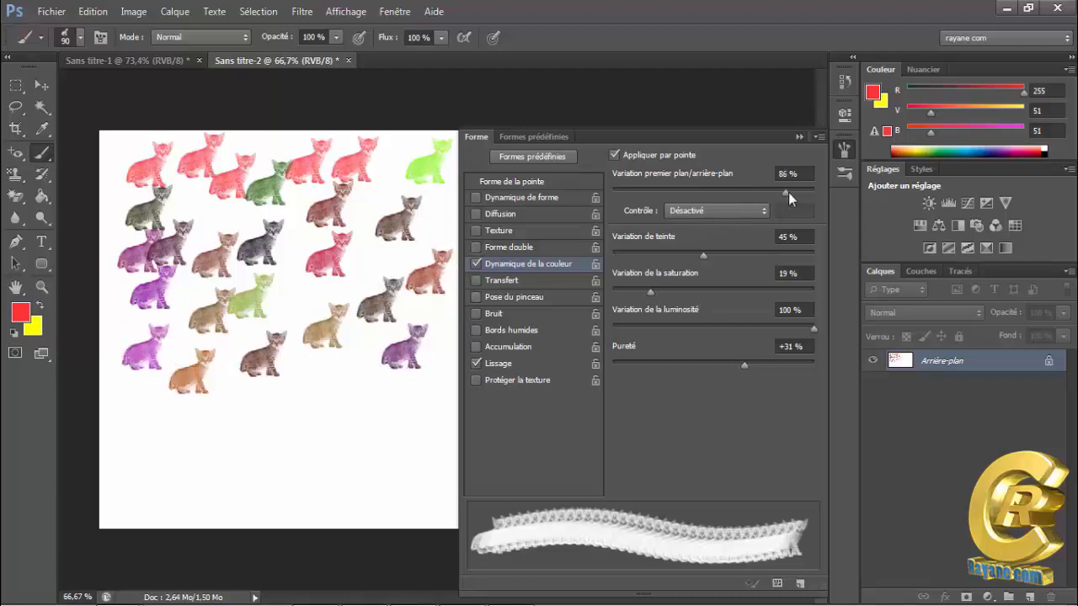
# Set Variation premier plan/arrière-plan to 89 % and stamp three more kittens below the others
pyautogui.moveTo(788, 192); pyautogui.dragTo(792, 192)
pyautogui.moveTo(312, 379)
pyautogui.mouseDown()
pyautogui.moveTo(280, 404)
pyautogui.moveTo(196, 415)
pyautogui.moveTo(209, 446)
pyautogui.mouseUp()
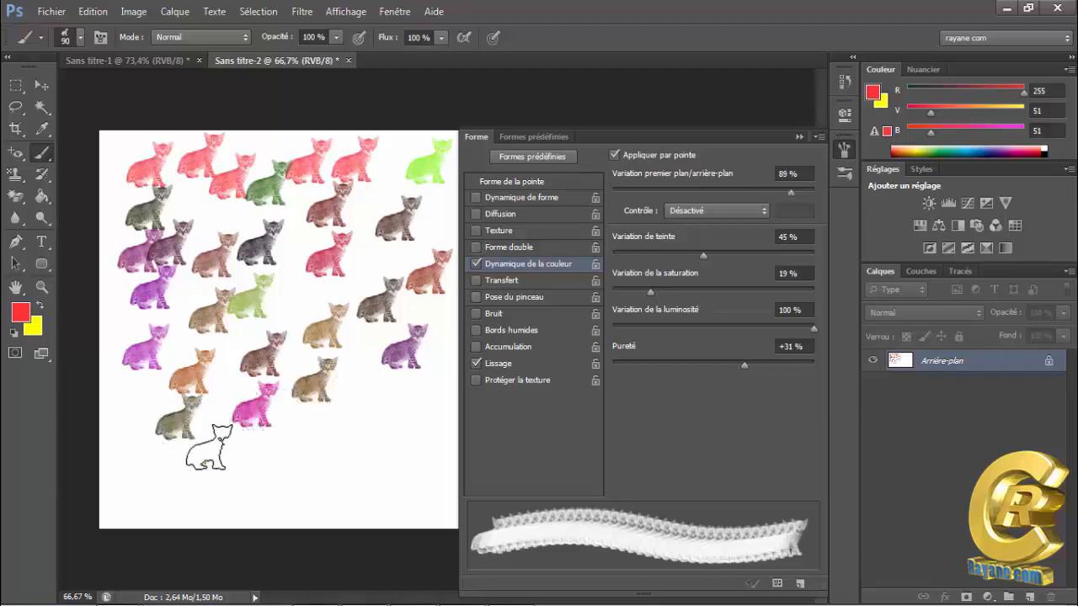
# Replace Dynamique de la couleur with Dynamique de forme, set Diamètre minimal to 76 %, and stamp three red kittens below the coloured row
pyautogui.click(295, 287)
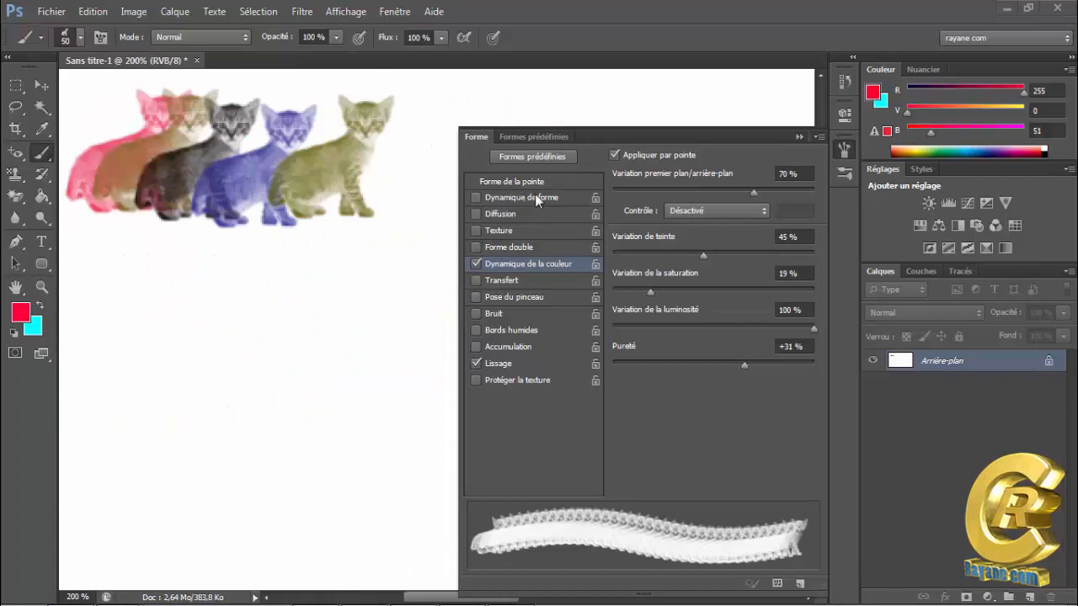
pyautogui.click(477, 264)
pyautogui.click(504, 202)
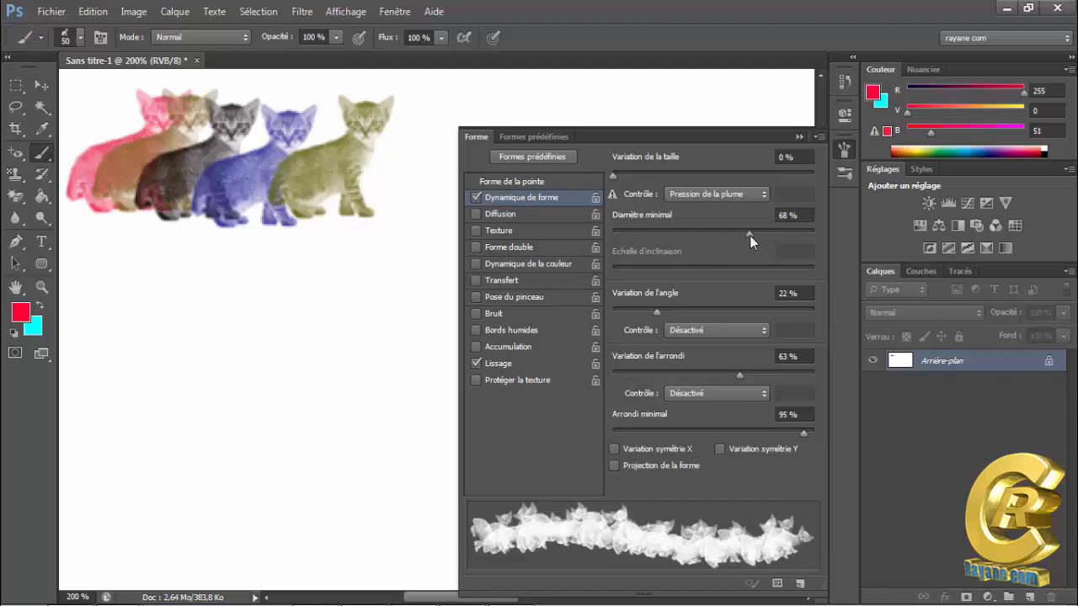
pyautogui.click(156, 280)
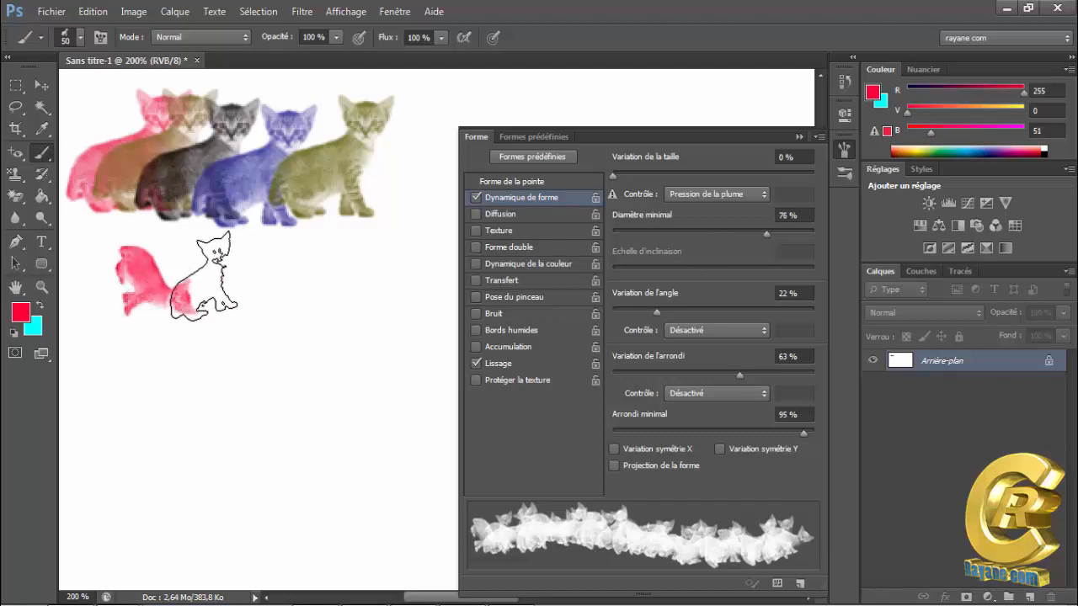
pyautogui.click(221, 281)
pyautogui.click(299, 272)
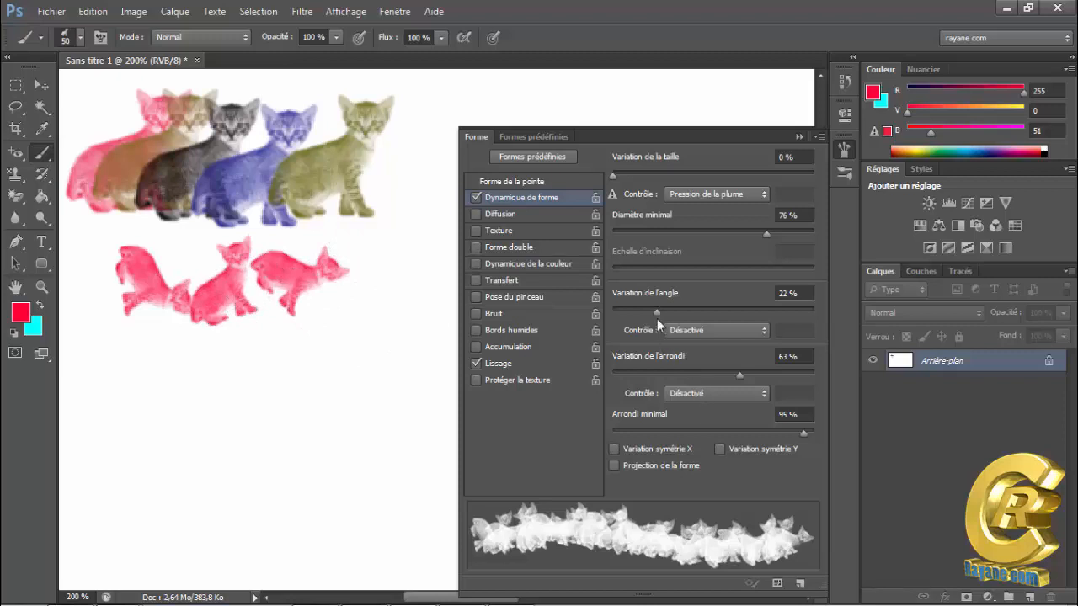
# Set Variation de l'angle to 69 %, stamp two kittens, raise Diamètre minimal to 94 %, and stamp two more
pyautogui.moveTo(657, 312)
pyautogui.mouseDown()
pyautogui.moveTo(762, 313)
pyautogui.moveTo(751, 312)
pyautogui.mouseUp()
pyautogui.click(109, 372)
pyautogui.click(187, 366)
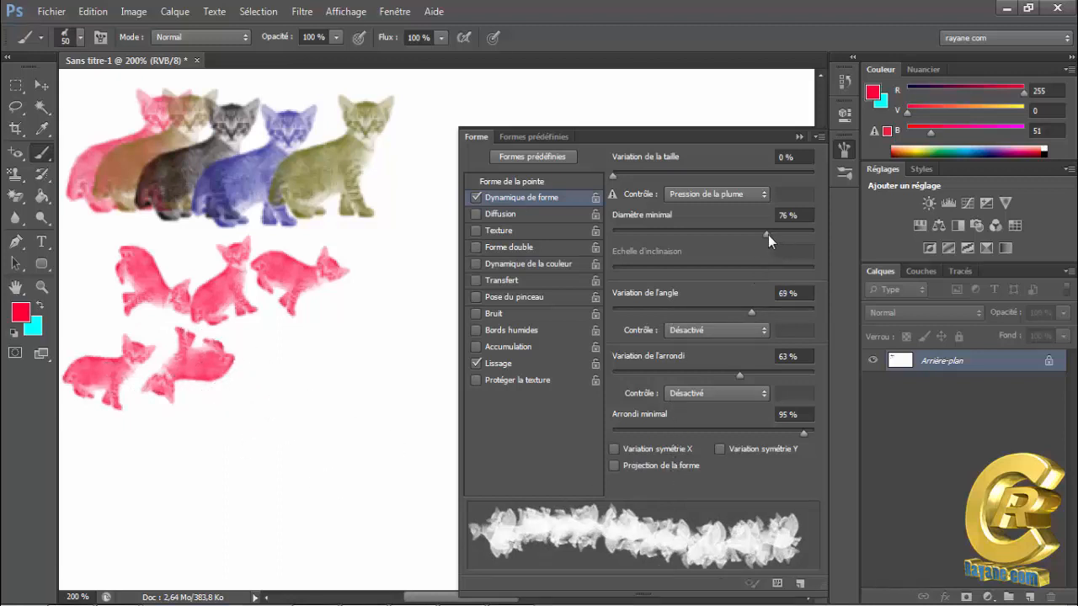
pyautogui.moveTo(831, 237); pyautogui.dragTo(801, 235)
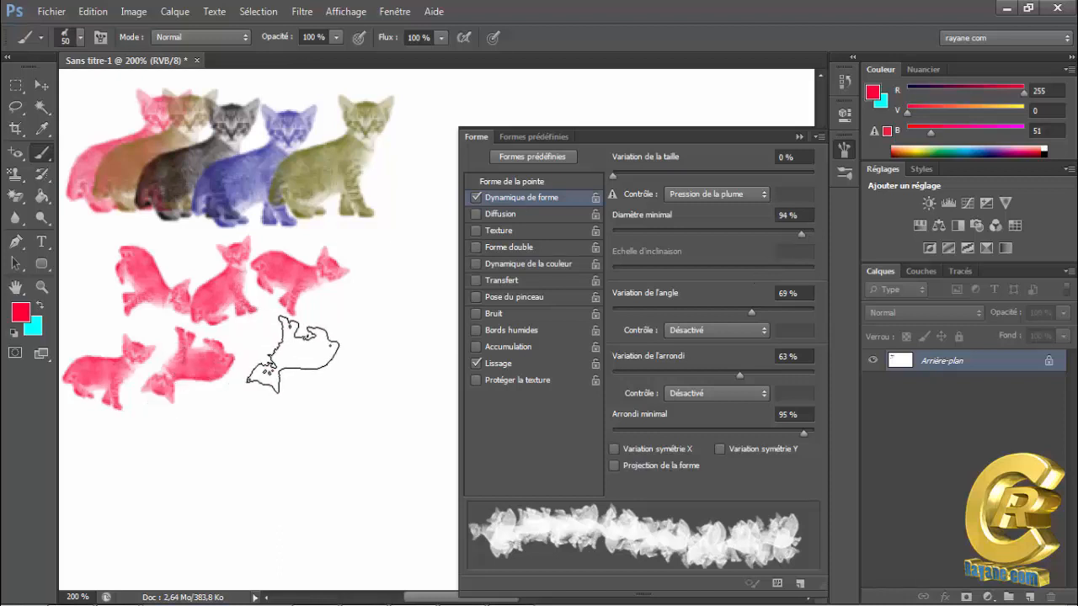
pyautogui.click(294, 355)
pyautogui.click(386, 304)
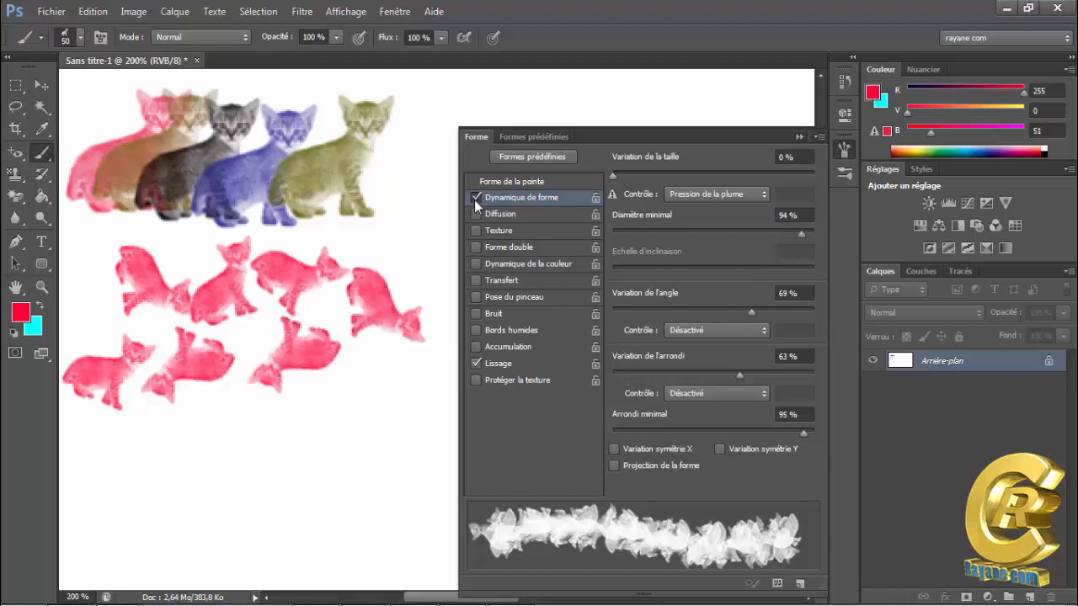
# Replace Dynamique de forme with Diffusion, set Nombre to 4, and stamp scattered red kittens across the canvas
pyautogui.click(476, 198)
pyautogui.click(499, 215)
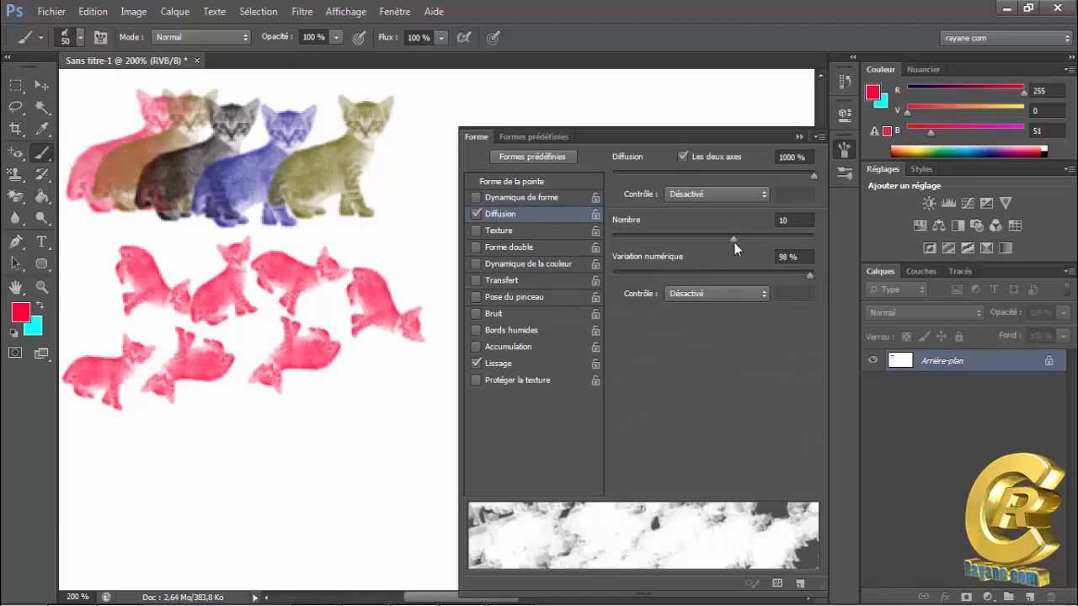
pyautogui.moveTo(733, 238); pyautogui.dragTo(656, 241)
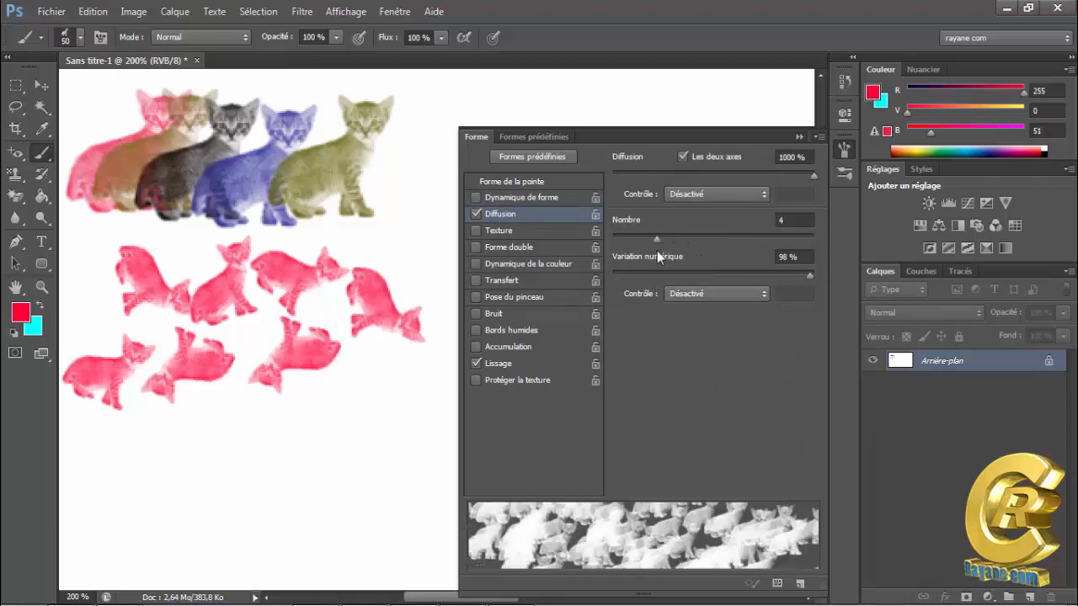
pyautogui.click(799, 137)
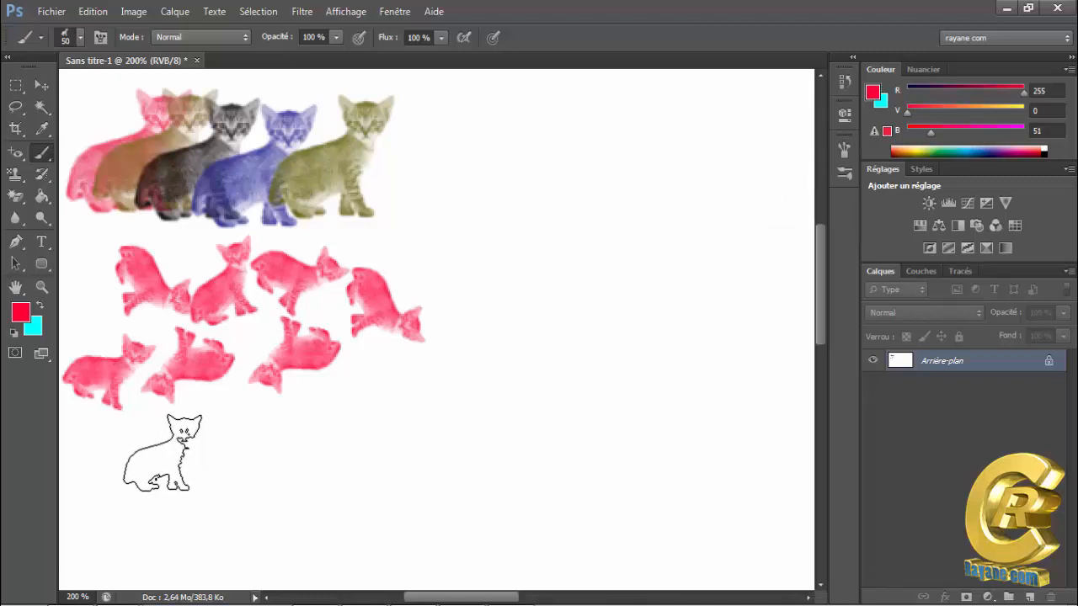
pyautogui.click(163, 452)
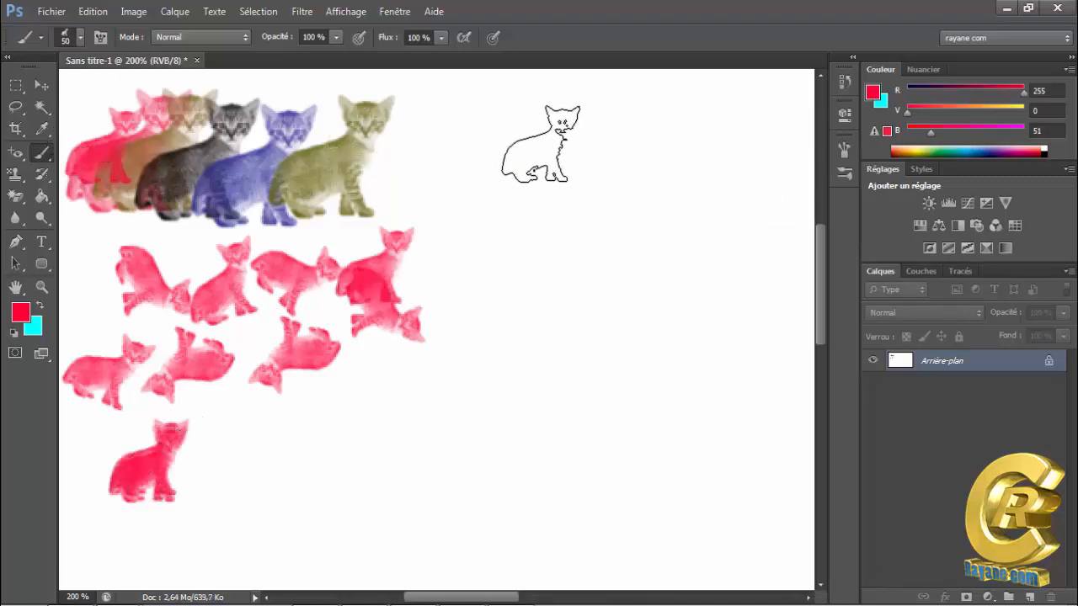
pyautogui.click(540, 161)
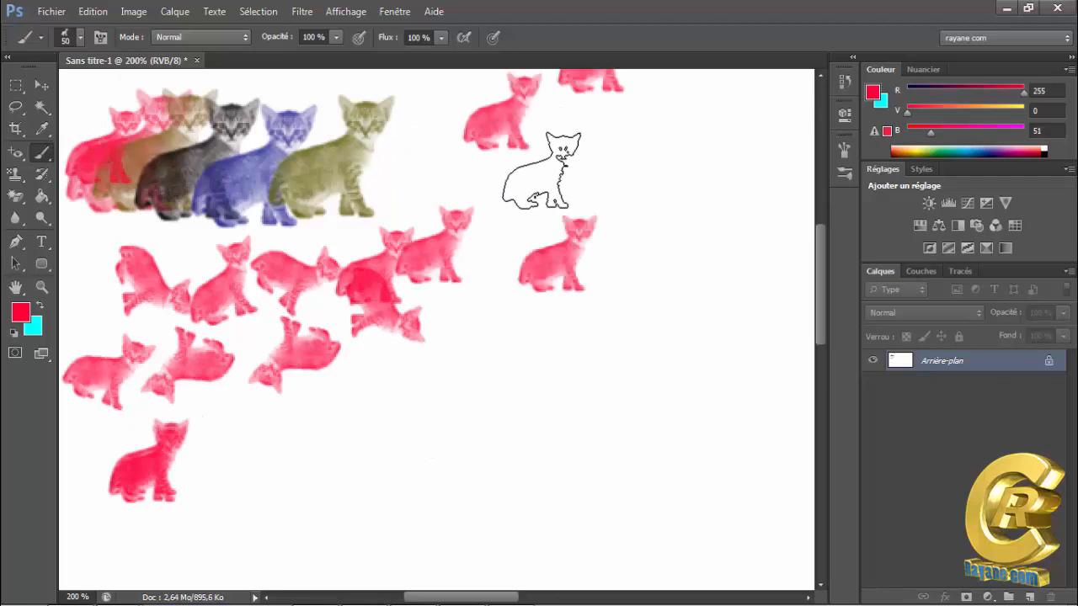
pyautogui.click(624, 168)
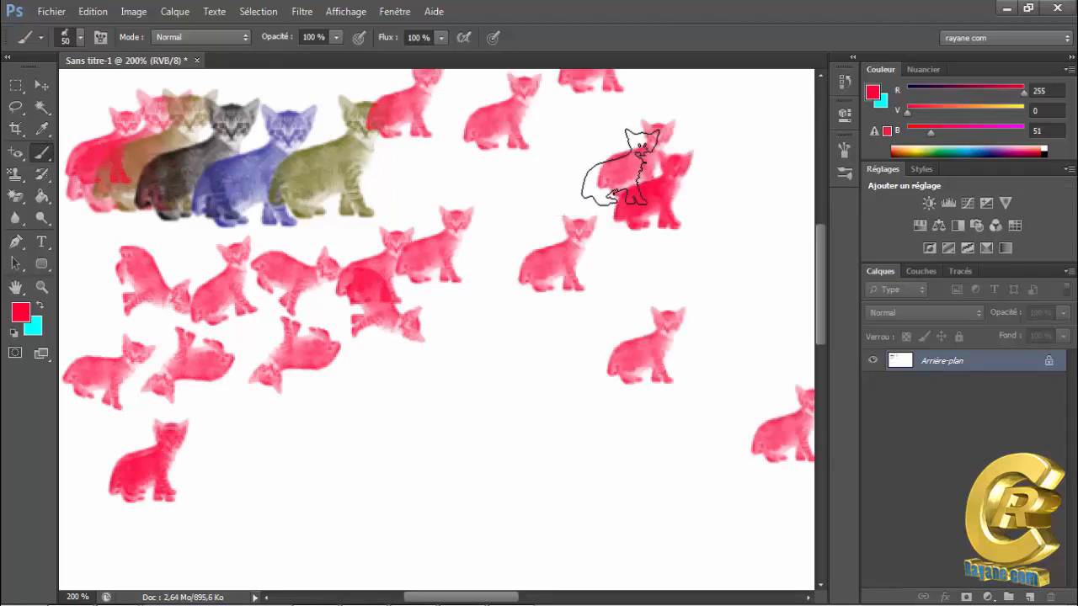
# Raise the Diffusion Nombre to 16, reduce the brush size to 30 px, and paint scattered small kittens across the canvas
pyautogui.press('F5')
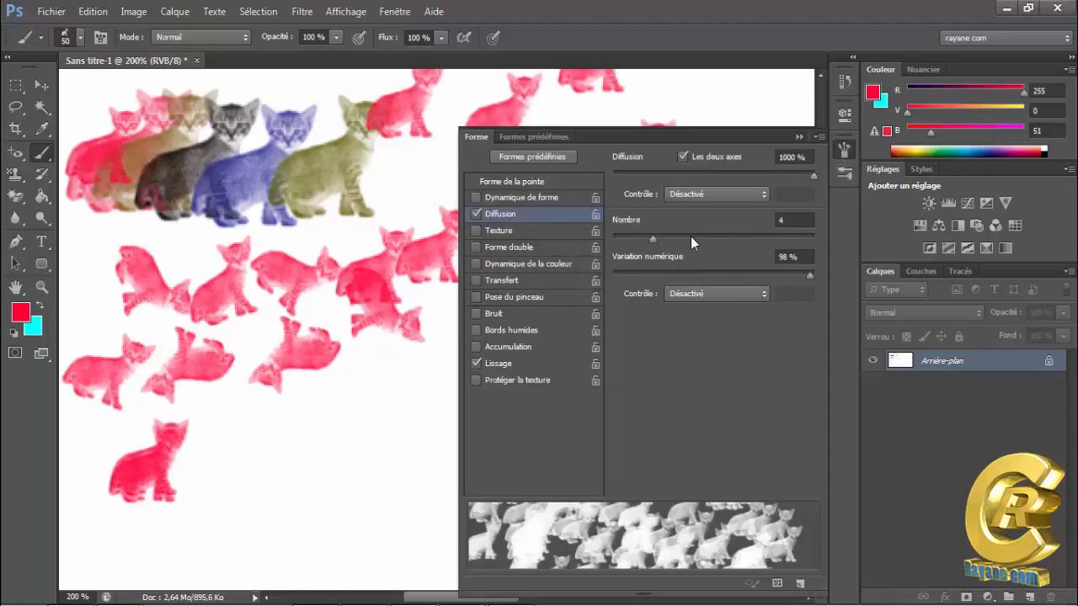
pyautogui.moveTo(652, 240); pyautogui.dragTo(812, 233)
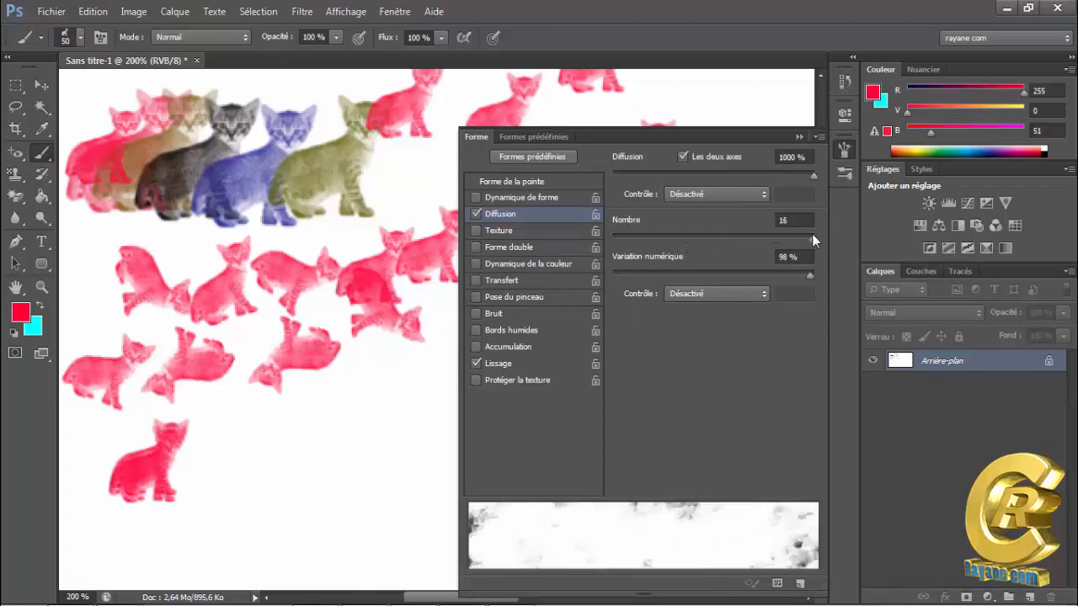
pyautogui.click(798, 137)
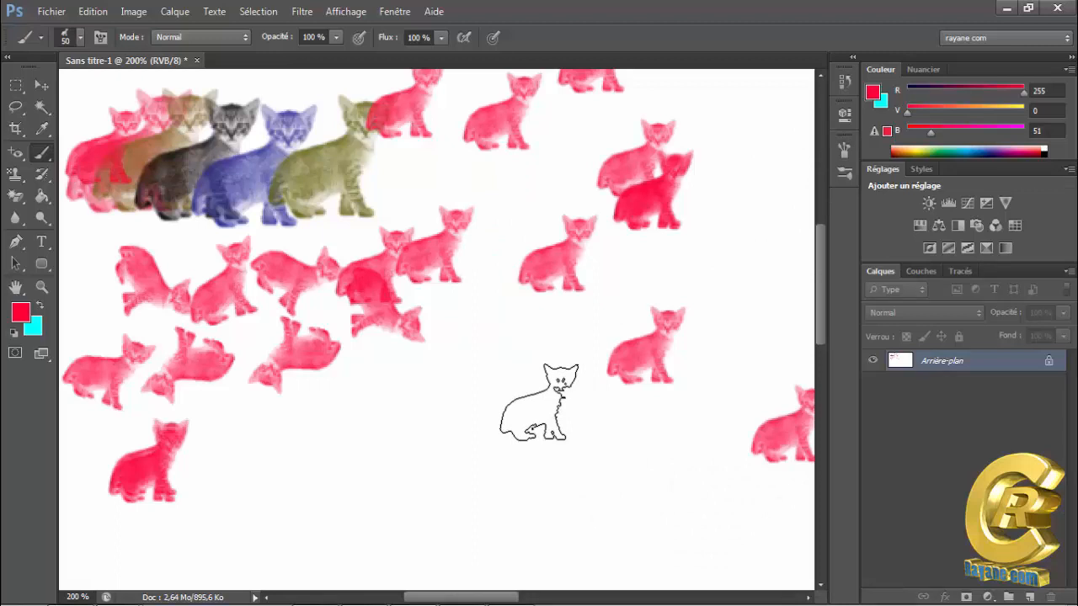
pyautogui.press('[')
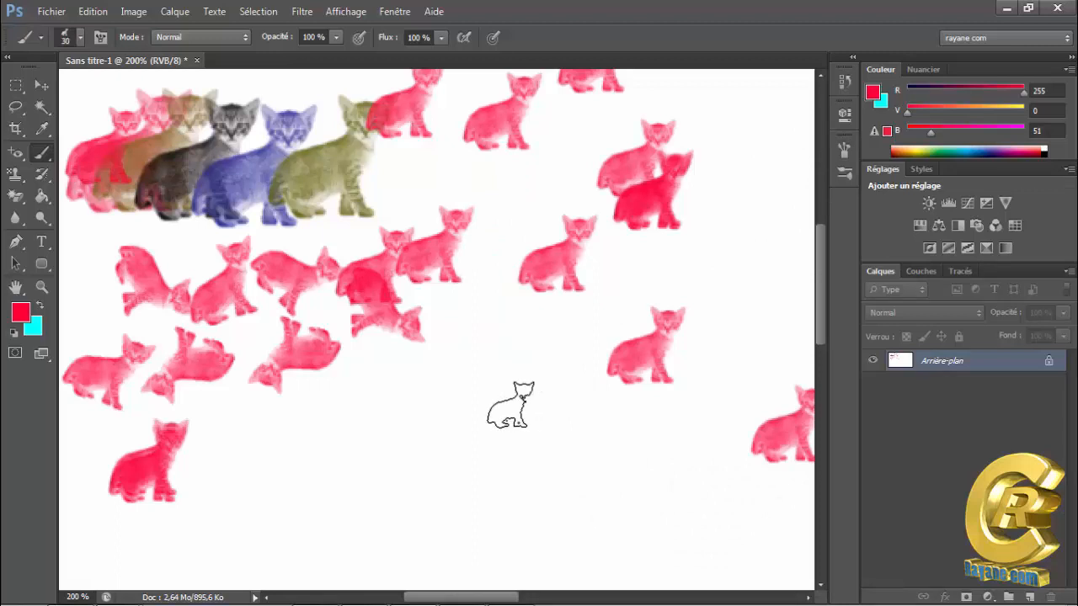
pyautogui.moveTo(449, 441); pyautogui.dragTo(543, 364)
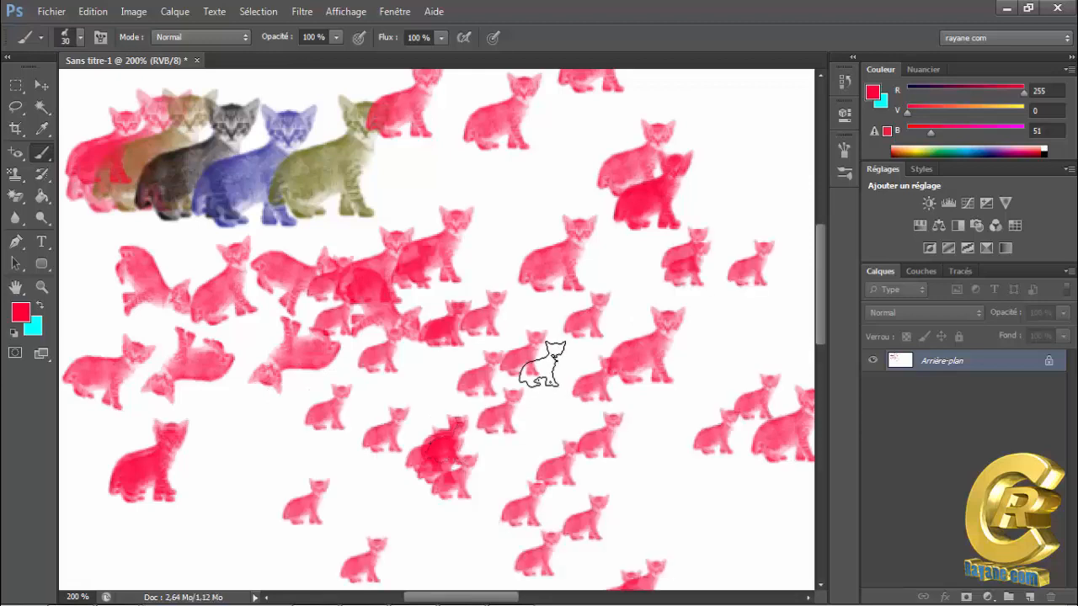
# Disable Diffusion and enable Texture for the kitten brush
pyautogui.click(851, 149)
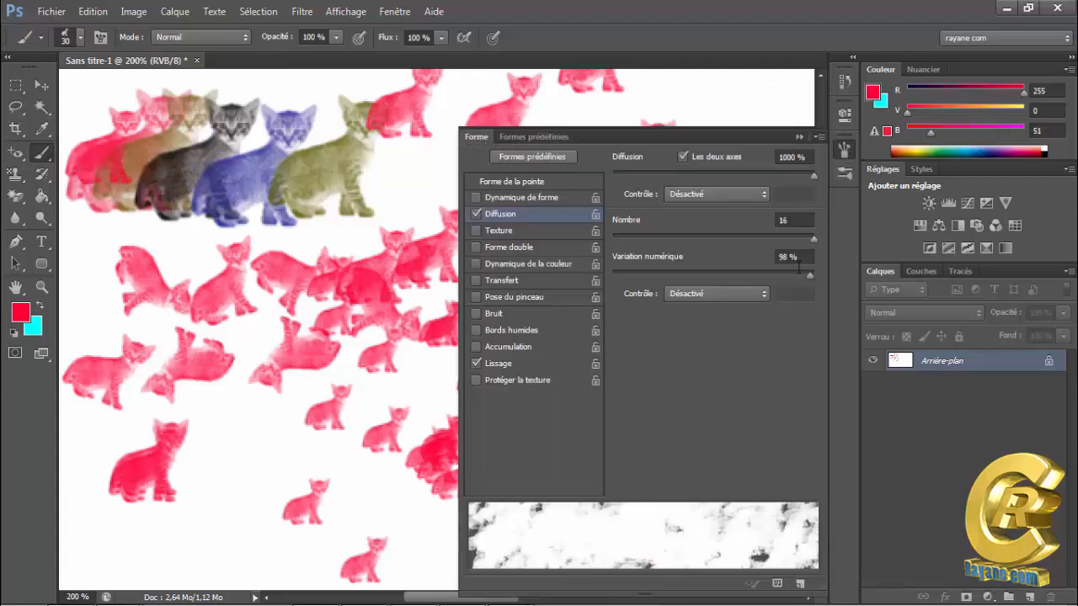
pyautogui.click(477, 214)
pyautogui.click(518, 229)
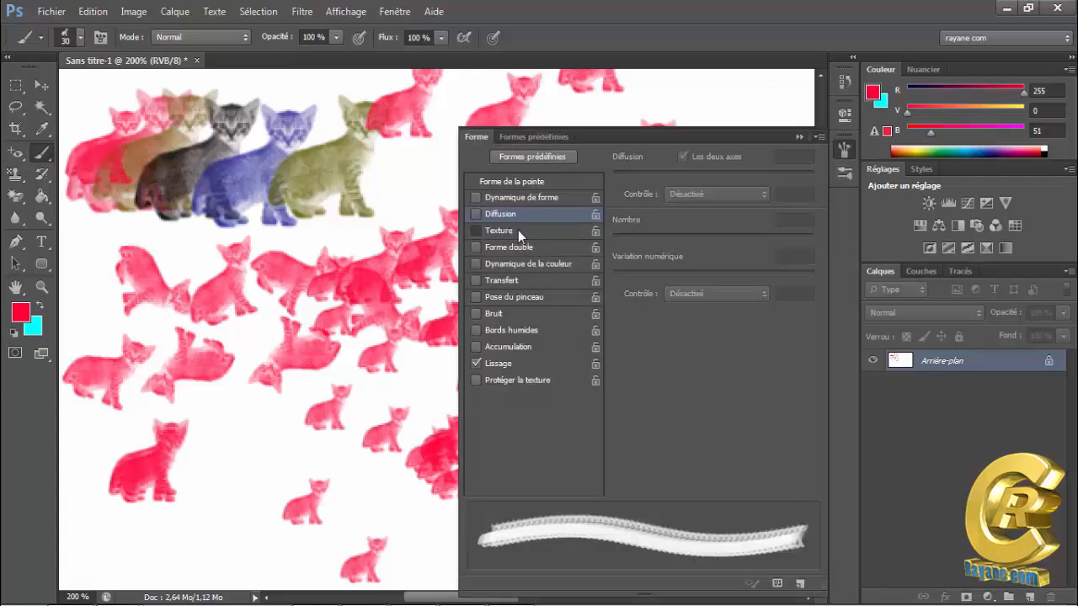
# Clear all the kittens by reverting the document to its initial Sans titre-1 state in the history
pyautogui.click(844, 80)
pyautogui.moveTo(816, 108); pyautogui.dragTo(822, 91)
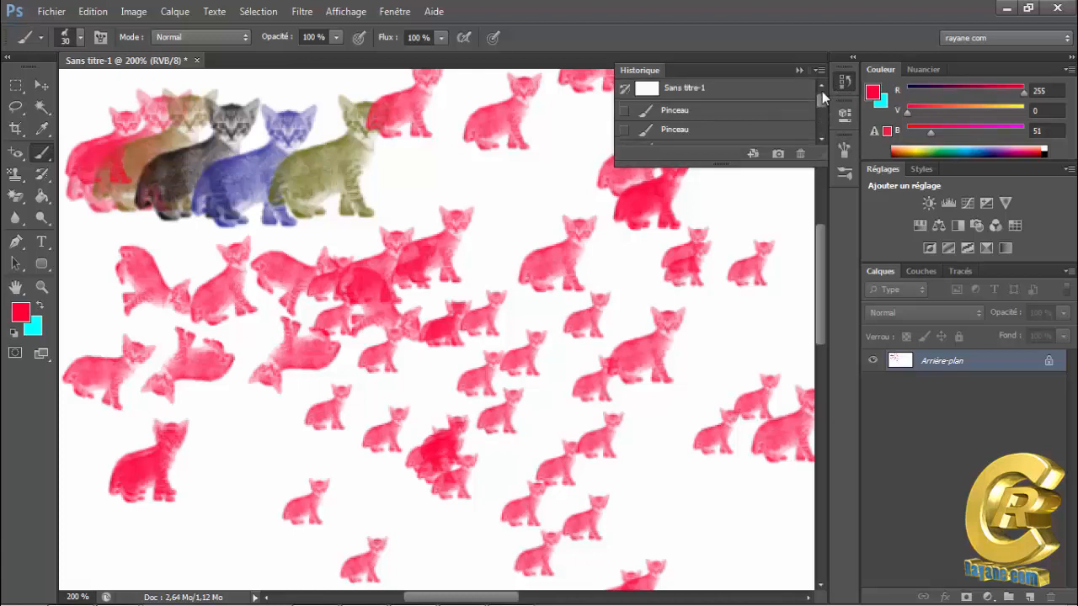
pyautogui.click(752, 91)
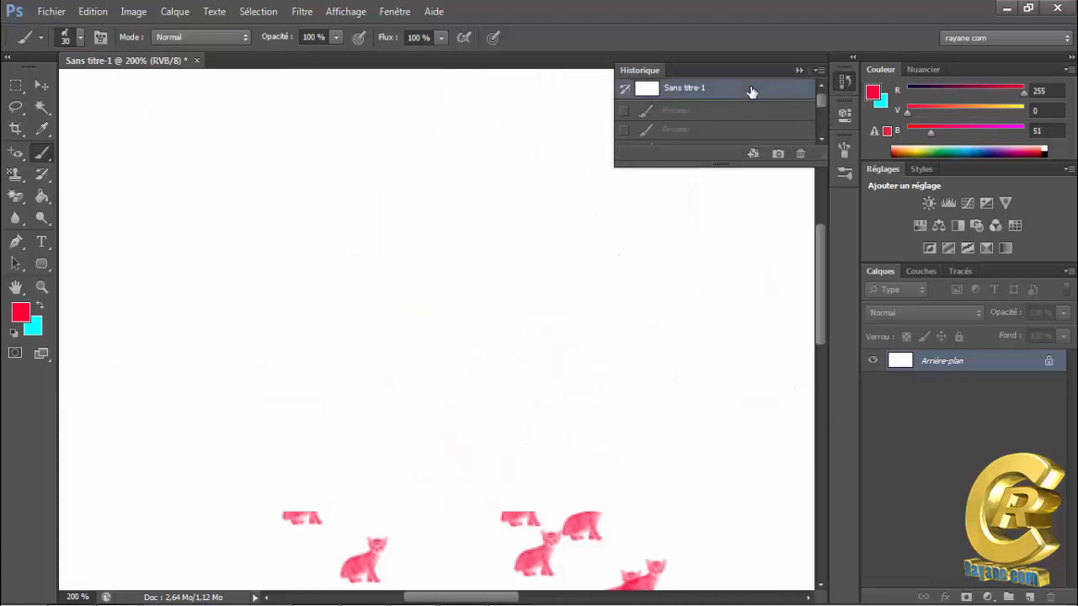
pyautogui.click(798, 70)
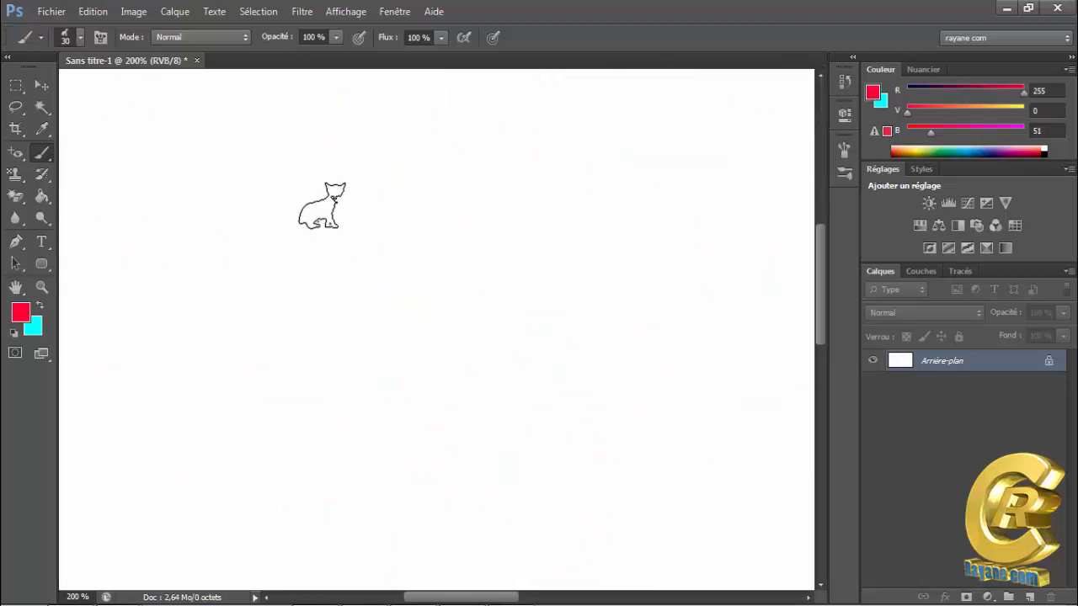
# Keep the multicoloured pattern as the brush texture, enlarge the kitten brush to 70 px, and stamp two kittens side by side
pyautogui.click(839, 152)
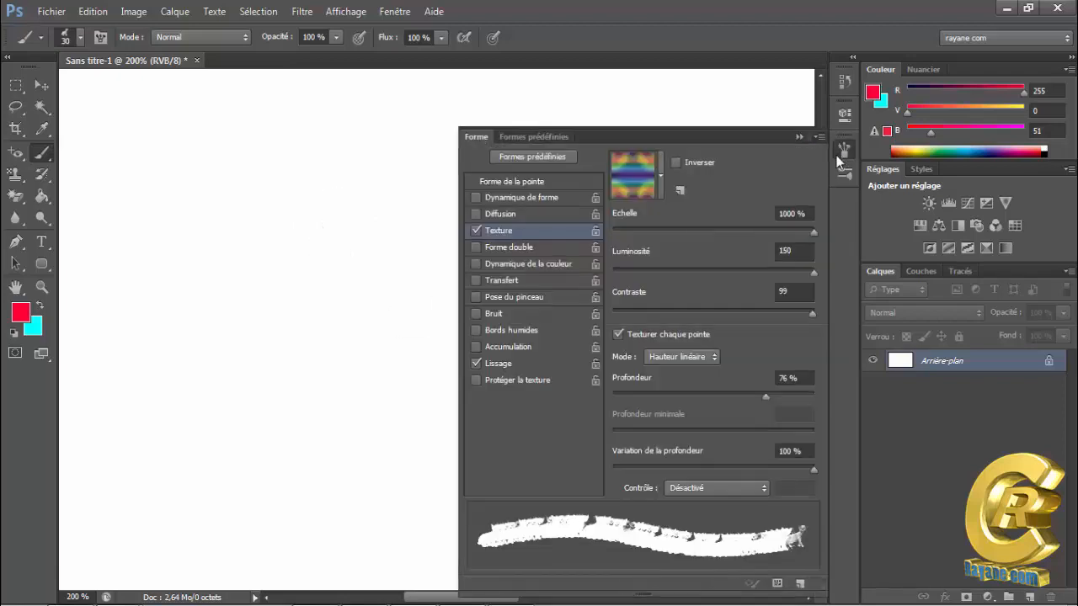
pyautogui.click(659, 176)
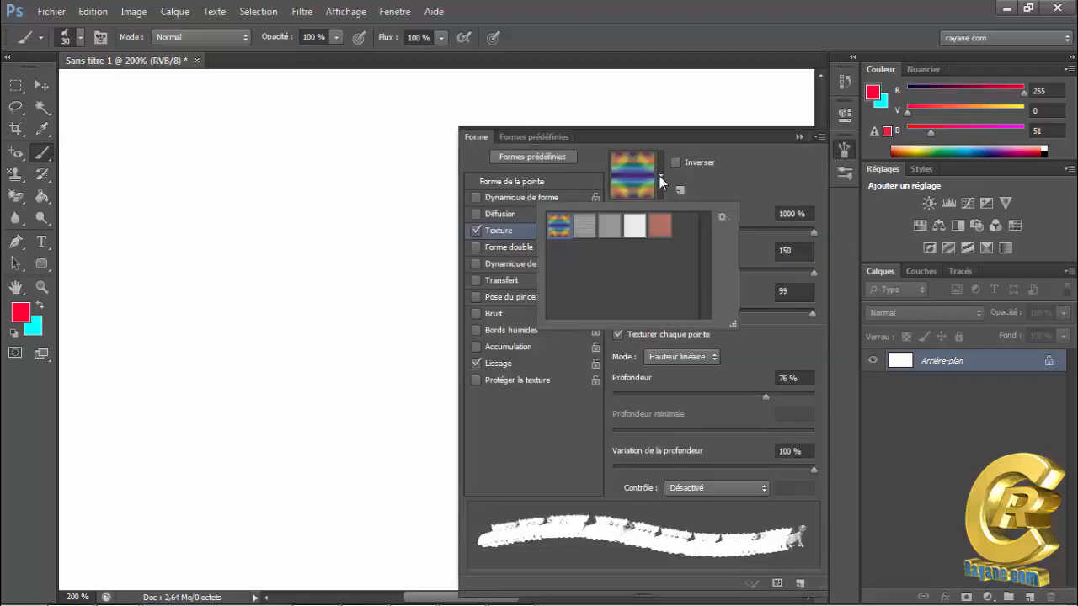
pyautogui.click(660, 176)
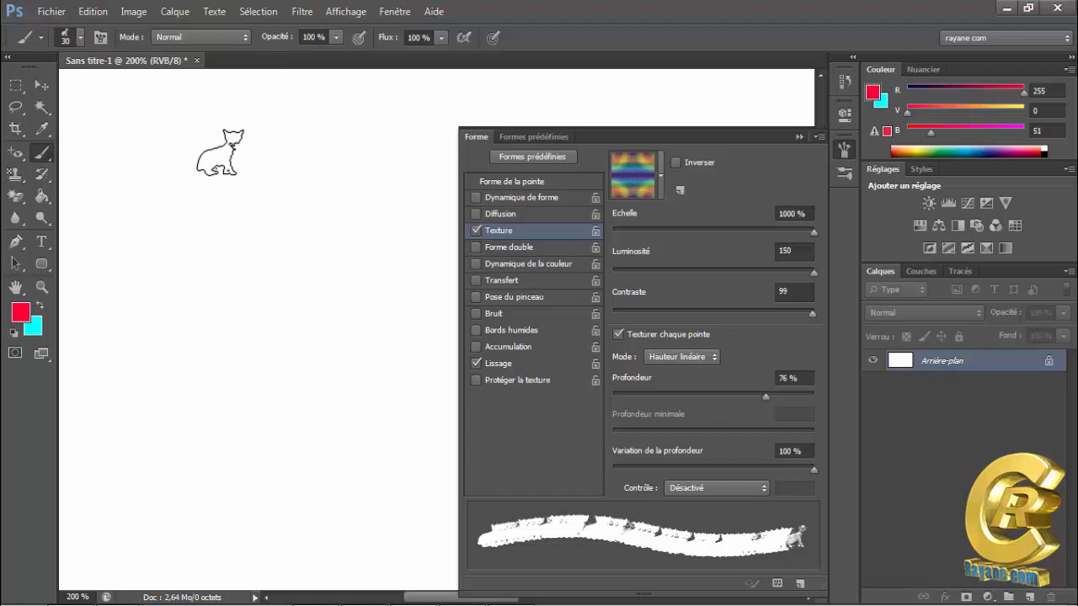
pyautogui.press(']')
pyautogui.press(']')
pyautogui.press(']')
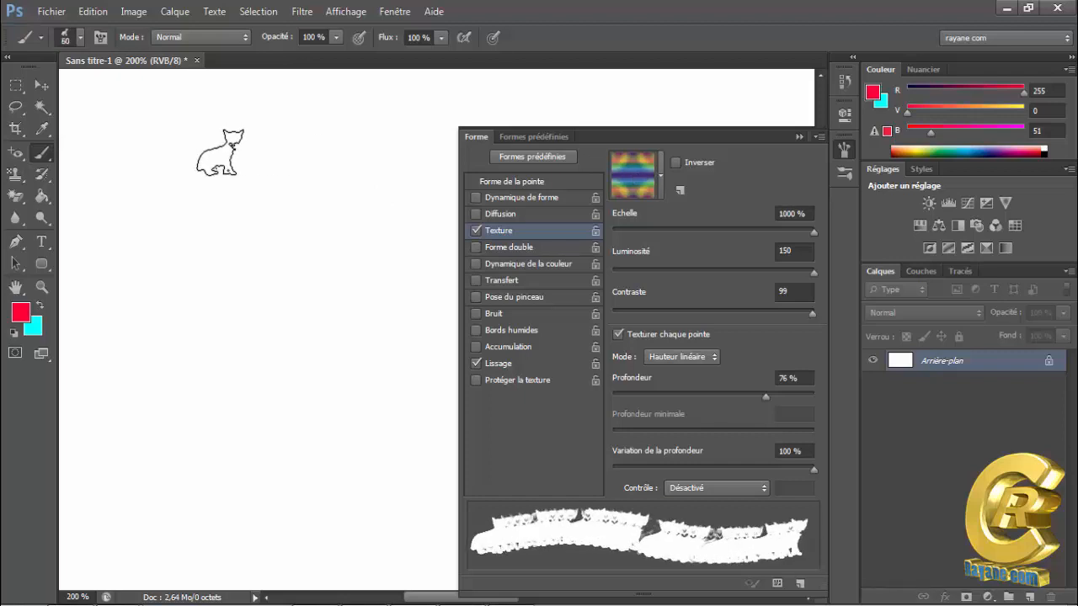
pyautogui.press(']')
pyautogui.press(']')
pyautogui.press(']')
pyautogui.press(']')
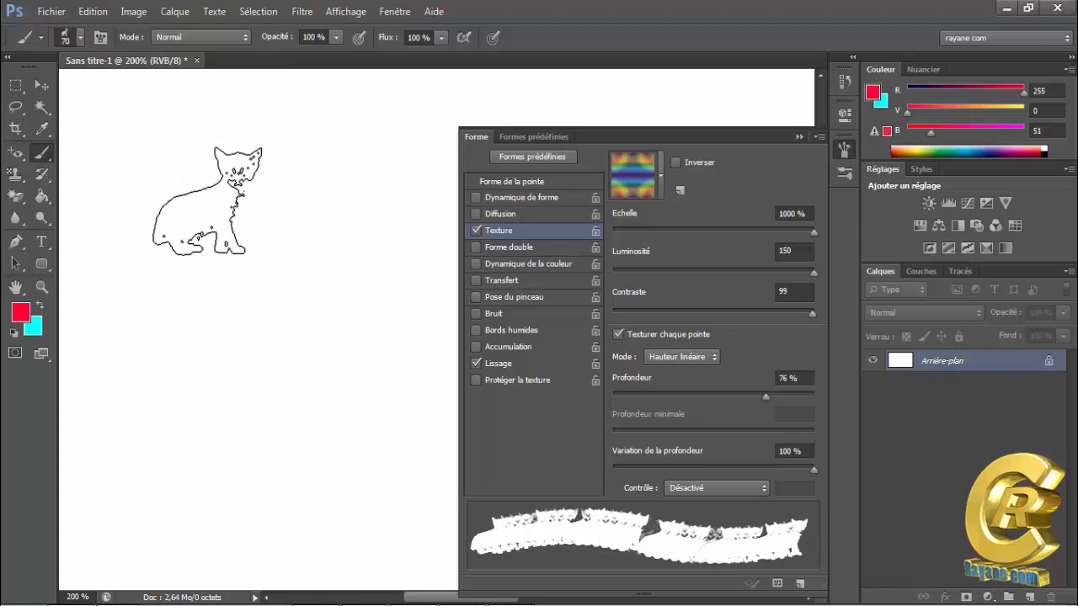
pyautogui.click(207, 201)
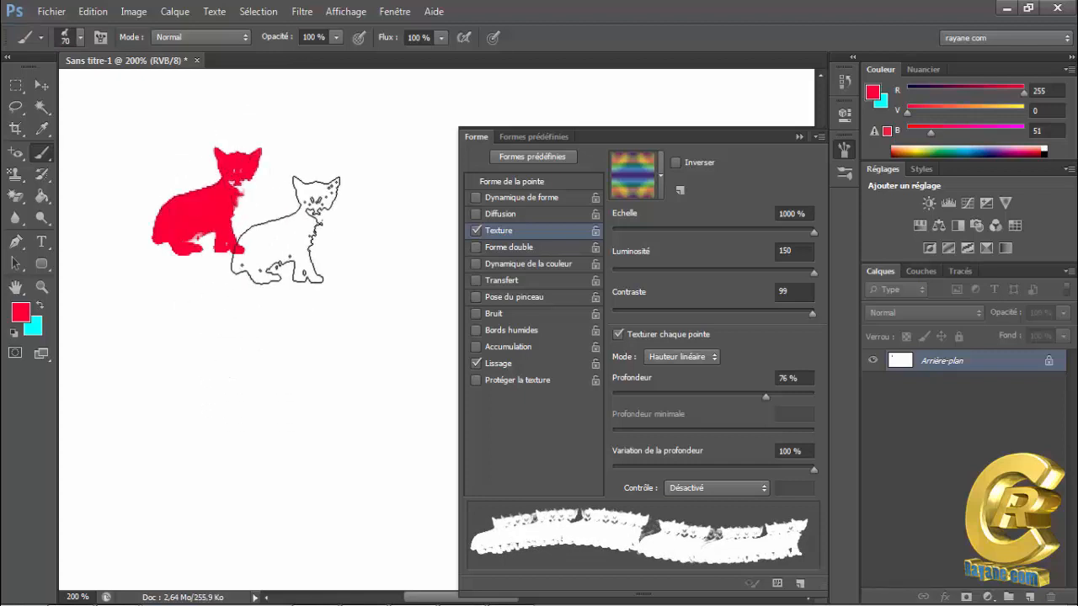
pyautogui.click(305, 213)
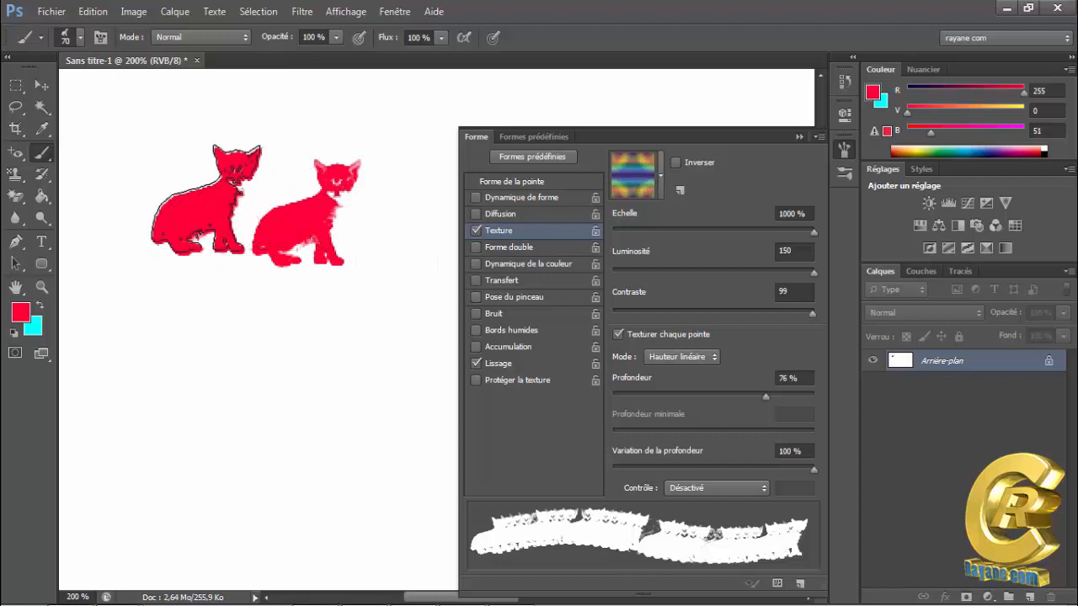
# Change the brush texture to the grey woven pattern beside the multicoloured one and stamp two kittens below the first pair
pyautogui.click(659, 177)
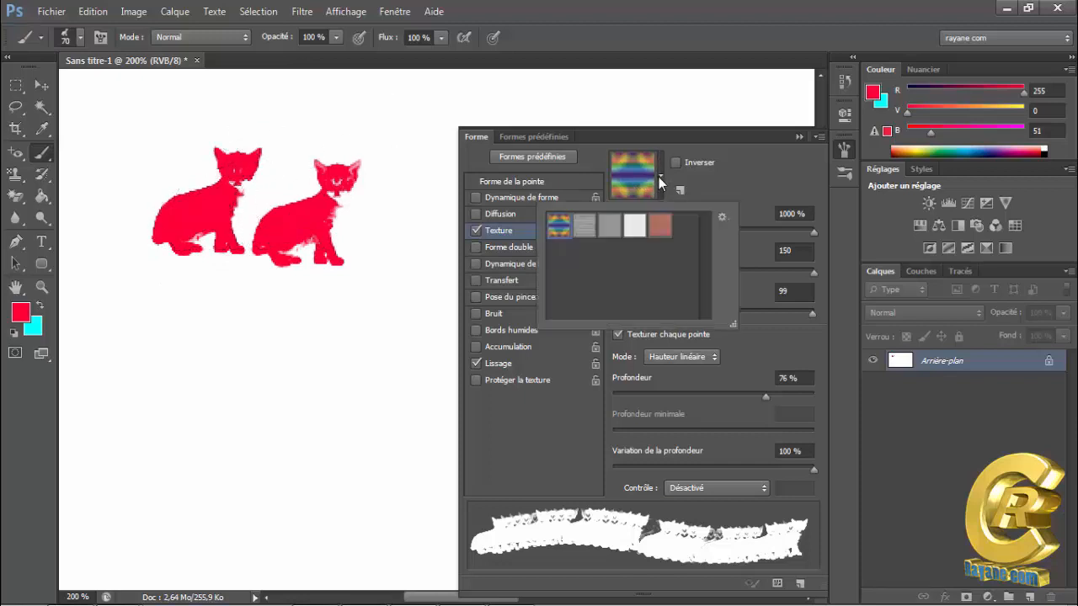
pyautogui.click(597, 230)
pyautogui.click(741, 182)
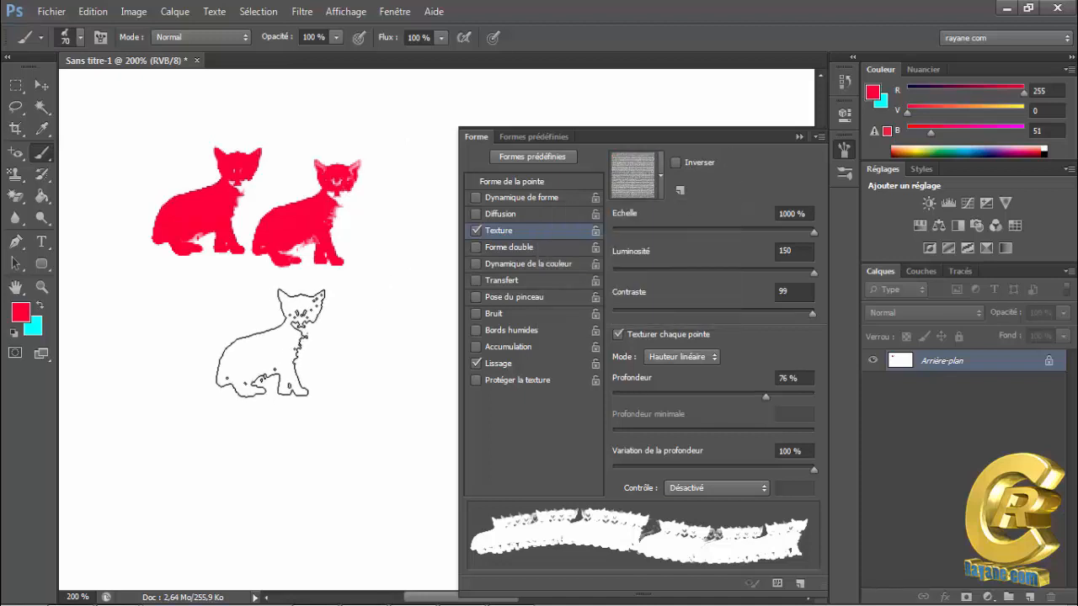
pyautogui.click(199, 340)
pyautogui.click(332, 339)
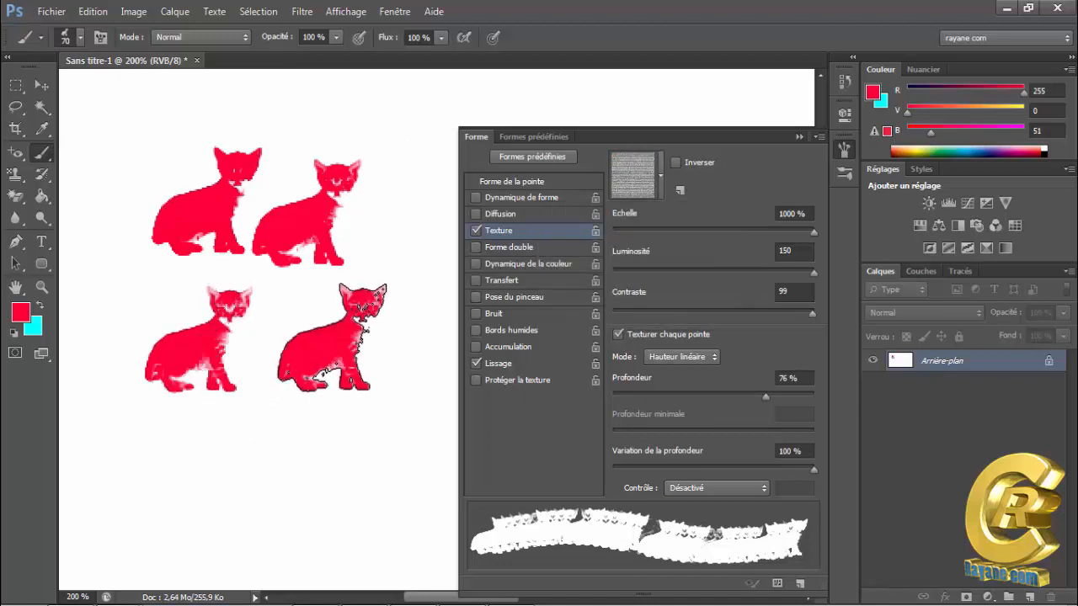
# Change the brush texture to the white pattern and stamp a kitten above the first pair
pyautogui.click(658, 178)
pyautogui.click(636, 228)
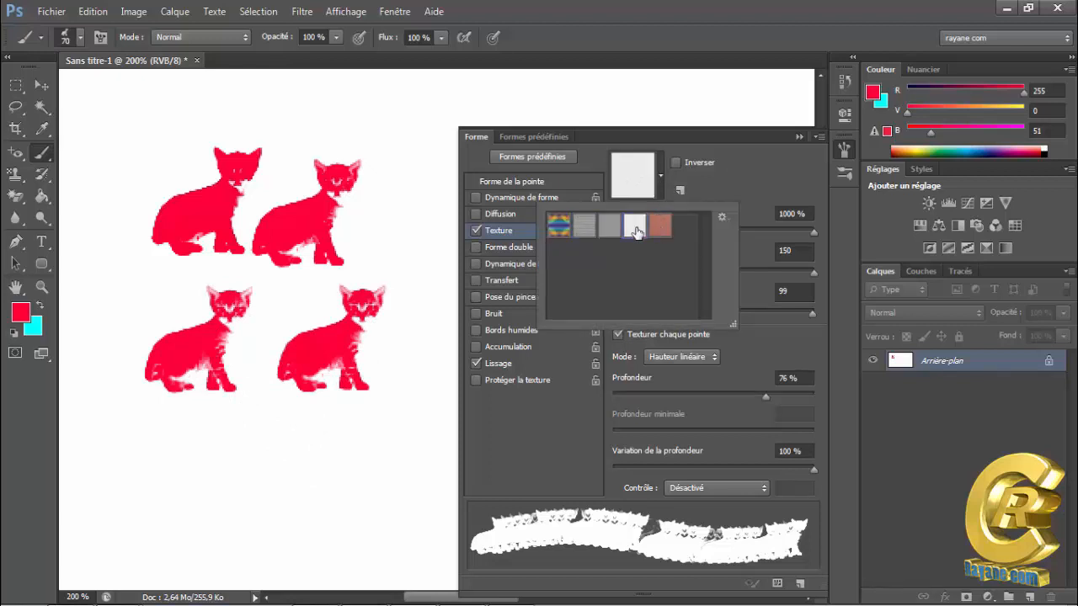
pyautogui.click(320, 125)
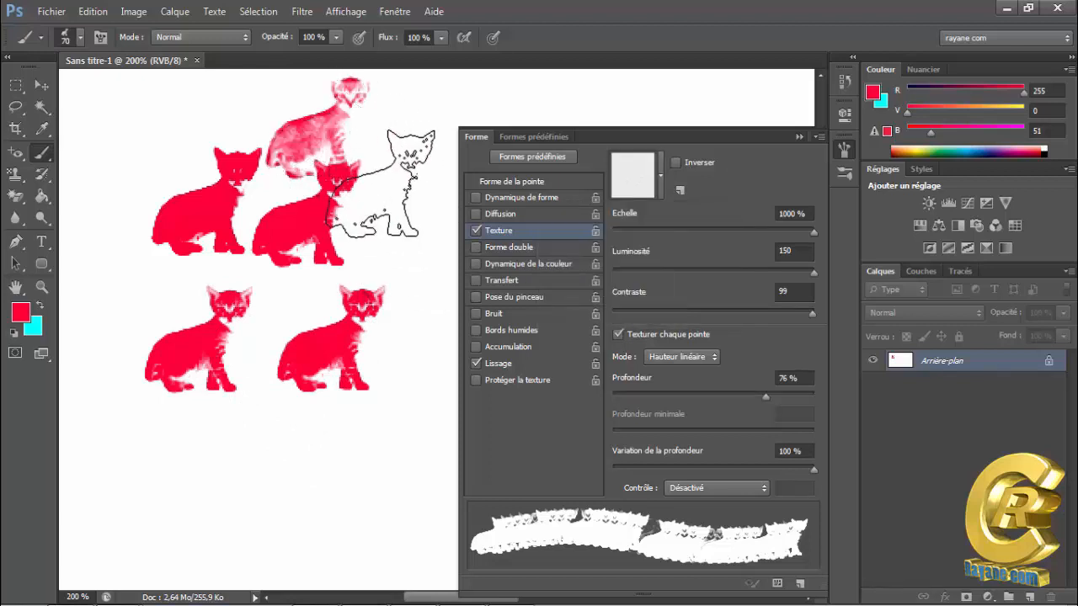
# Stamp two more kittens with the white texture, and two around the lower pair with the reddish-brown pattern as texture
pyautogui.click(384, 187)
pyautogui.click(144, 160)
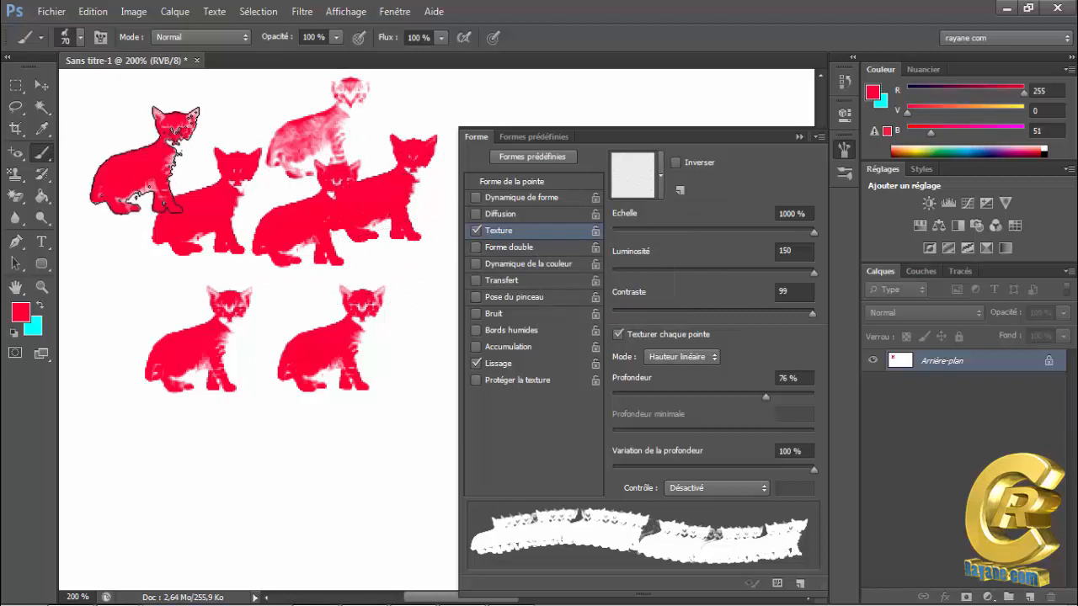
pyautogui.click(662, 177)
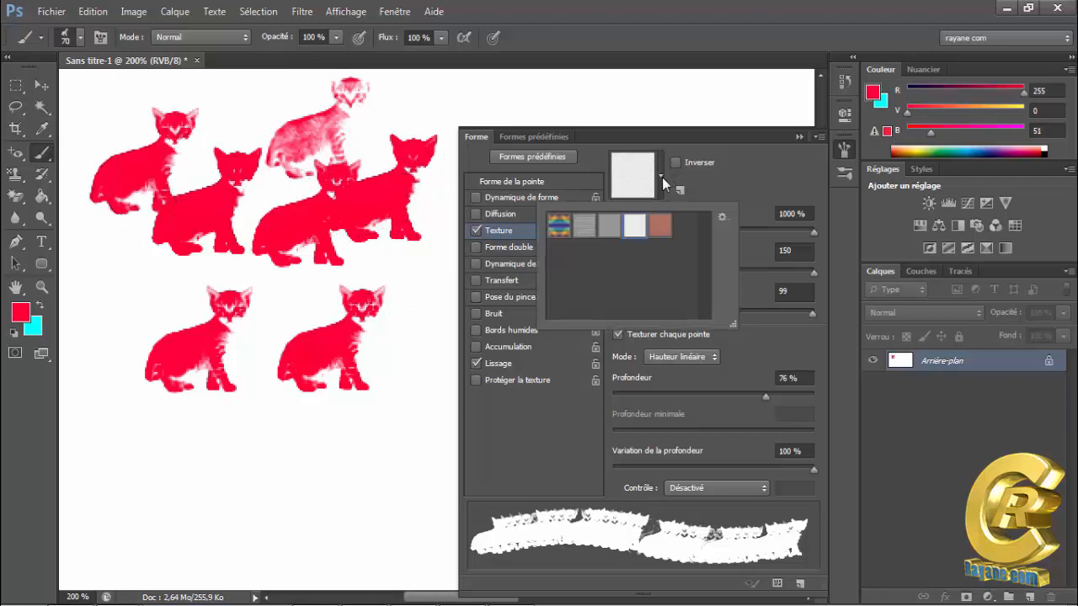
pyautogui.click(660, 225)
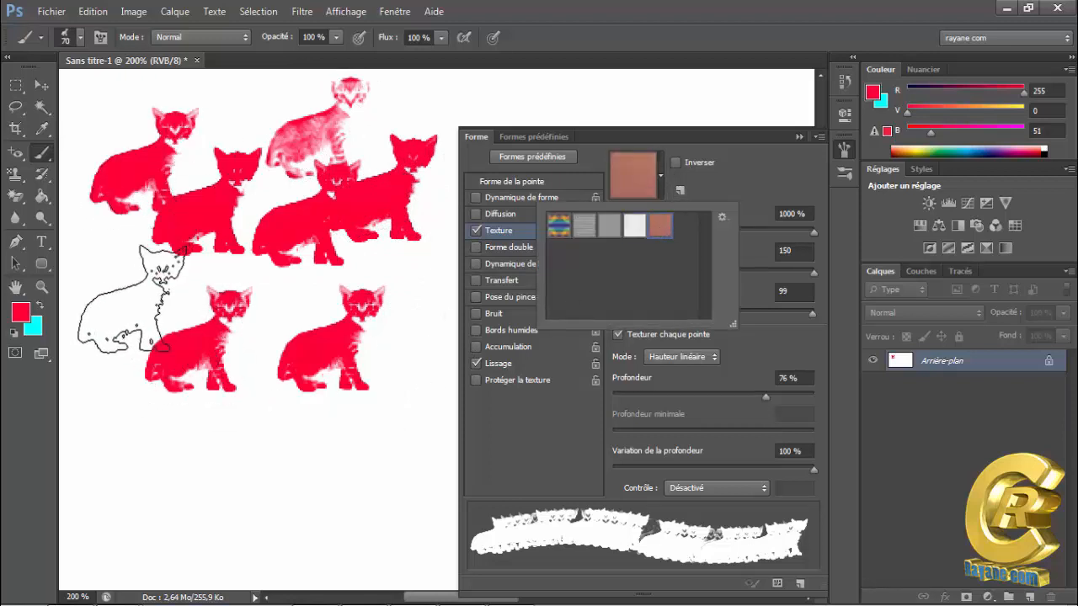
pyautogui.click(126, 309)
pyautogui.click(246, 390)
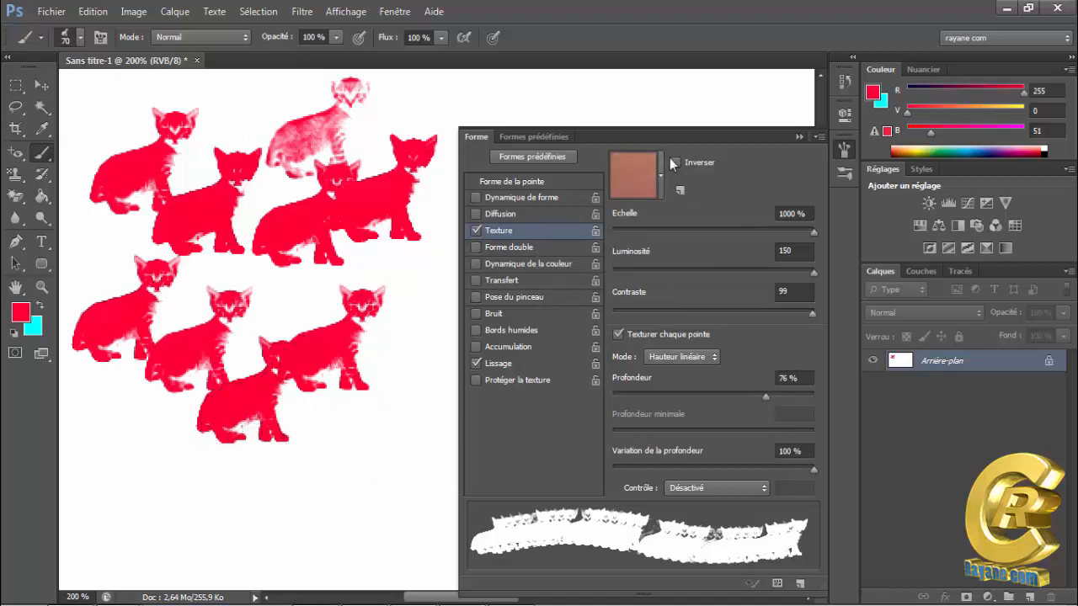
# Replace the brush's Texture option with Forme double, using the 74 px star tip as second shape at a Taille of 196 px
pyautogui.click(477, 231)
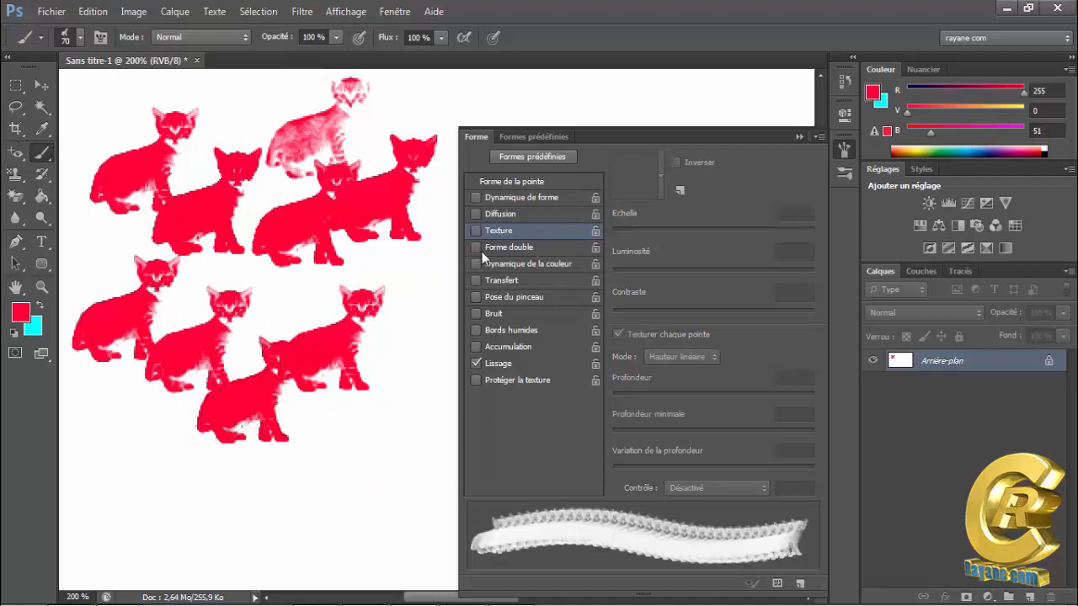
pyautogui.click(514, 246)
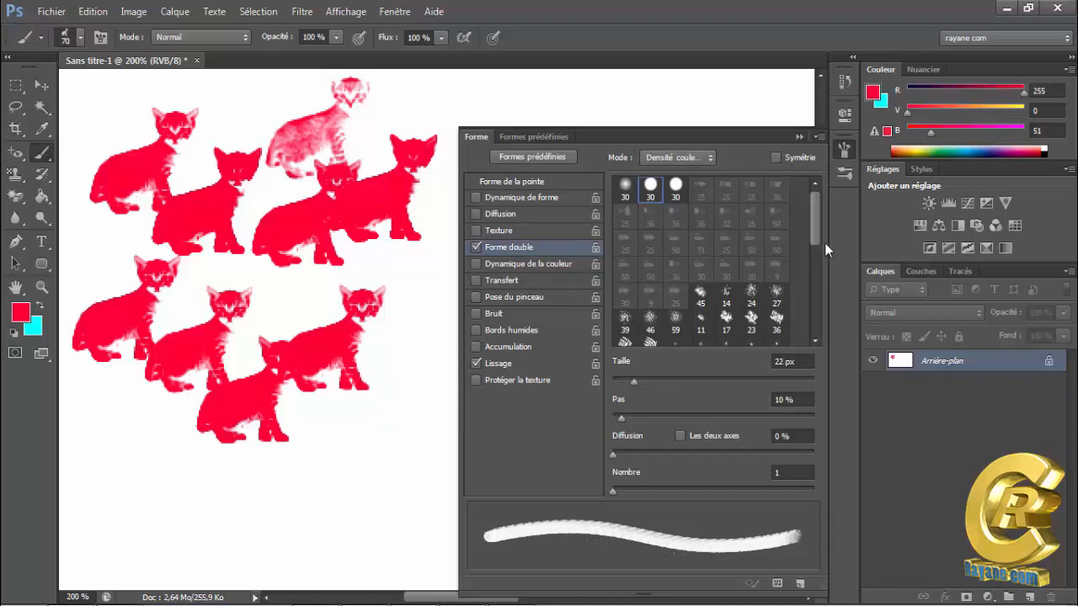
pyautogui.scroll(-3, 819, 239)
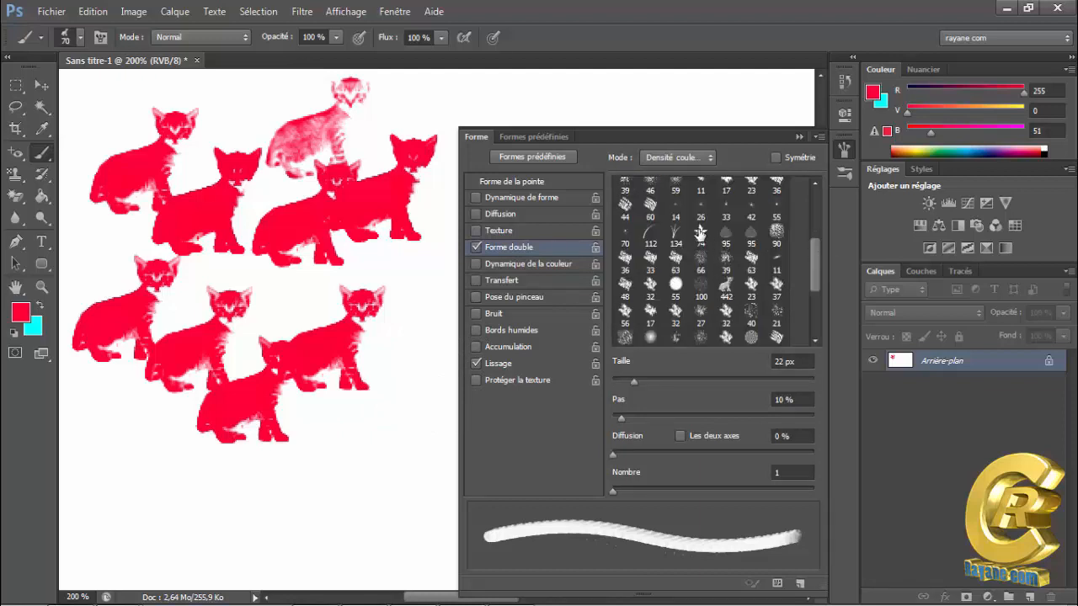
pyautogui.click(700, 233)
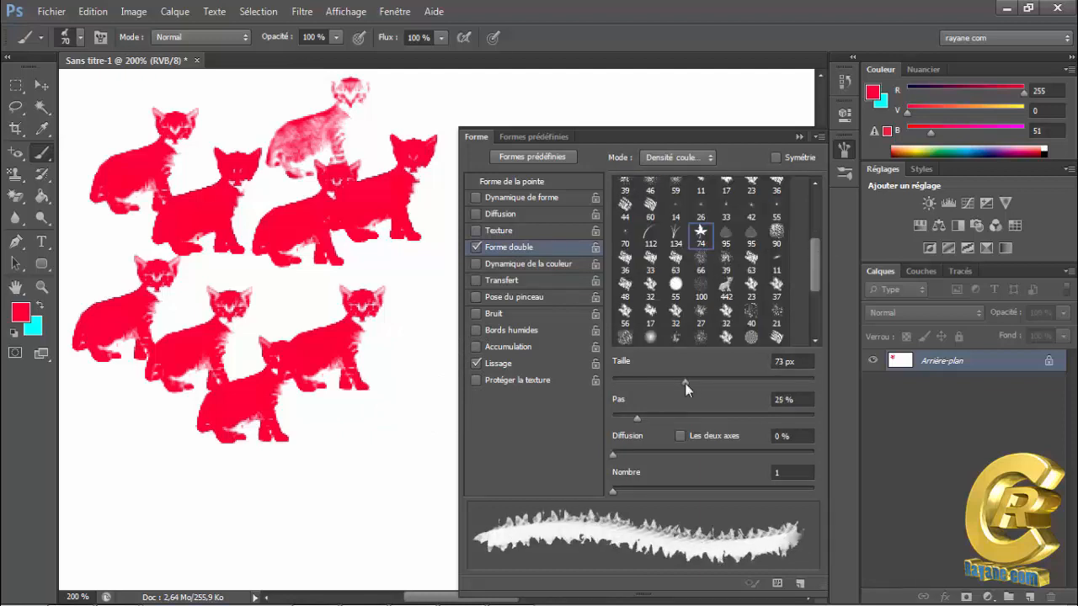
pyautogui.moveTo(686, 383); pyautogui.dragTo(761, 381)
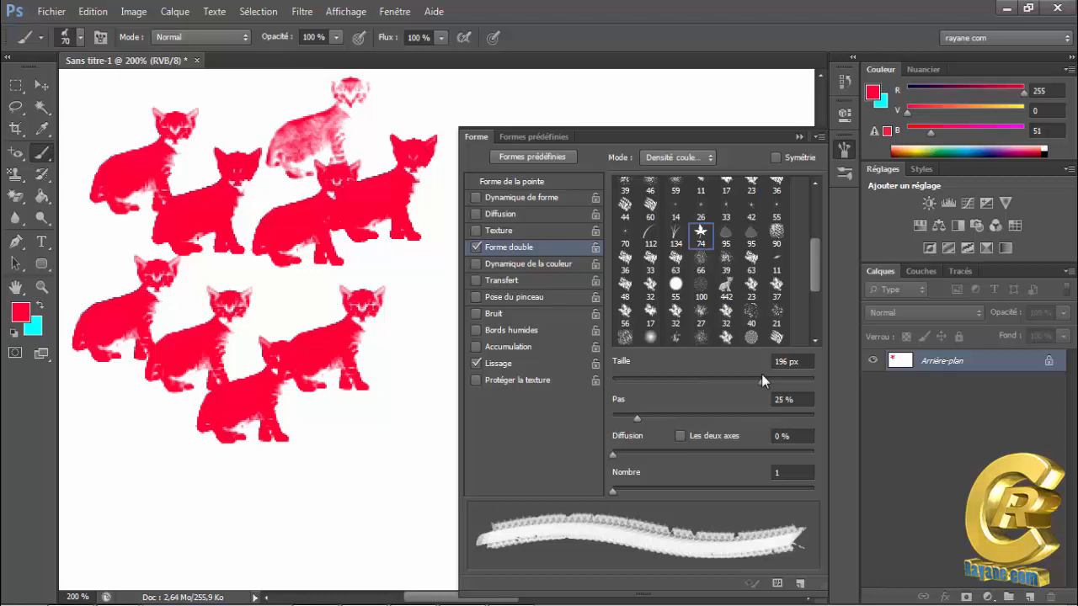
# Collapse the brush settings and stamp six separate dual-brush kittens in the empty area beside and below the solid red ones
pyautogui.click(801, 137)
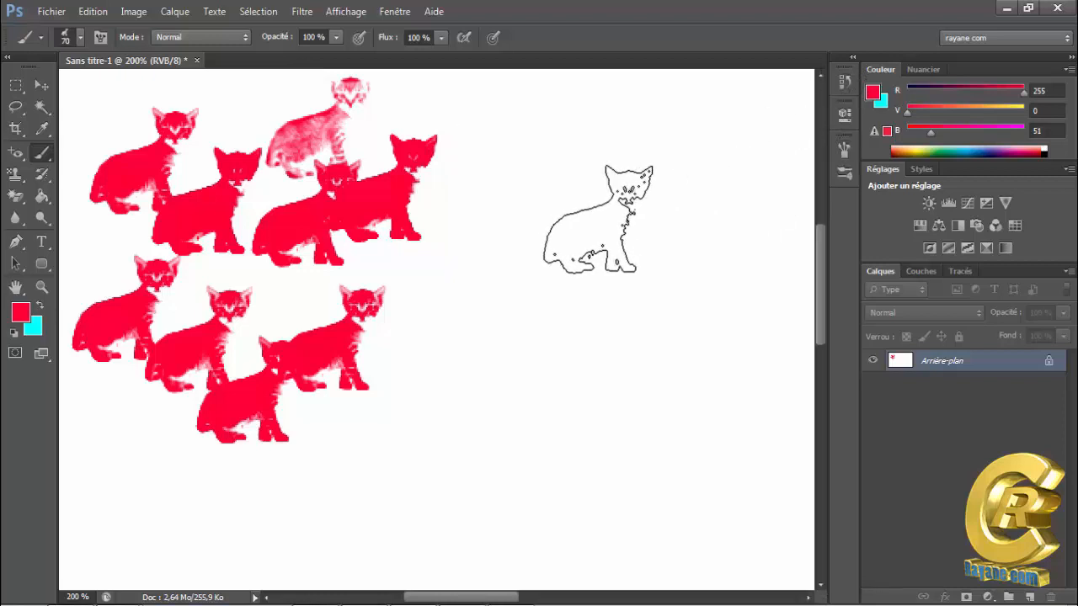
pyautogui.click(575, 192)
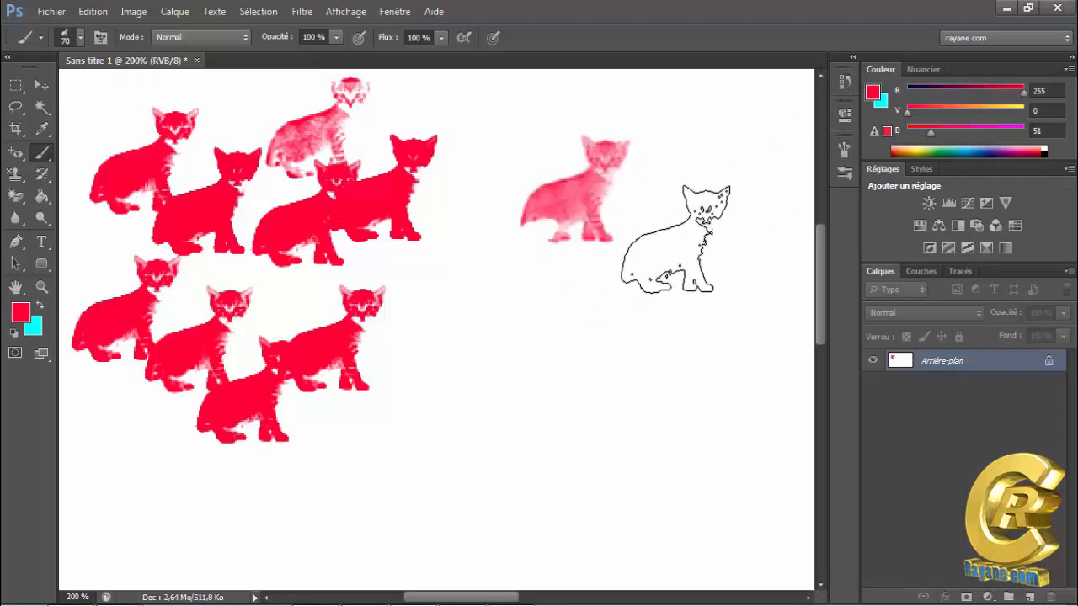
pyautogui.click(676, 237)
pyautogui.click(492, 302)
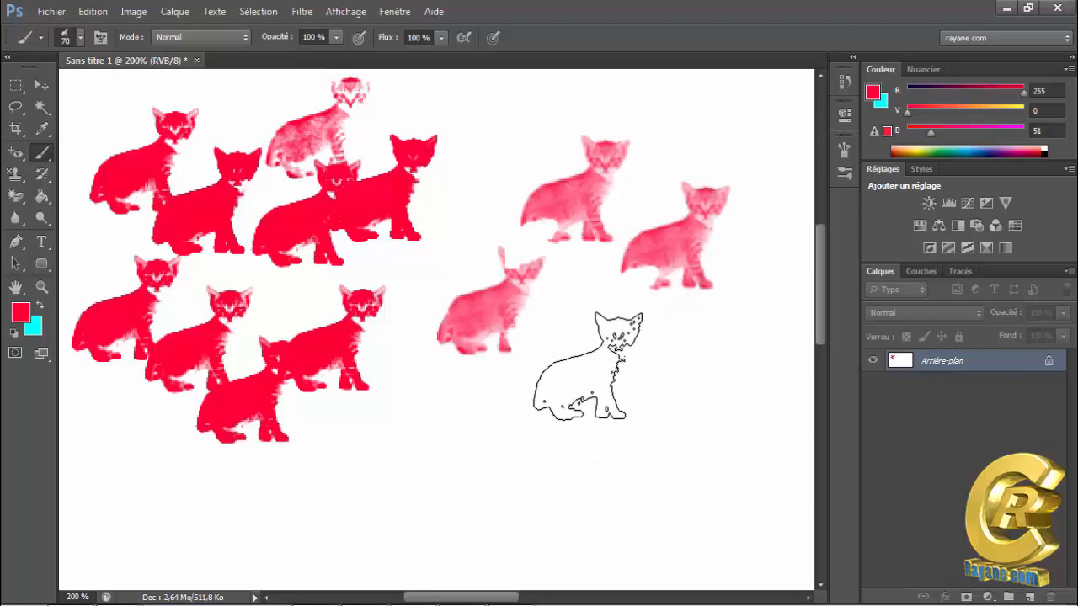
pyautogui.click(588, 366)
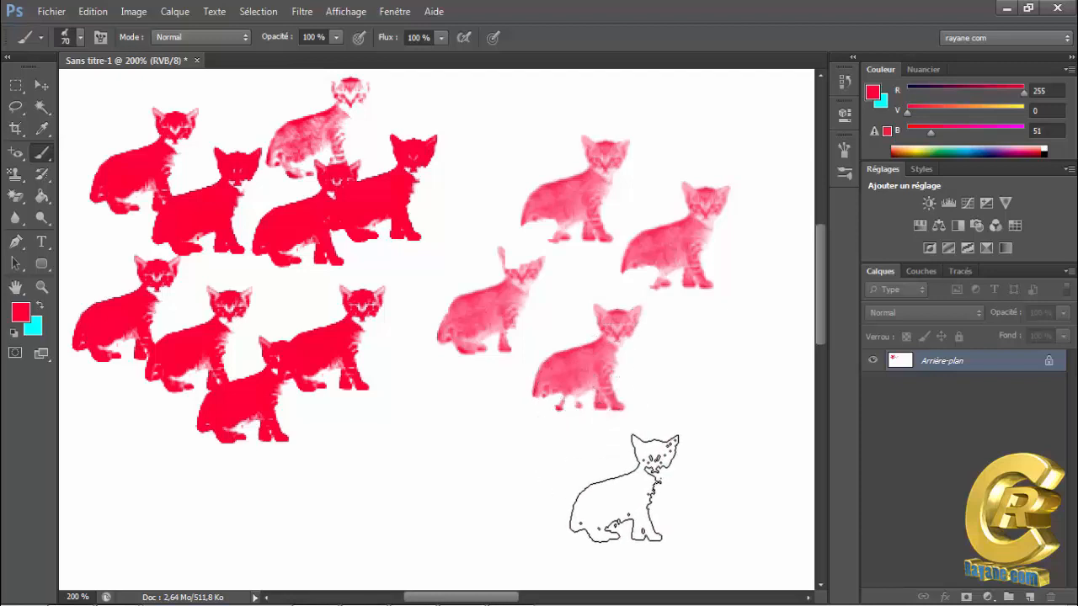
pyautogui.click(697, 384)
pyautogui.click(441, 454)
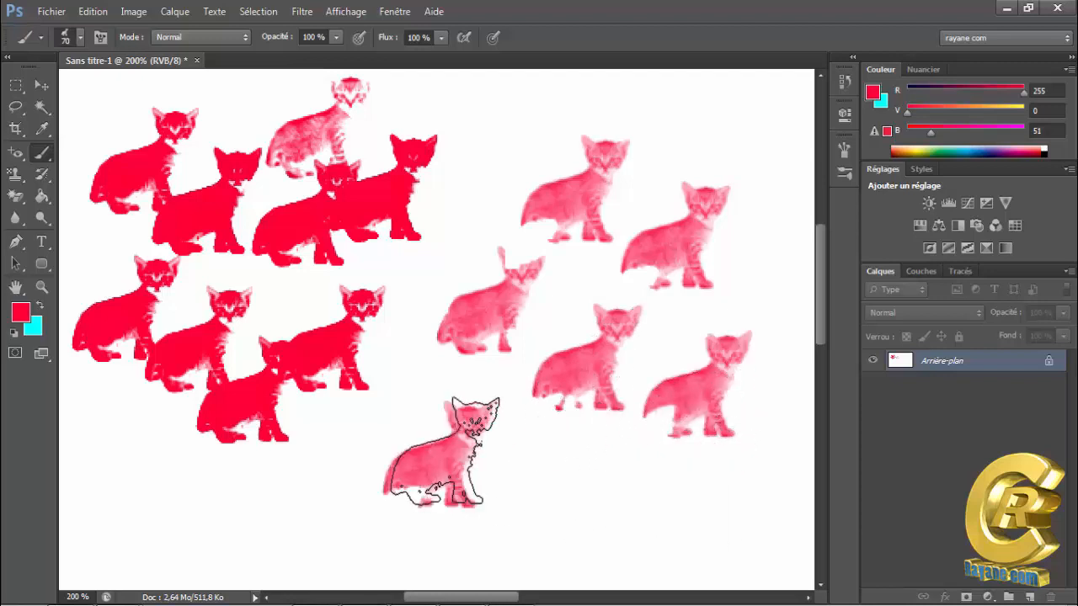
# Magnify the dual-brush kitten with the cut-off ear to 500 % to examine its shape, and fit the whole image to the screen
pyautogui.click(41, 286)
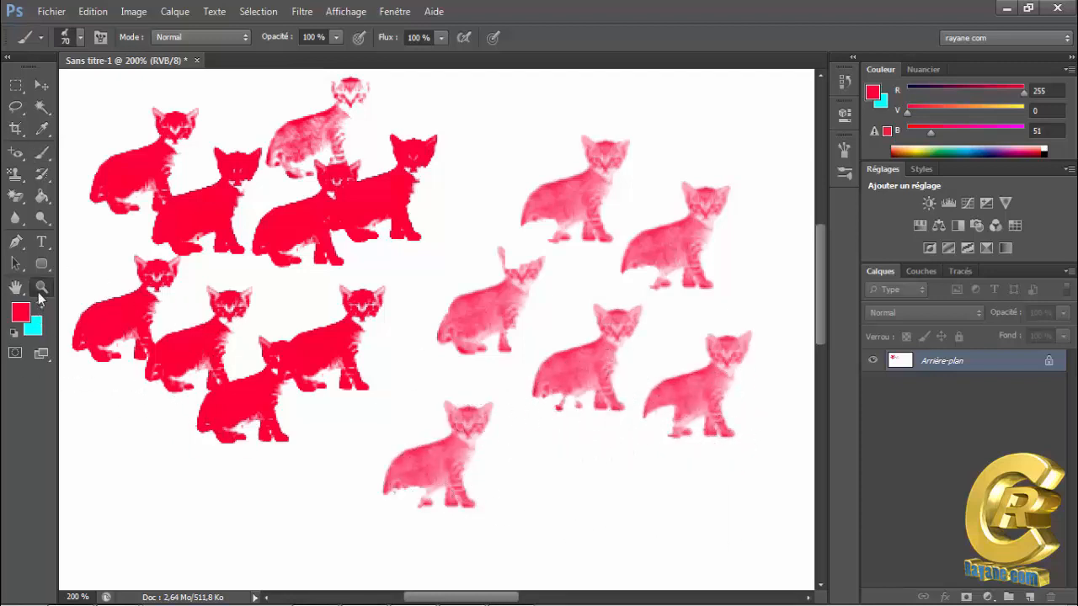
pyautogui.click(517, 309)
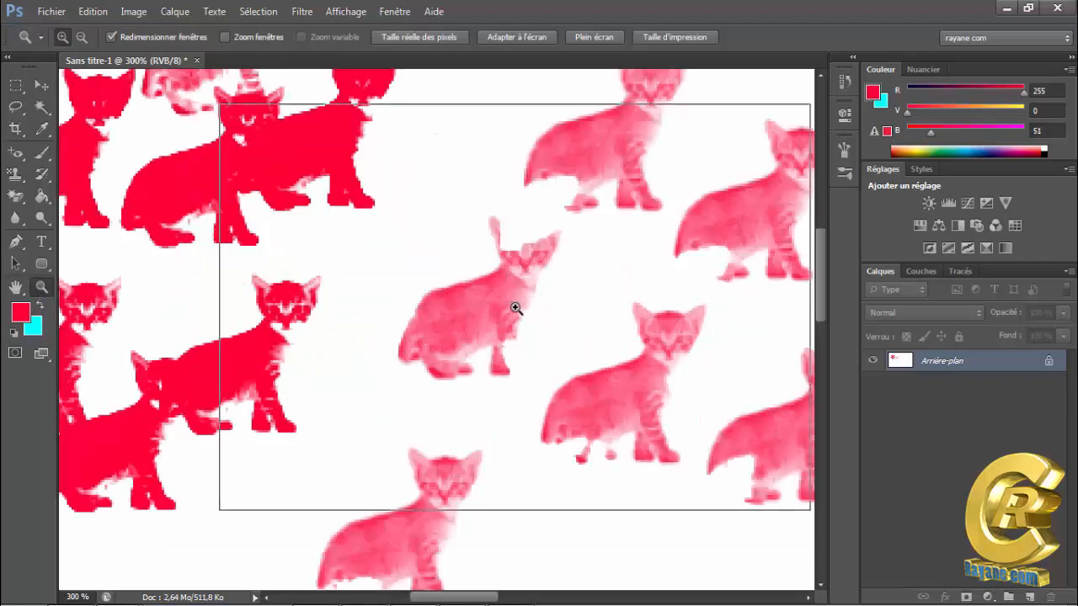
pyautogui.click(517, 309)
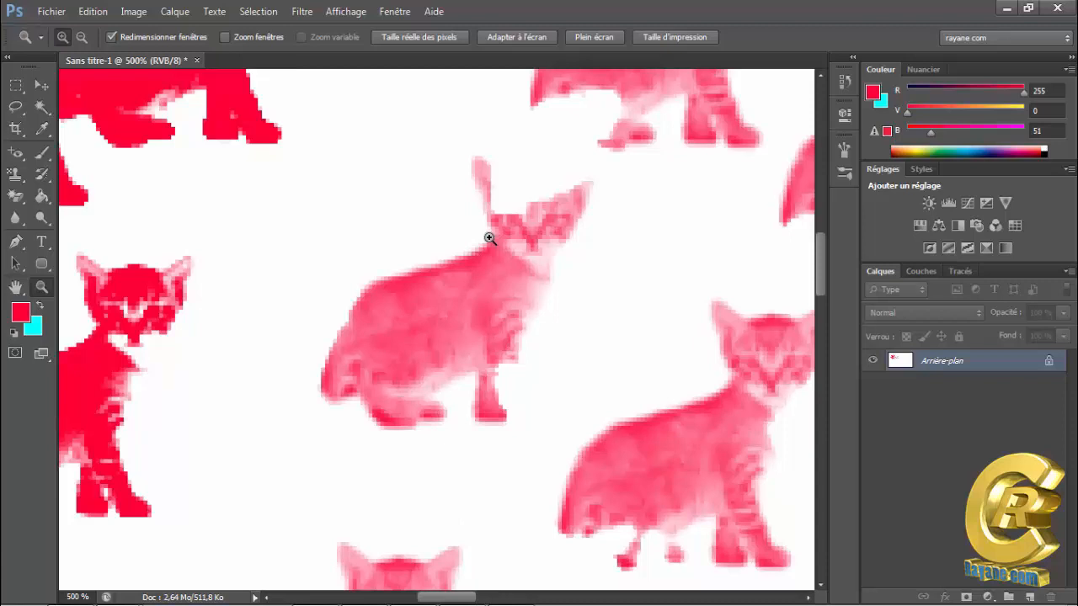
pyautogui.click(527, 36)
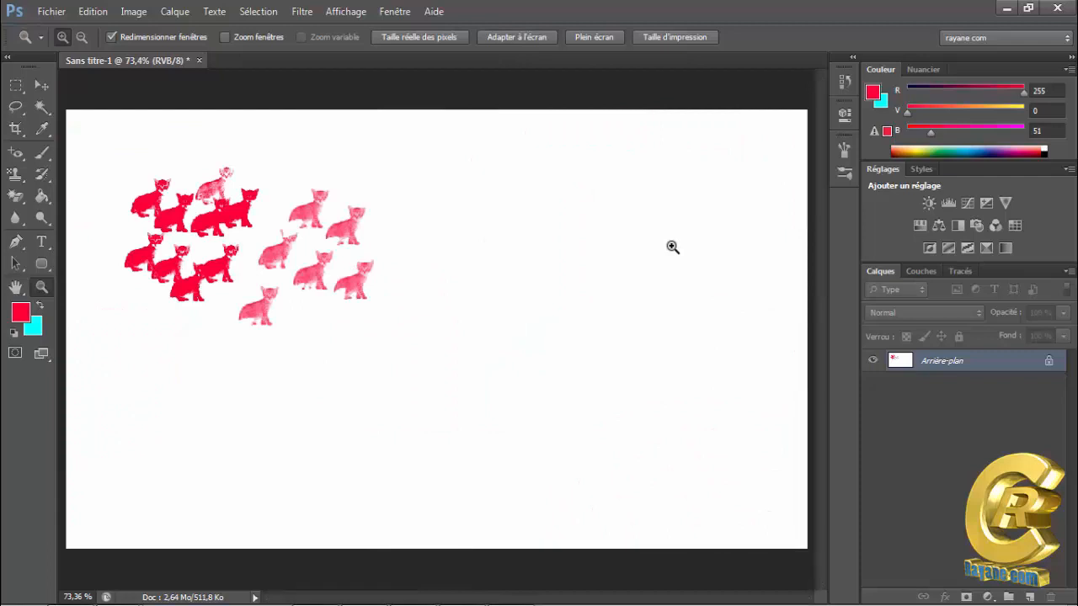
# Reactivate the Brush tool and reopen its Forme settings
pyautogui.press('F5')
pyautogui.press('b')
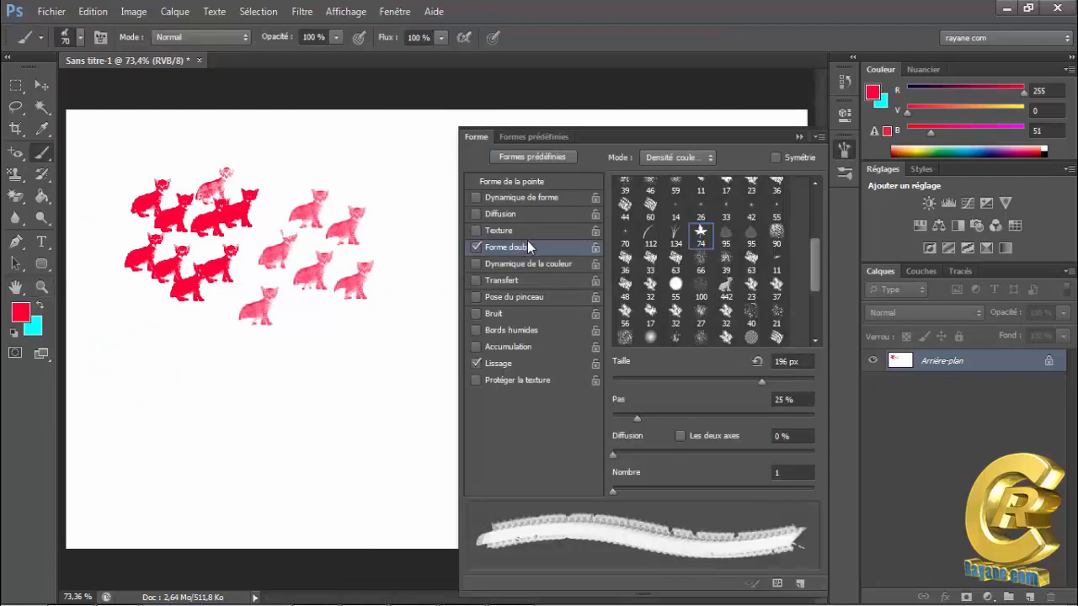